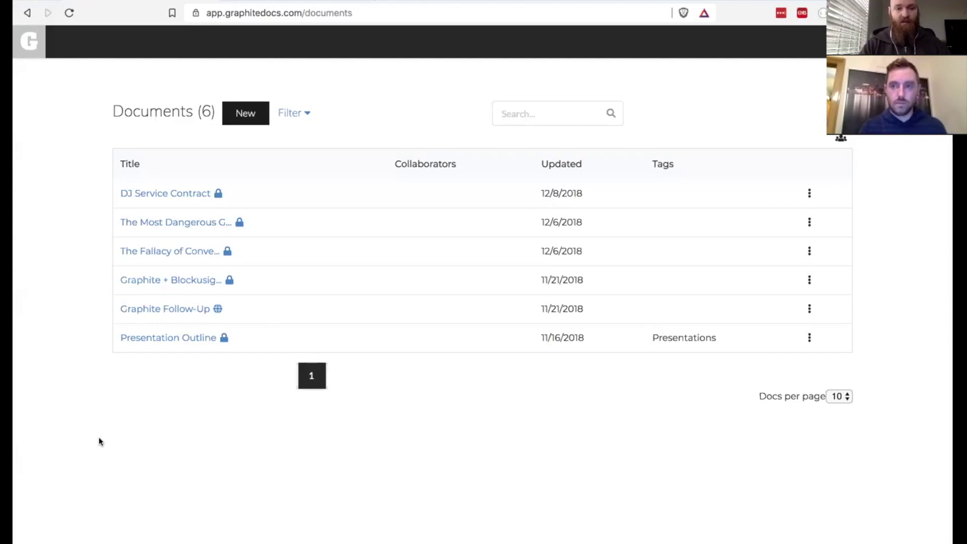
# - Open the DJ Service Contract and correct the 'Paymen' heading to 'Payment'
pyautogui.click(146, 194)
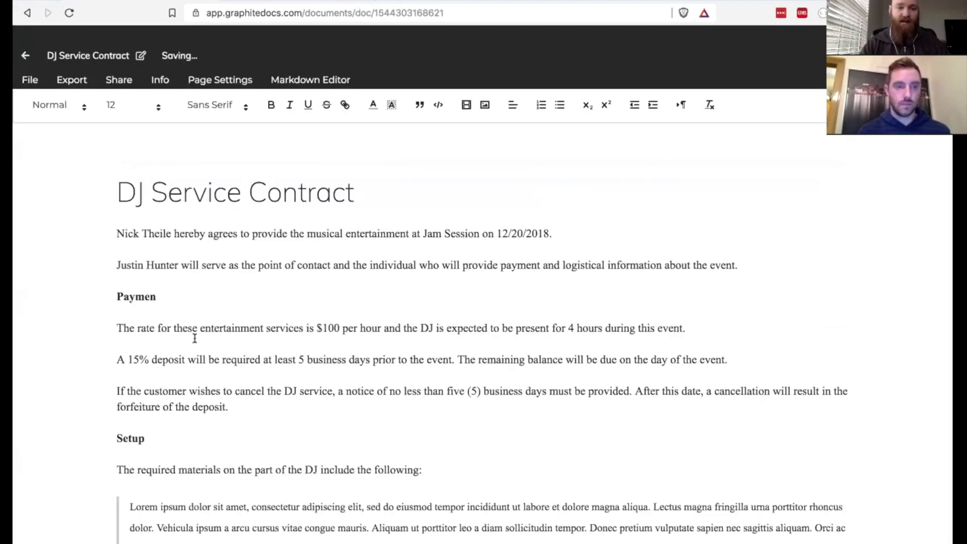
pyautogui.click(154, 292)
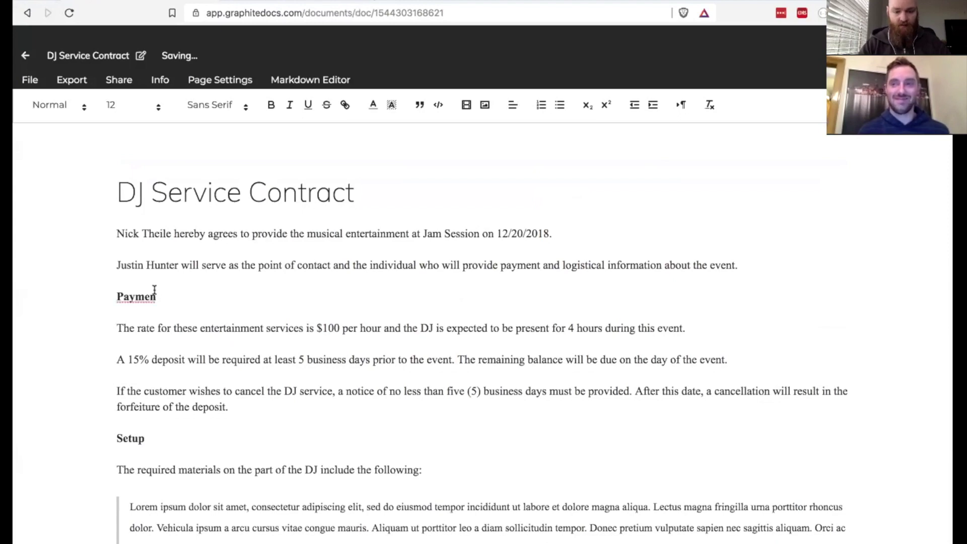
pyautogui.write('t')
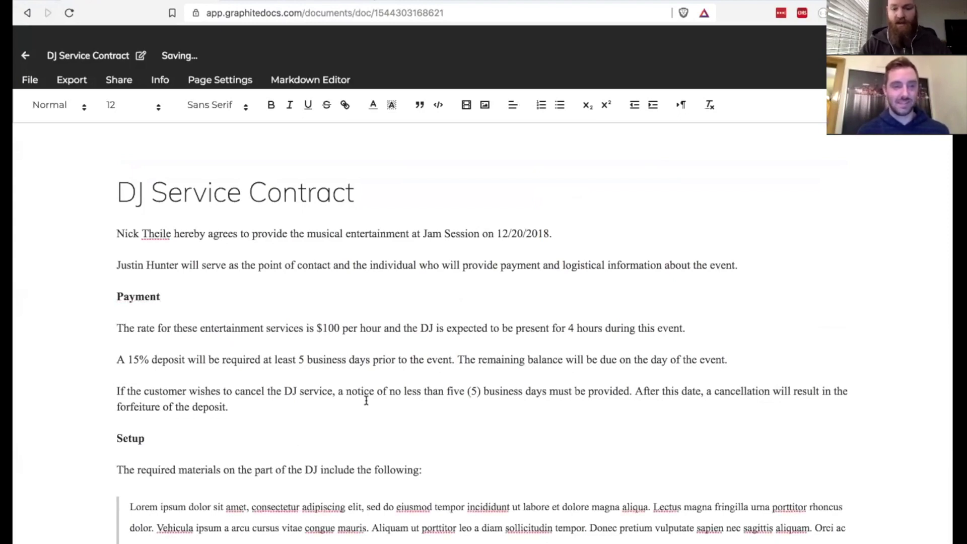
# - Right-align the signature block at the end of the contract
pyautogui.scroll(-5, 366, 400)
pyautogui.scroll(-5, 366, 401)
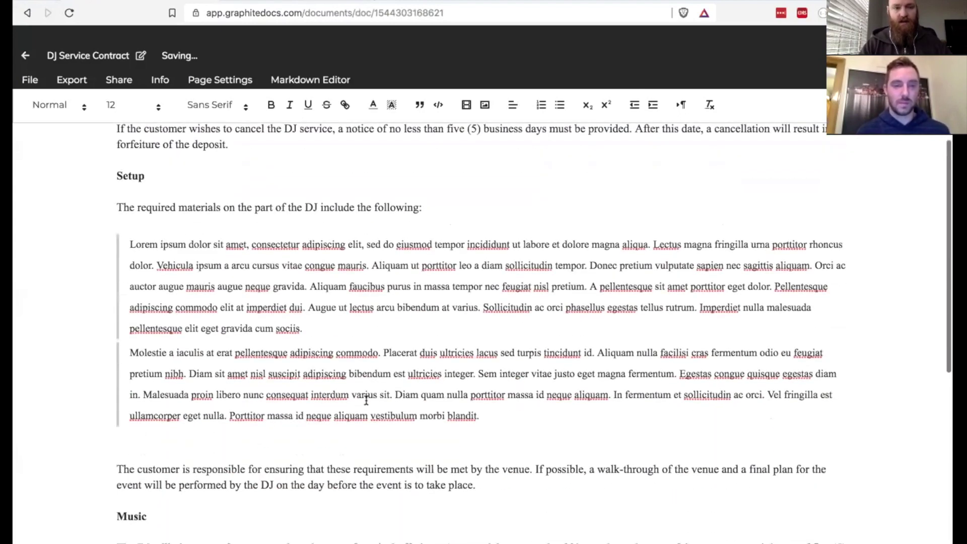
pyautogui.scroll(-5, 366, 401)
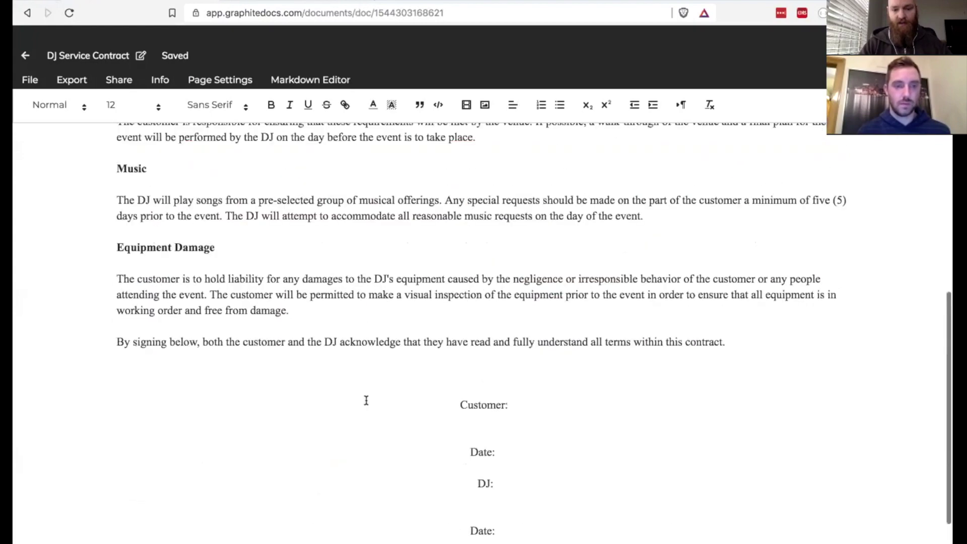
pyautogui.moveTo(499, 435)
pyautogui.mouseDown()
pyautogui.moveTo(460, 392)
pyautogui.moveTo(452, 303)
pyautogui.mouseUp()
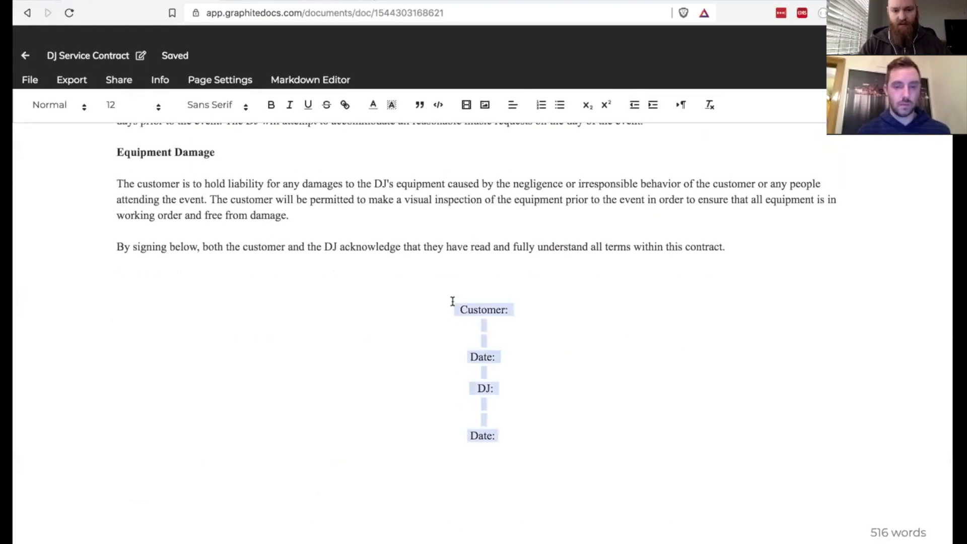
pyautogui.click(513, 105)
pyautogui.click(513, 153)
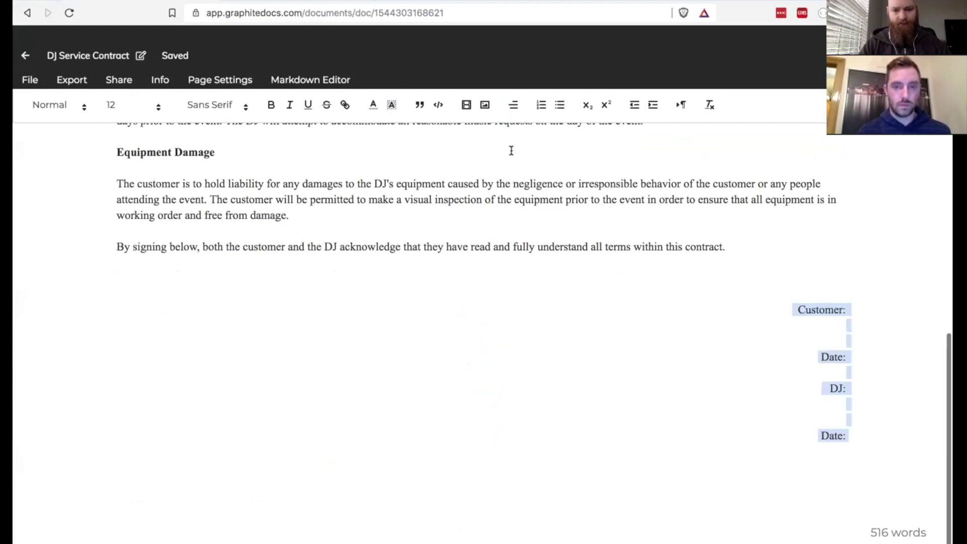
# - Add underscore signing lines after the Customer:, Date:, DJ: and second Date: labels
pyautogui.click(846, 310)
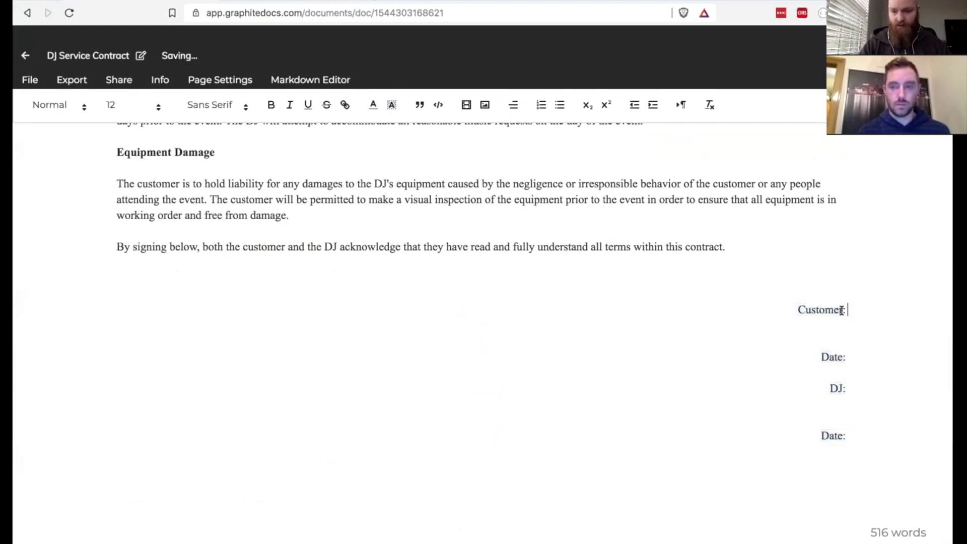
pyautogui.write('____________')
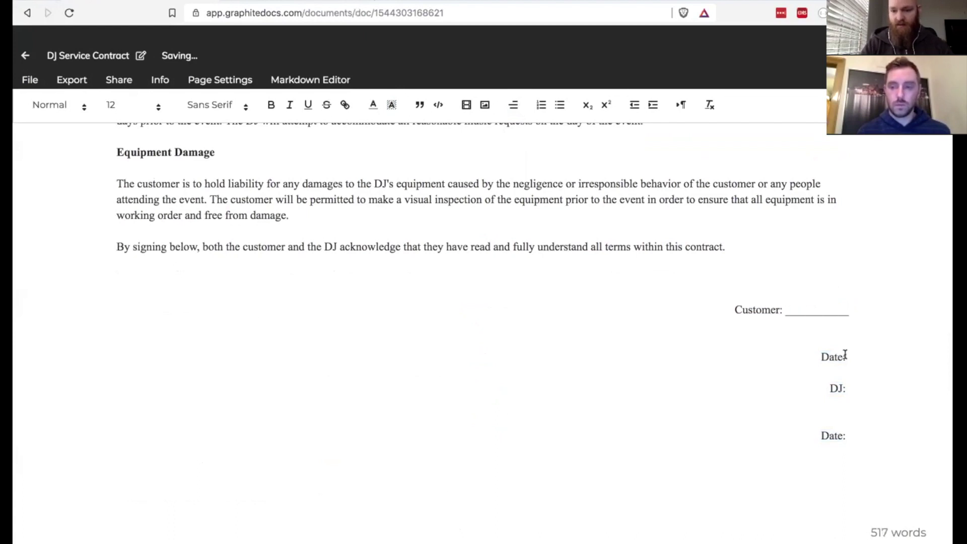
pyautogui.click(846, 356)
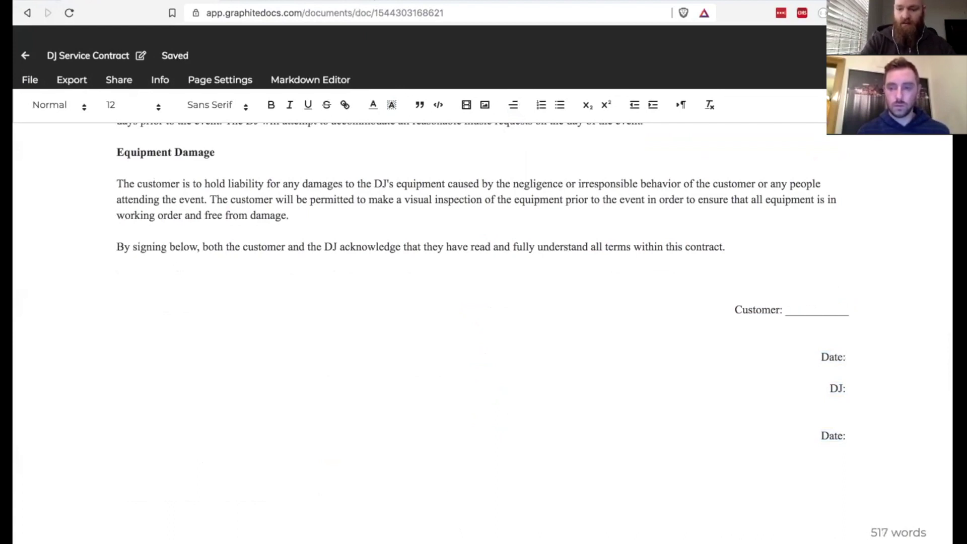
pyautogui.write('________')
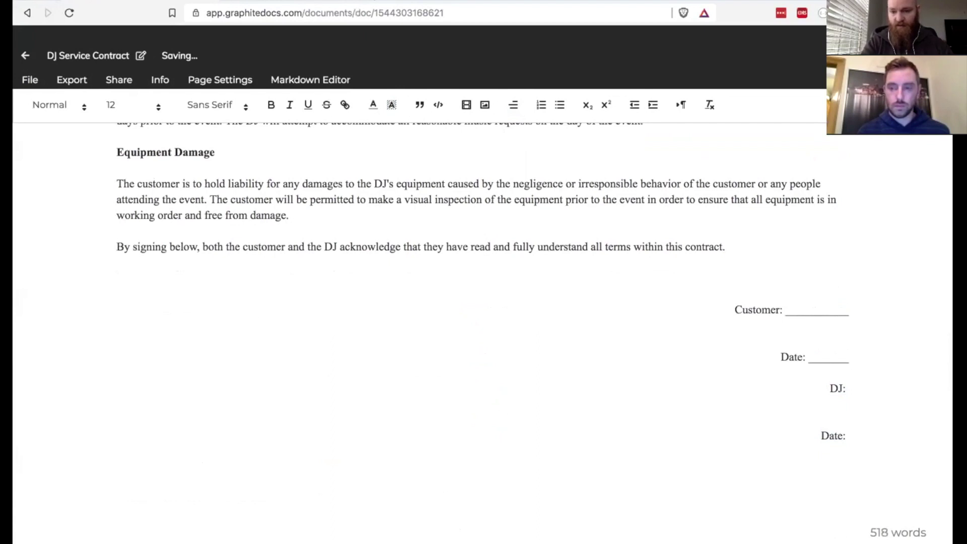
pyautogui.write('__________')
pyautogui.click(846, 388)
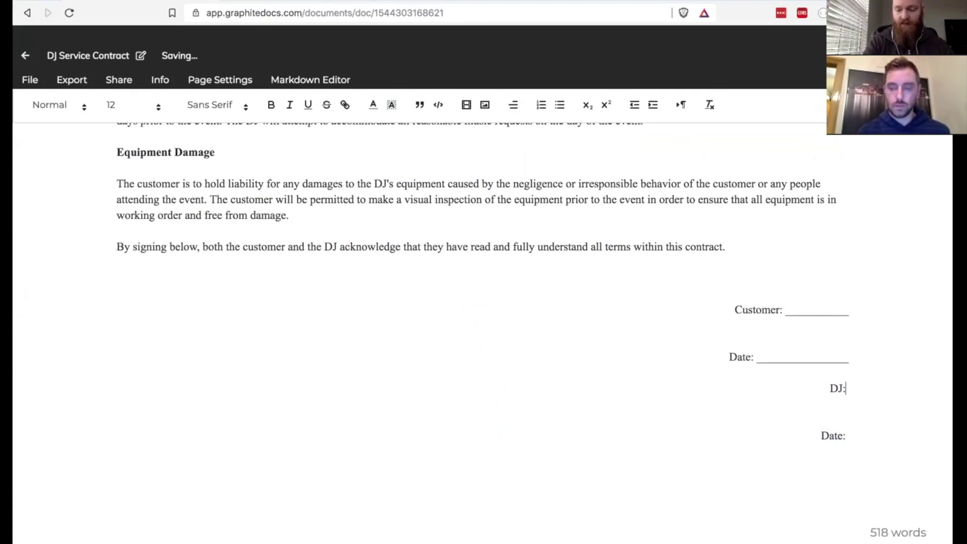
pyautogui.write('_')
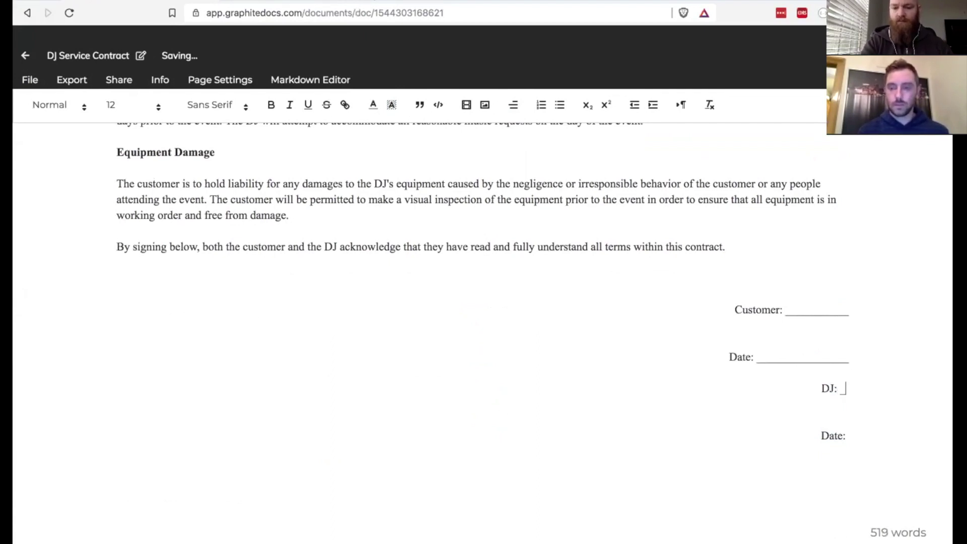
pyautogui.write('________________')
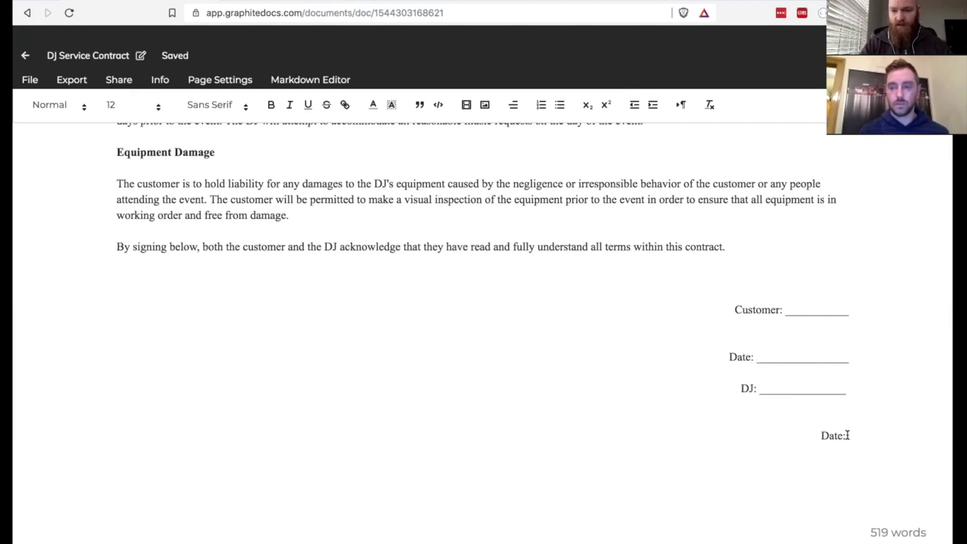
pyautogui.click(848, 436)
pyautogui.write('______________')
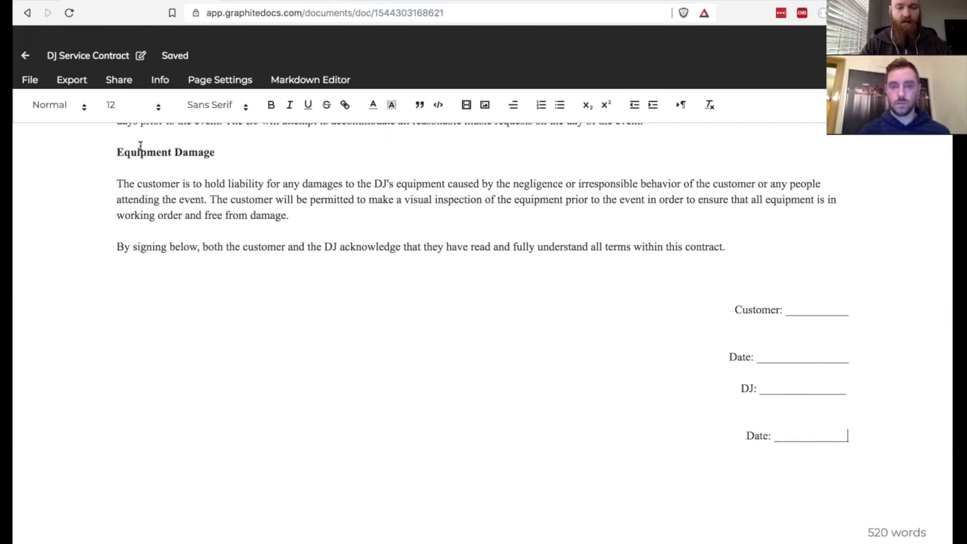
pyautogui.click(30, 79)
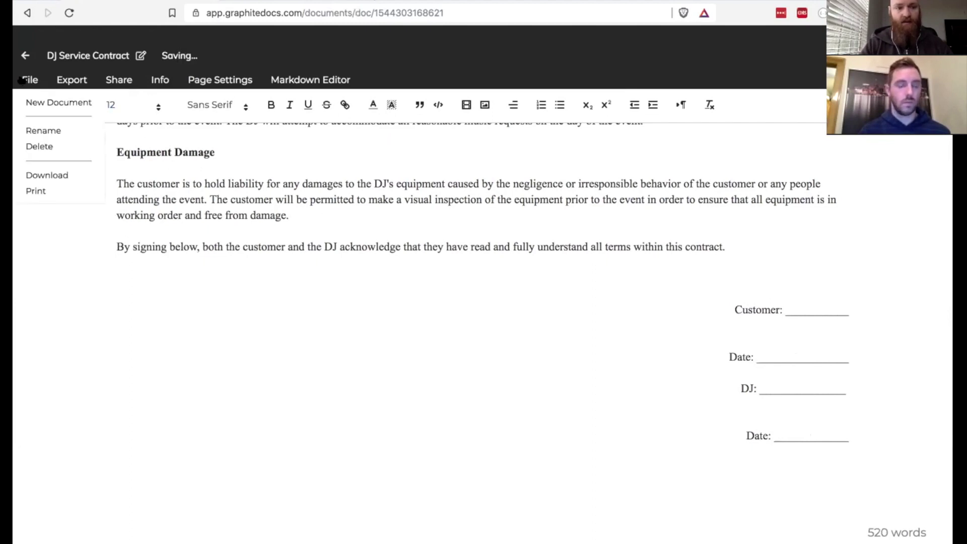
# - Print the contract with the Save as PDF destination as DjContract in Downloads
pyautogui.click(36, 192)
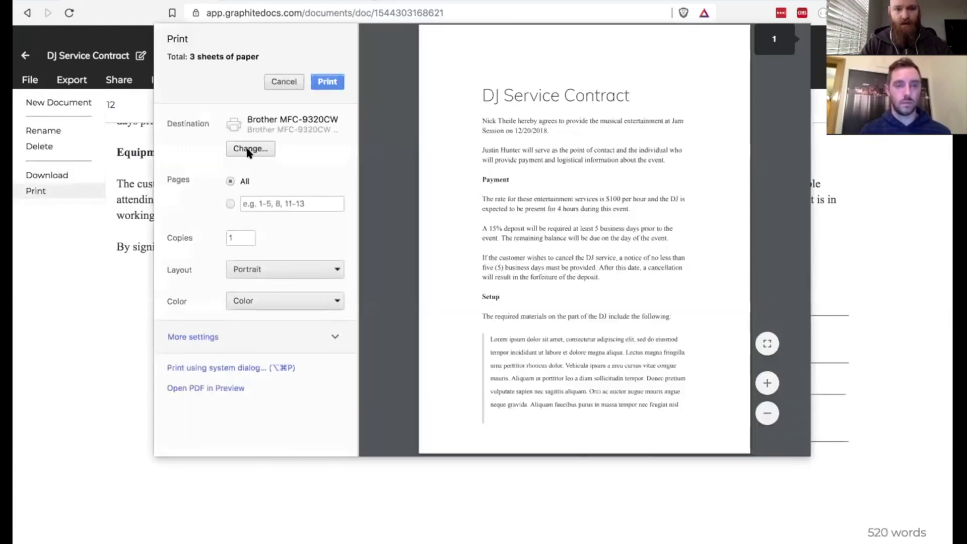
pyautogui.click(254, 149)
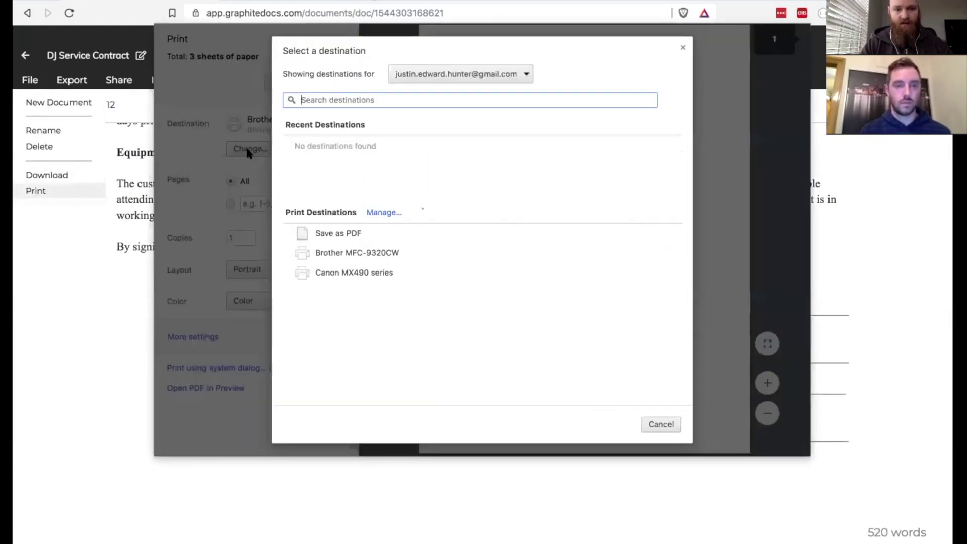
pyautogui.click(335, 234)
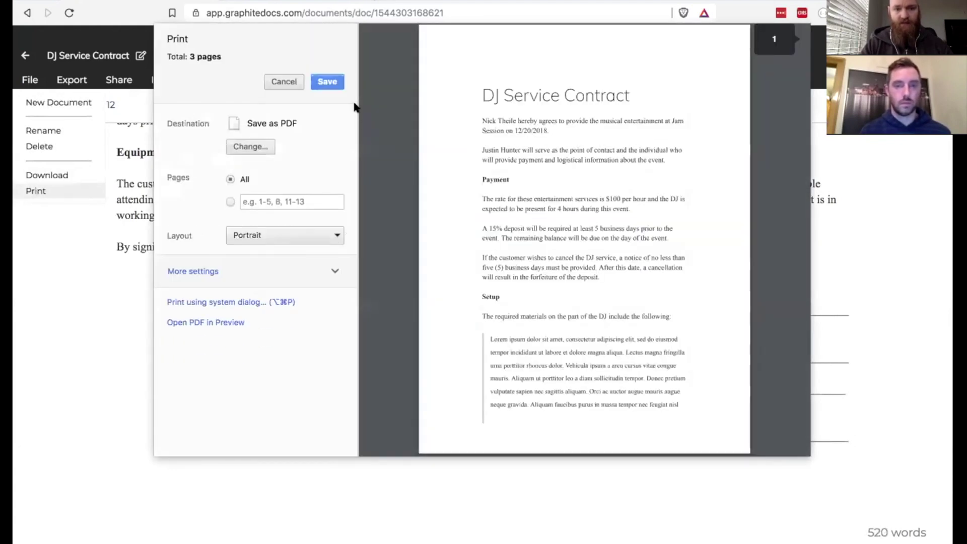
pyautogui.scroll(-15, 537, 226)
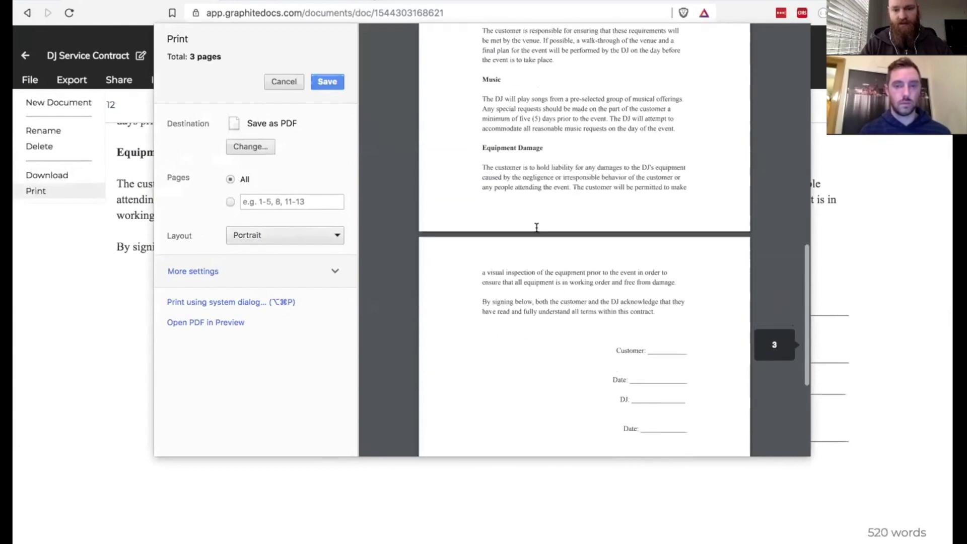
pyautogui.scroll(-5, 536, 227)
pyautogui.scroll(8, 522, 184)
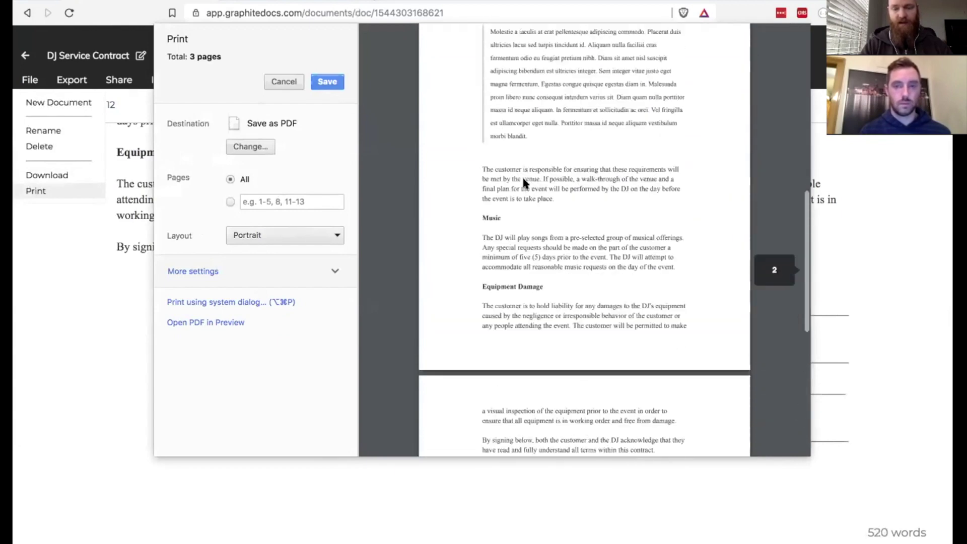
pyautogui.scroll(10, 523, 180)
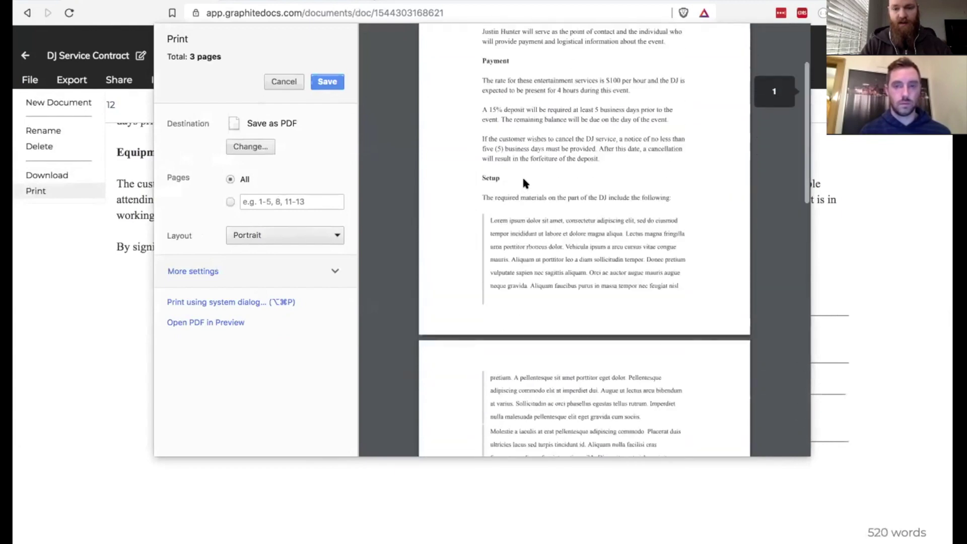
pyautogui.click(335, 84)
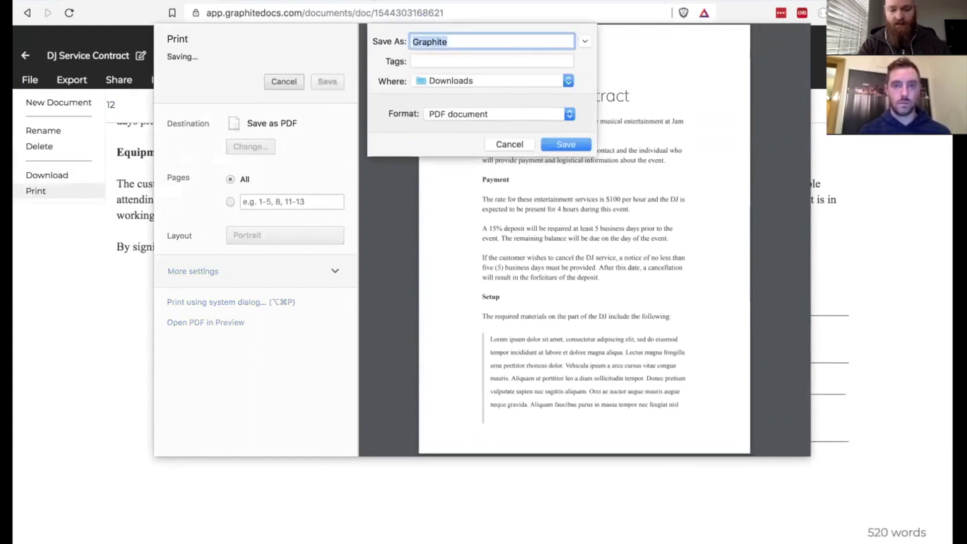
pyautogui.press('BackSpace')
pyautogui.write('DJ')
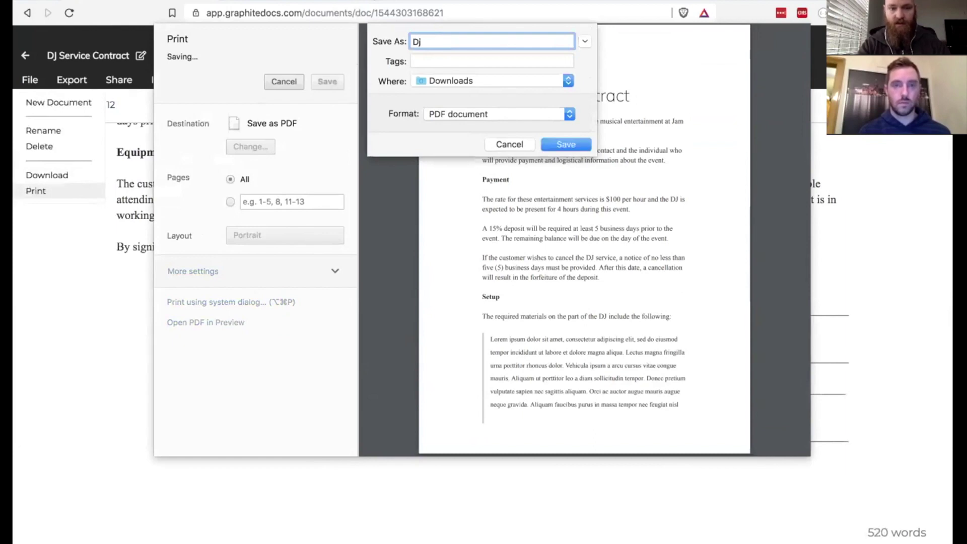
pyautogui.write('Contract')
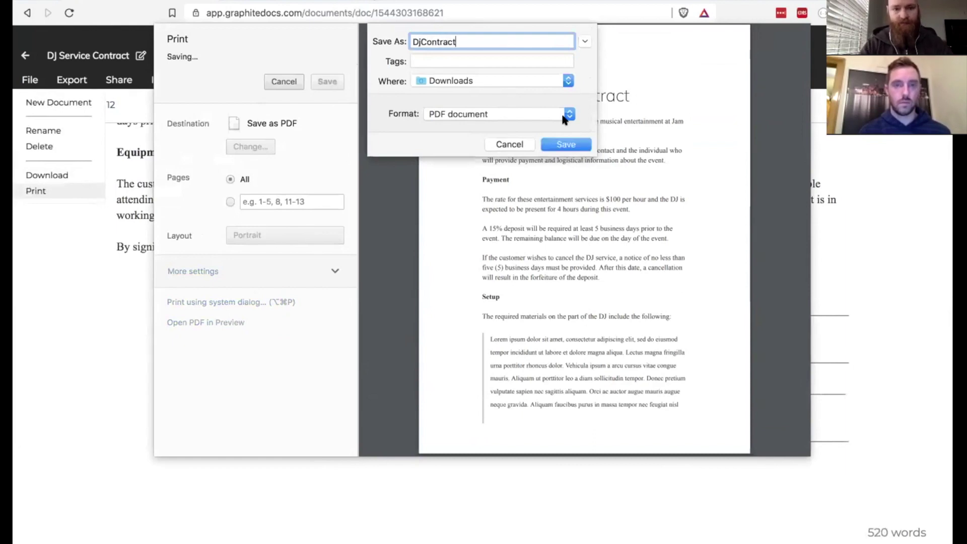
pyautogui.click(576, 147)
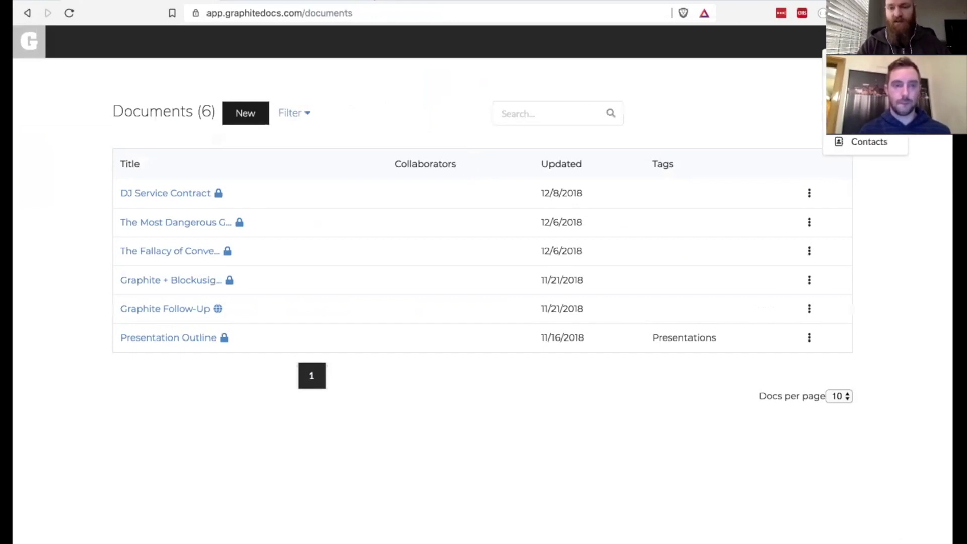
# - Upload DjContract.pdf from the Downloads folder into the Graphite Files vault
pyautogui.click(867, 119)
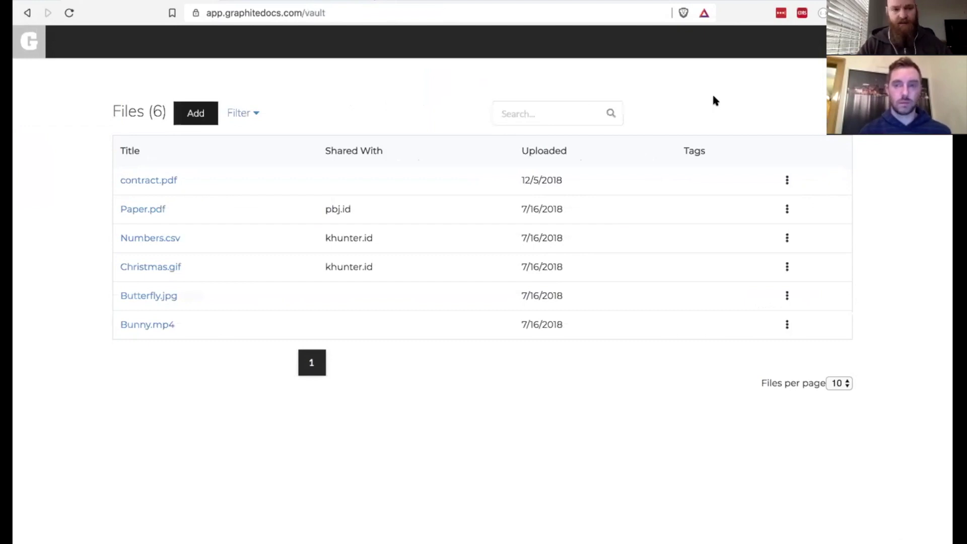
pyautogui.click(196, 112)
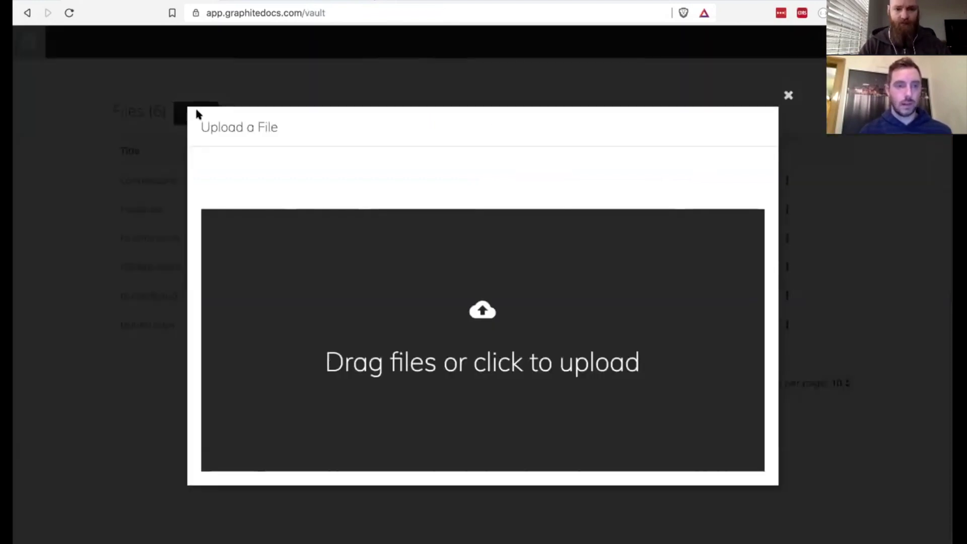
pyautogui.click(486, 310)
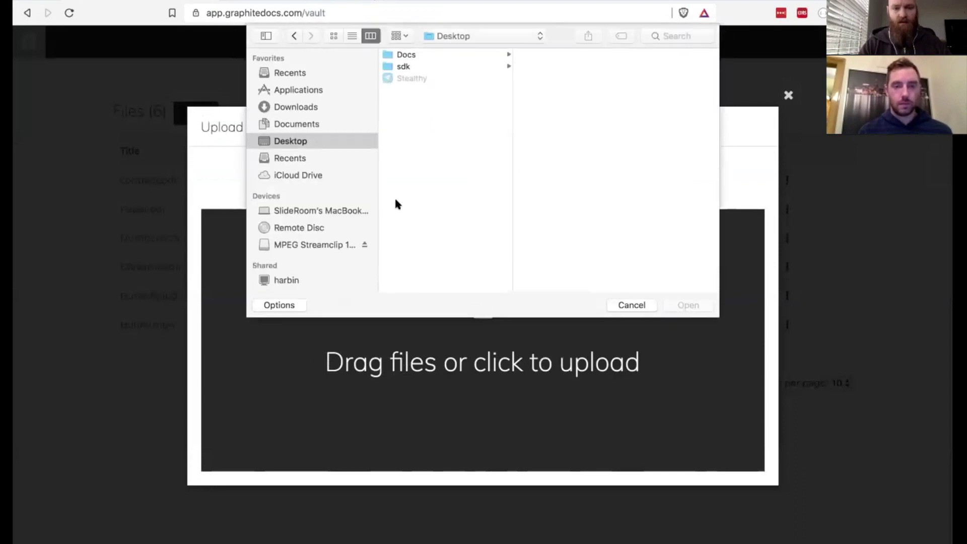
pyautogui.click(295, 106)
pyautogui.click(414, 55)
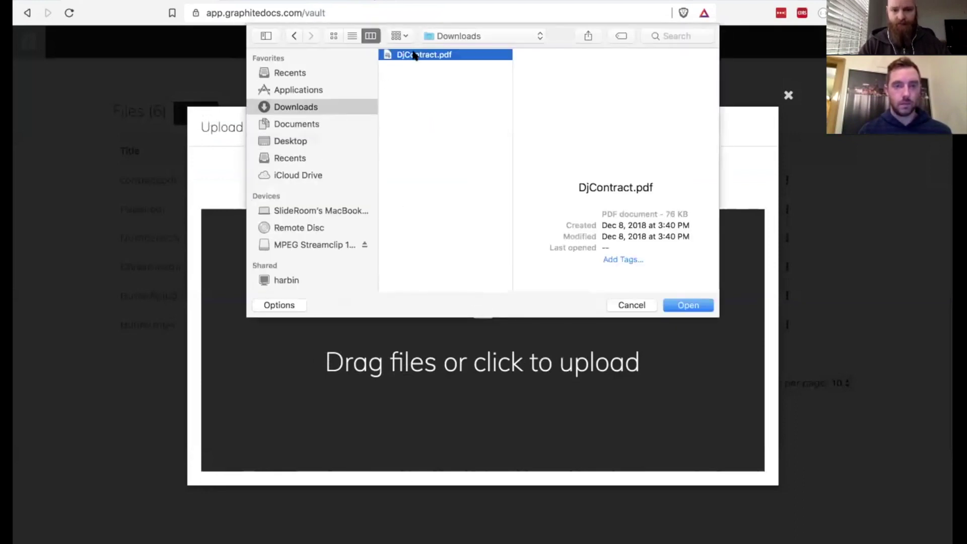
pyautogui.doubleClick(414, 54)
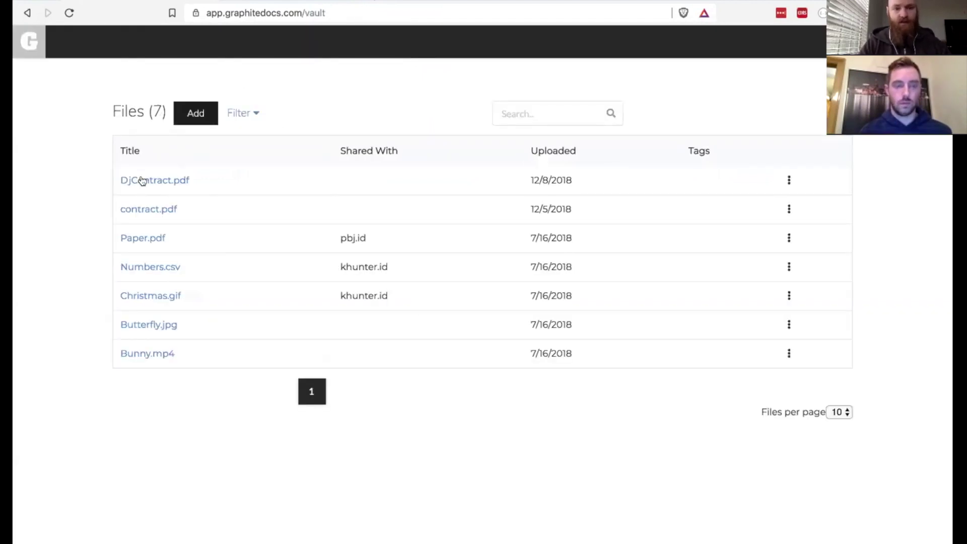
# - Open DjContract.pdf and page through pages 2 and 3, then back to page 1
pyautogui.click(142, 181)
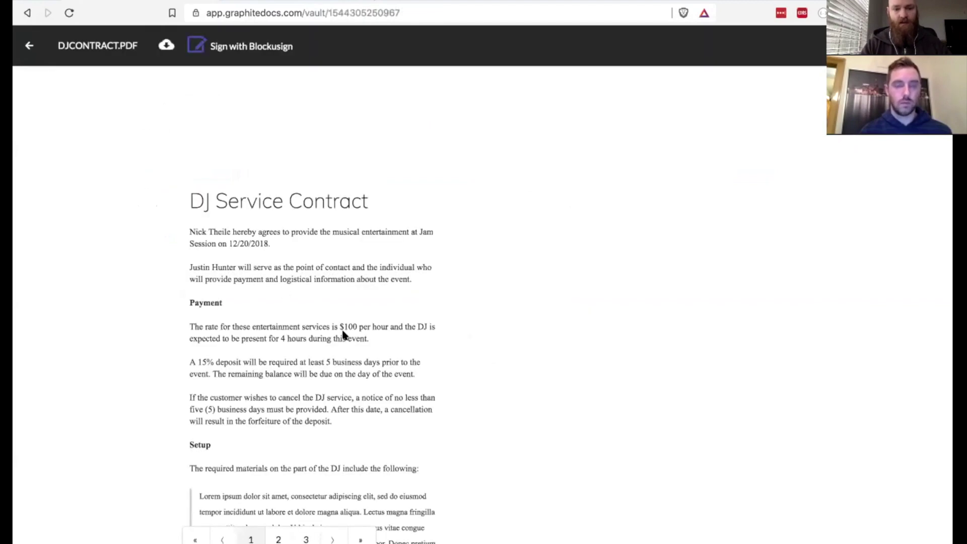
pyautogui.scroll(-3, 343, 334)
pyautogui.click(280, 539)
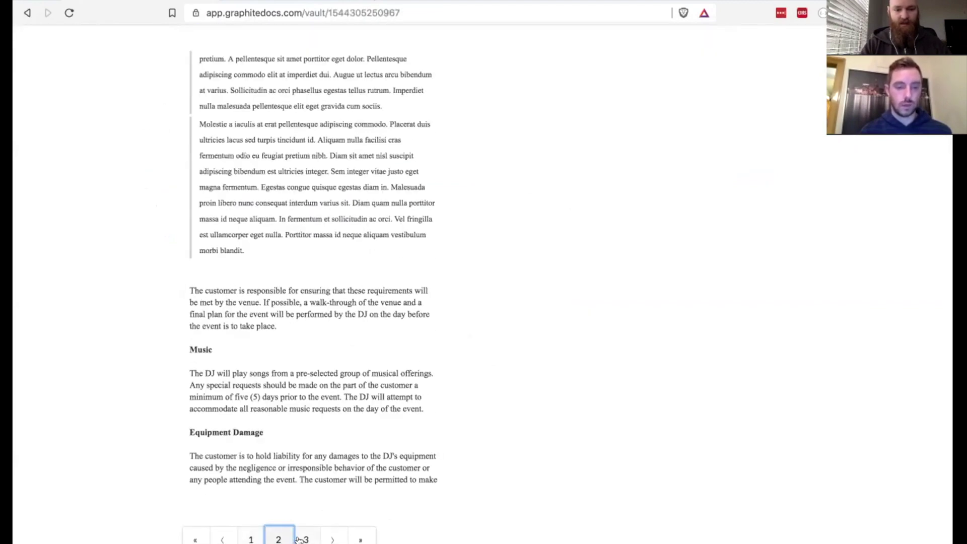
pyautogui.click(300, 539)
pyautogui.click(251, 538)
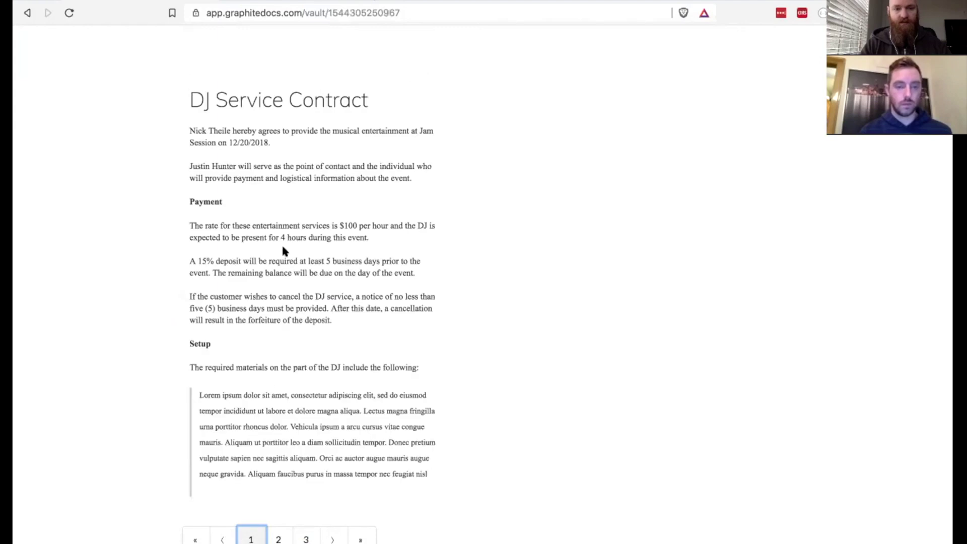
pyautogui.scroll(3, 284, 237)
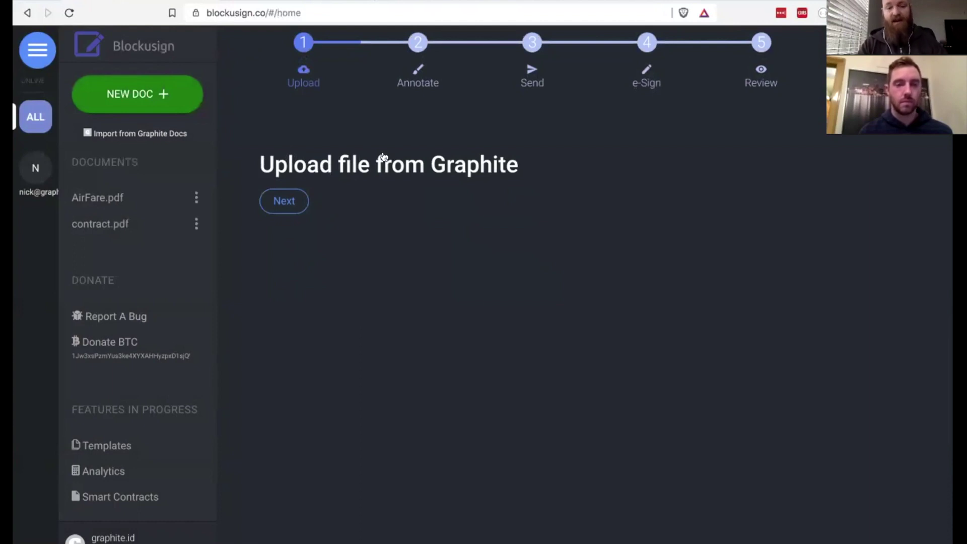
# - Import DjContract.pdf from Graphite Docs into Blockusign's document list
pyautogui.click(284, 201)
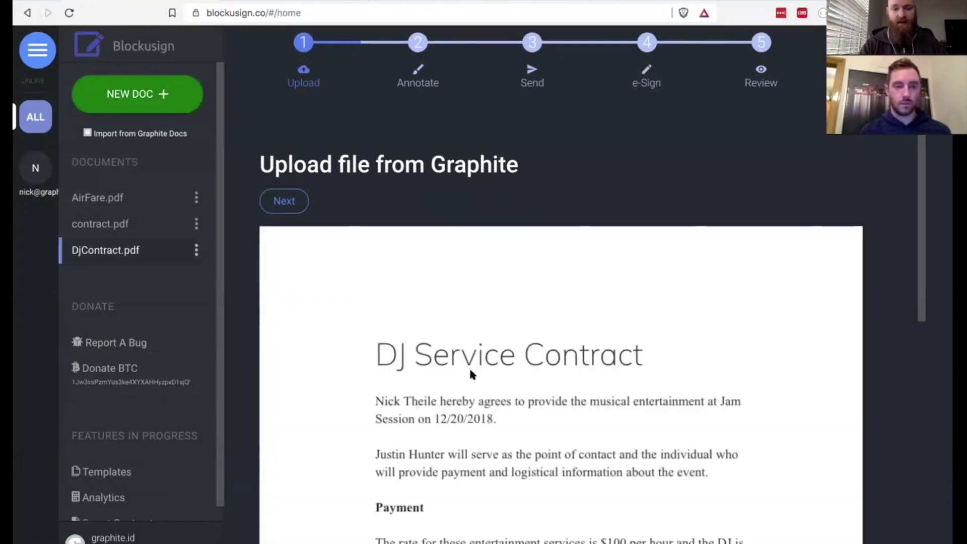
pyautogui.scroll(-6, 469, 372)
pyautogui.scroll(6, 470, 371)
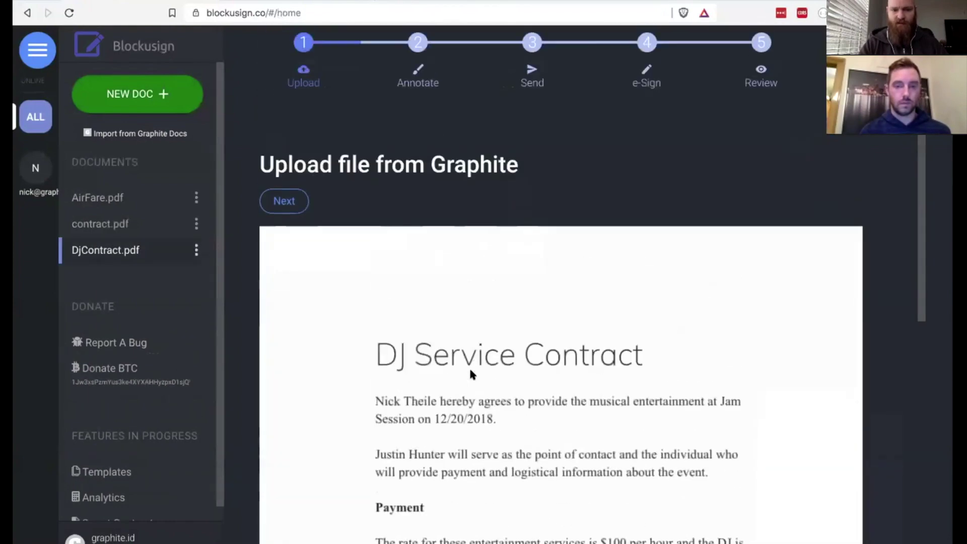
pyautogui.click(304, 201)
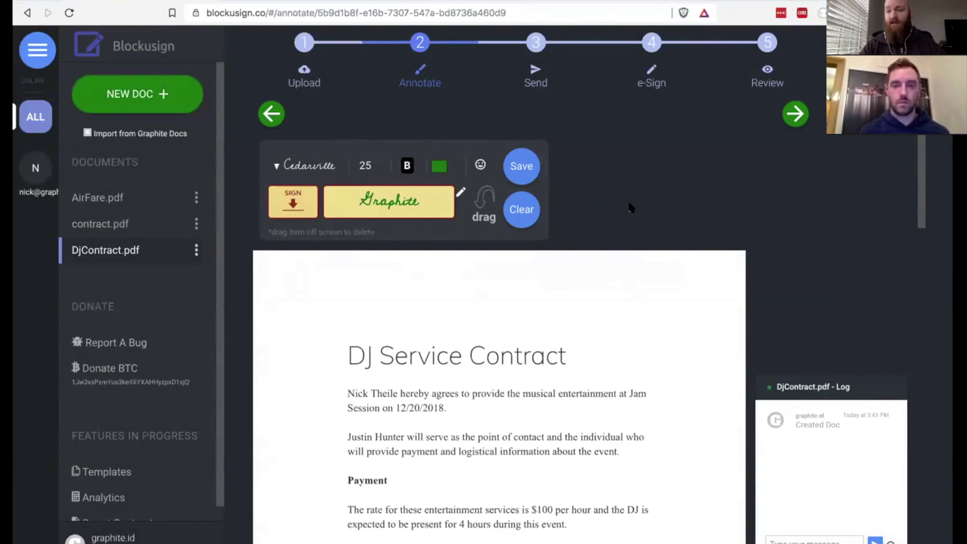
# - Set the signature text to the signer's name in black at font size 16
pyautogui.doubleClick(392, 188)
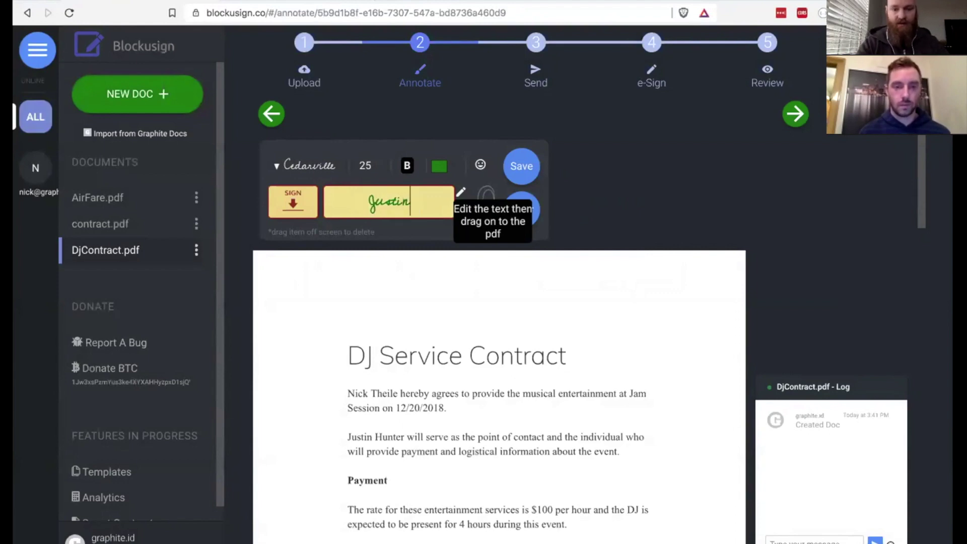
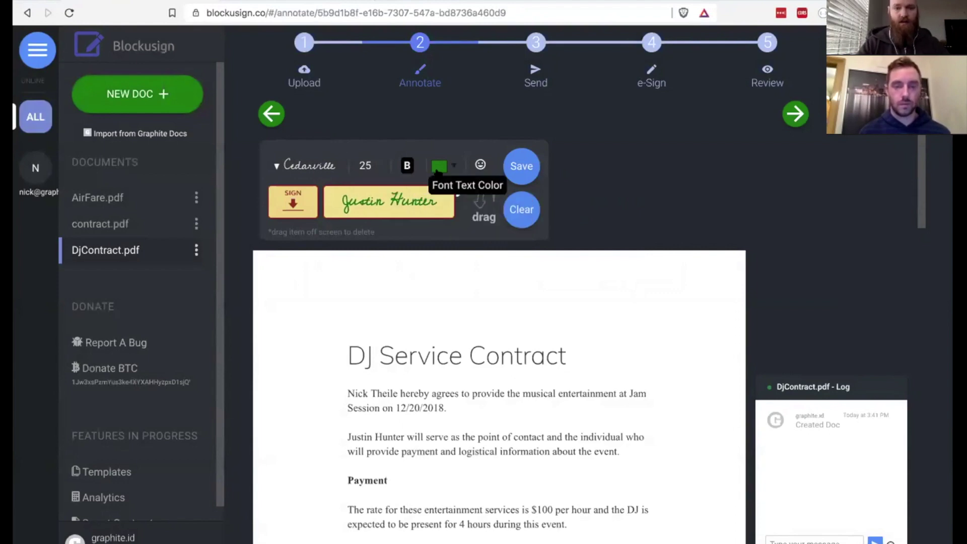
pyautogui.click(438, 169)
pyautogui.click(454, 190)
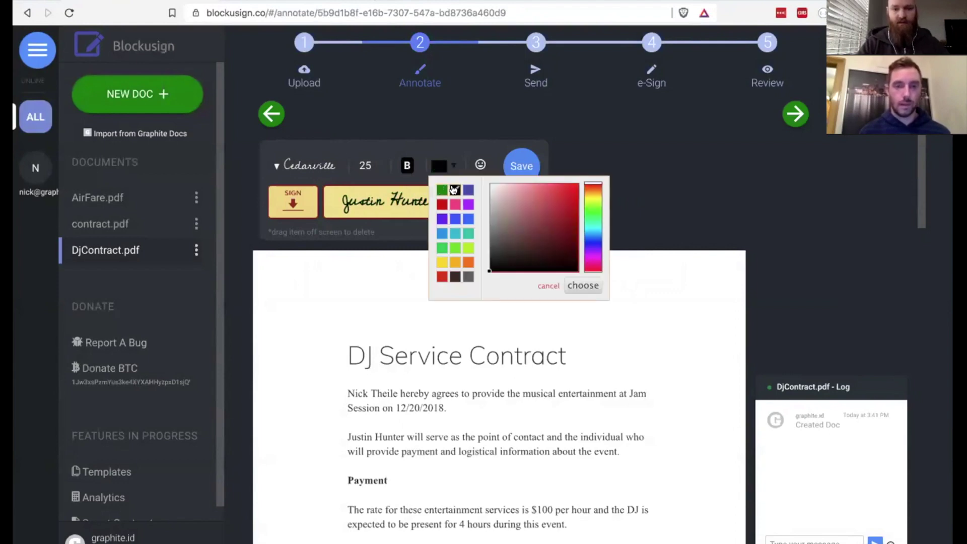
pyautogui.tripleClick(380, 168)
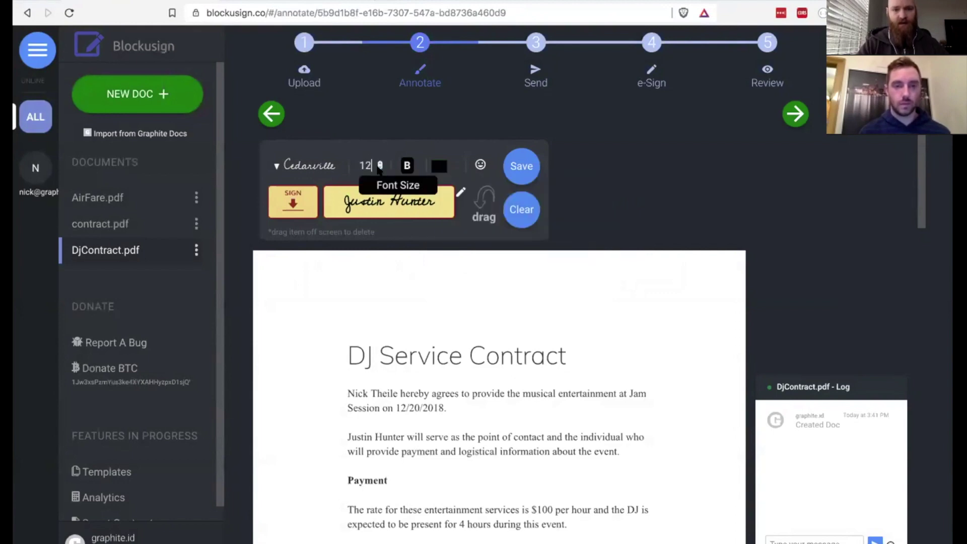
pyautogui.click(380, 168)
pyautogui.click(380, 168)
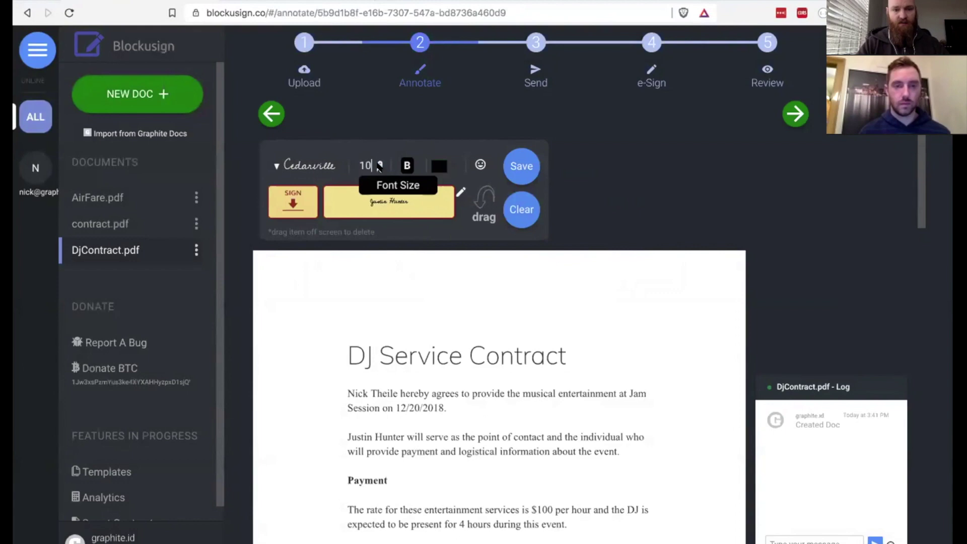
pyautogui.click(379, 163)
pyautogui.click(379, 162)
pyautogui.click(379, 163)
pyautogui.click(380, 163)
pyautogui.click(379, 163)
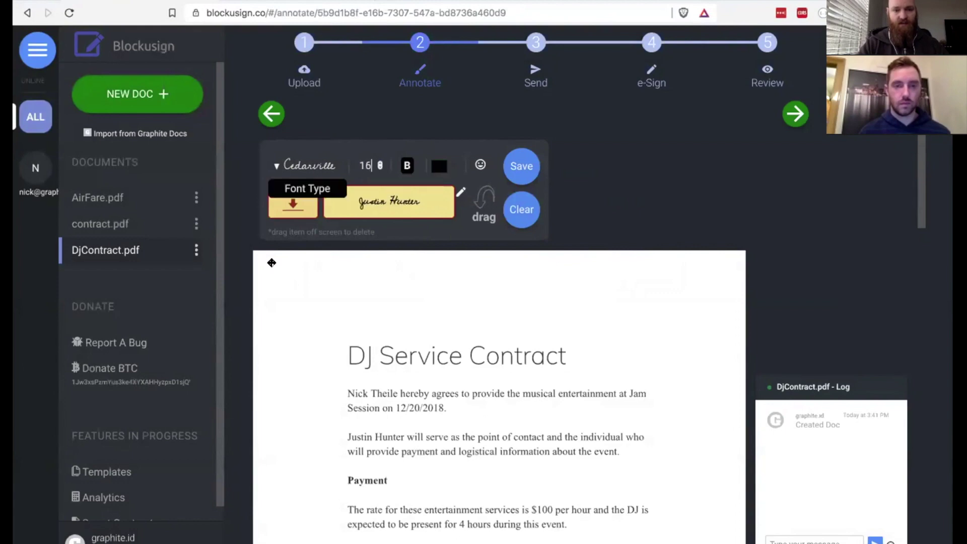
pyautogui.scroll(-2, 311, 370)
# - Place the signature on the Customer line and a SIGN marker beside the DJ line
pyautogui.scroll(-15, 311, 370)
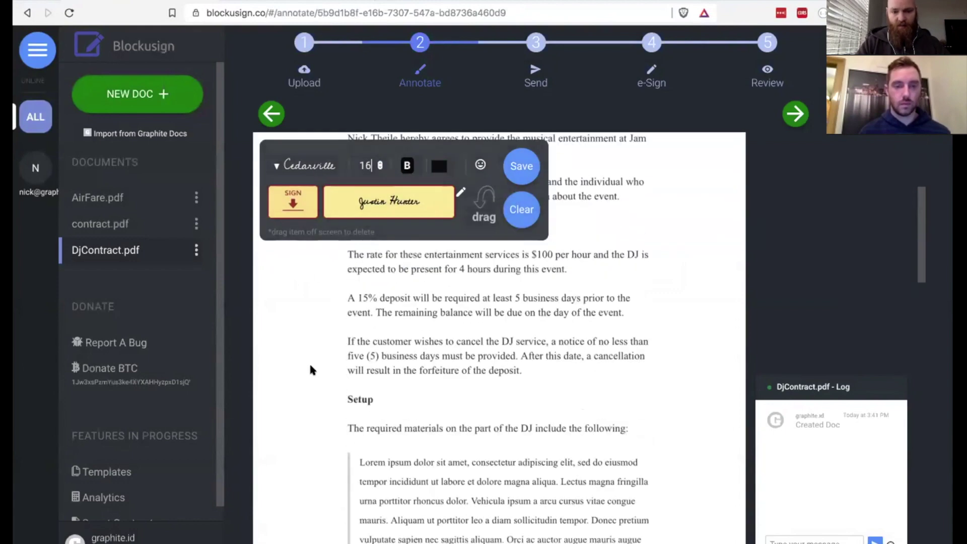
pyautogui.scroll(-10, 311, 369)
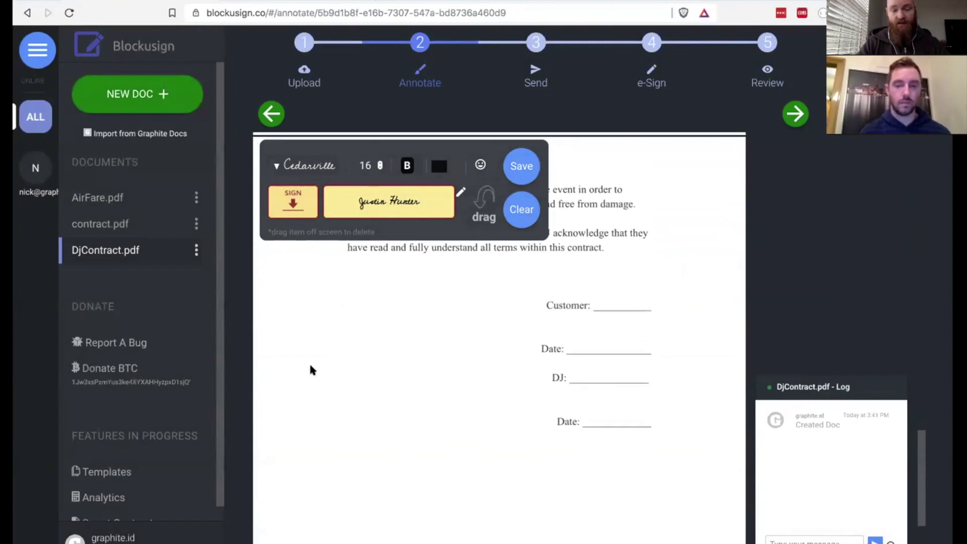
pyautogui.moveTo(368, 200)
pyautogui.mouseDown()
pyautogui.moveTo(391, 301)
pyautogui.moveTo(587, 311)
pyautogui.moveTo(634, 298)
pyautogui.mouseUp()
pyautogui.moveTo(308, 268); pyautogui.dragTo(529, 375)
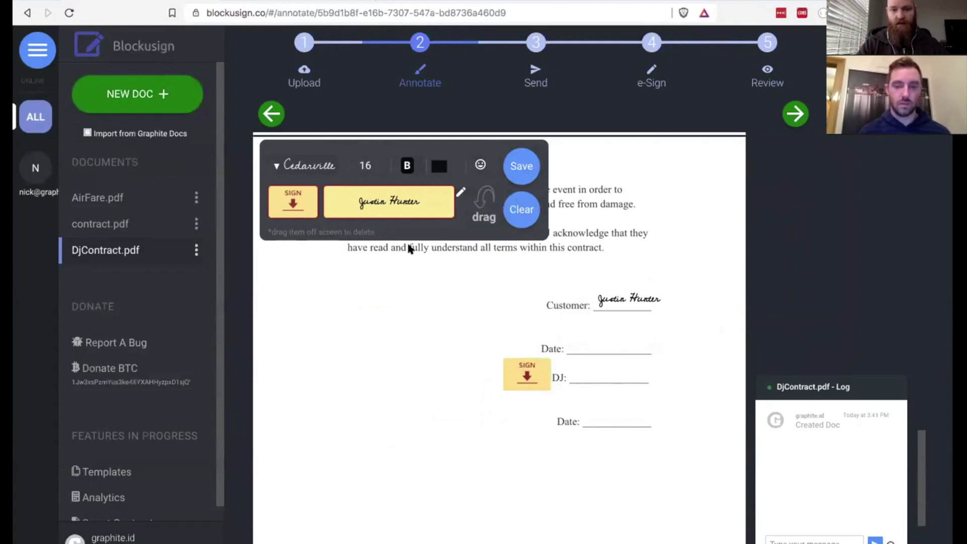
# - Change the annotation text to 12/8/2018 in the Roboto font
pyautogui.doubleClick(381, 201)
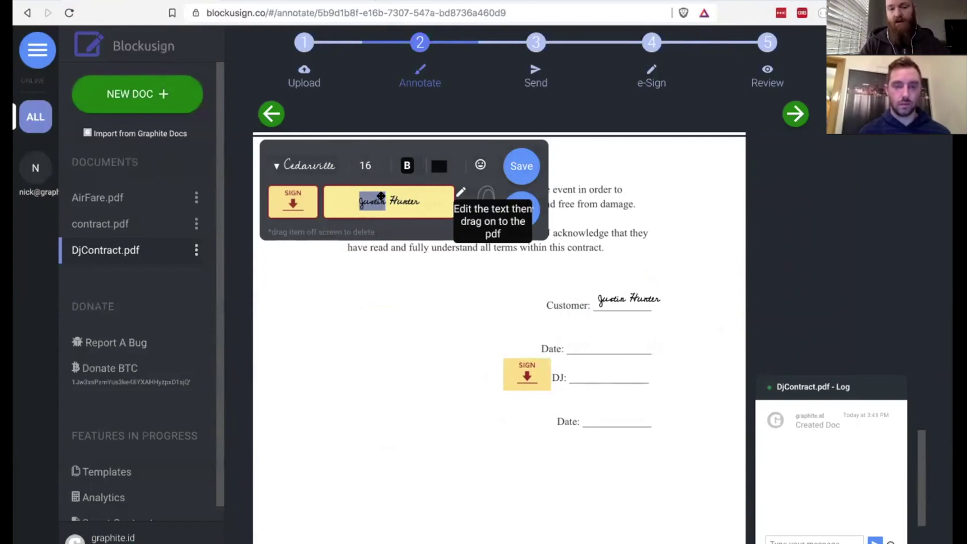
pyautogui.tripleClick(395, 199)
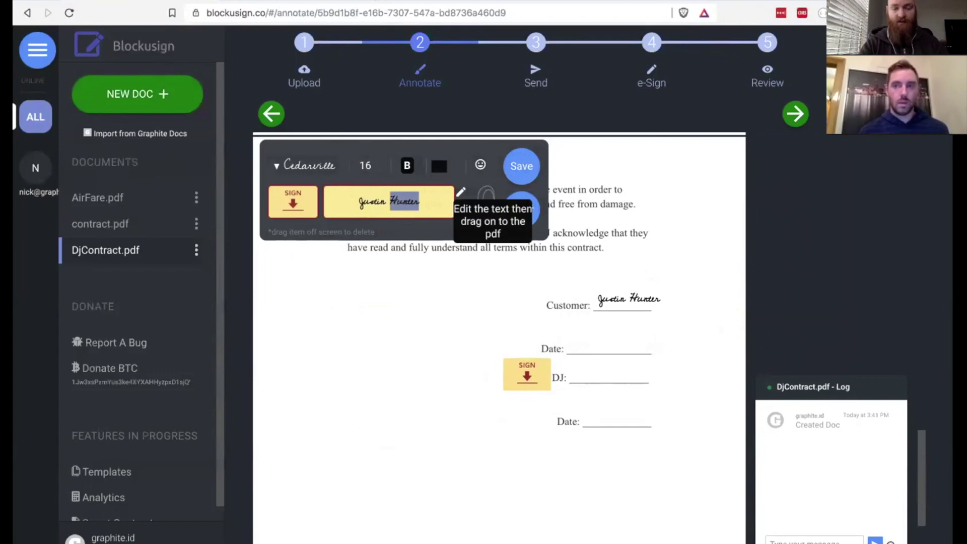
pyautogui.press('BackSpace')
pyautogui.write('12')
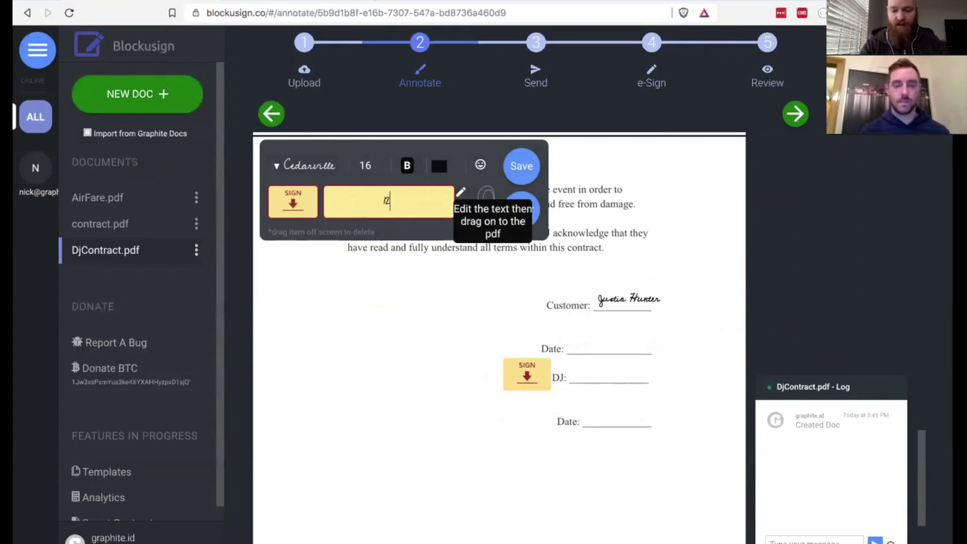
pyautogui.write('/8/2018')
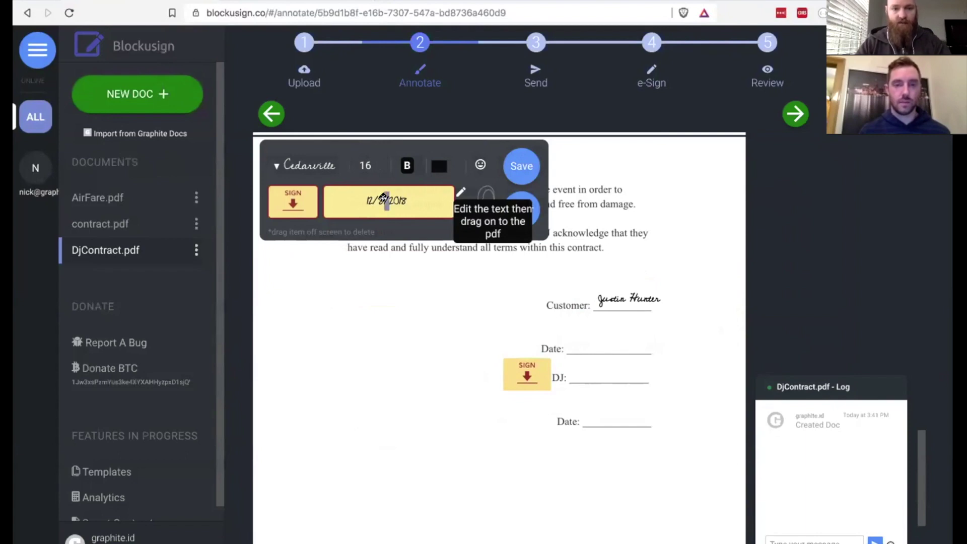
pyautogui.press('Left')
pyautogui.press('Left')
pyautogui.click(292, 173)
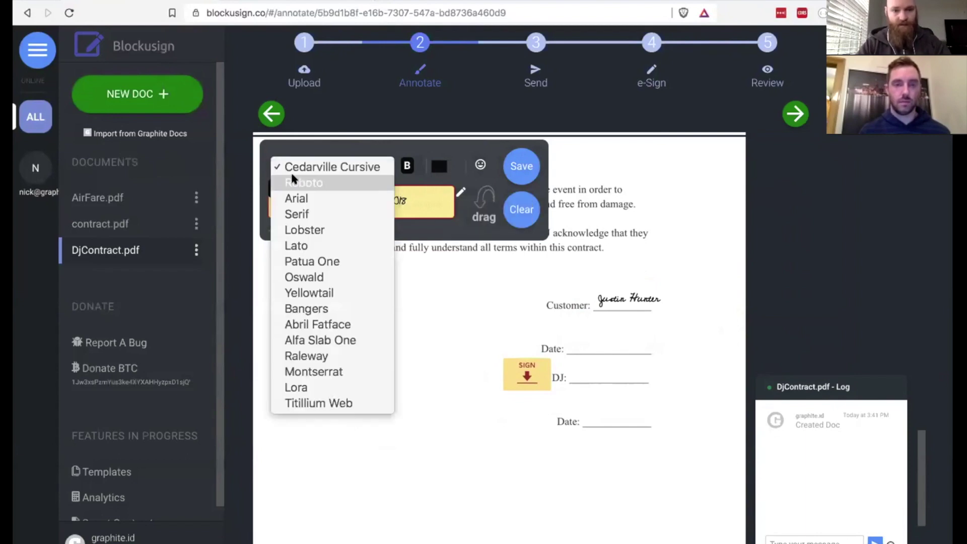
pyautogui.click(292, 173)
# - Place the 12/8/2018 date on both Date lines and save the annotations
pyautogui.click(381, 200)
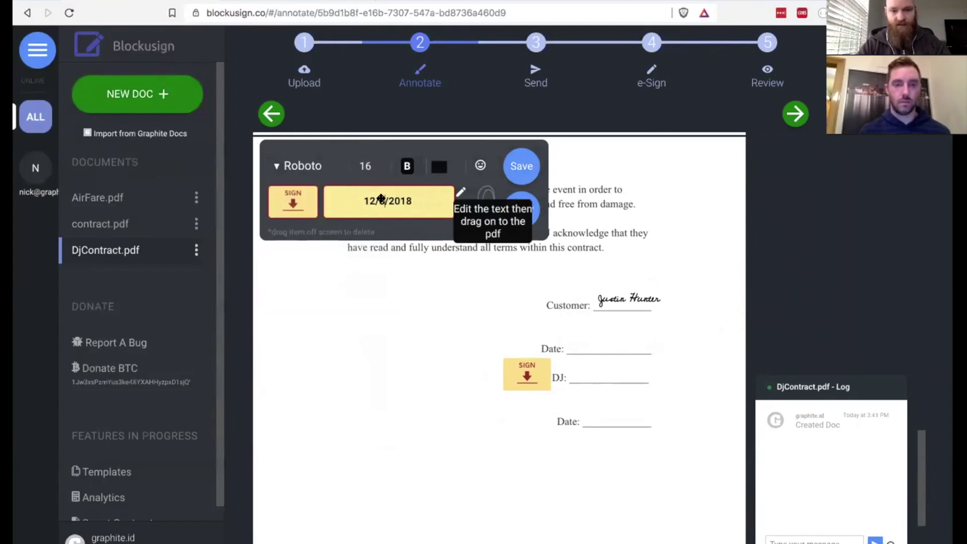
pyautogui.moveTo(381, 199); pyautogui.dragTo(602, 337)
pyautogui.click(389, 201)
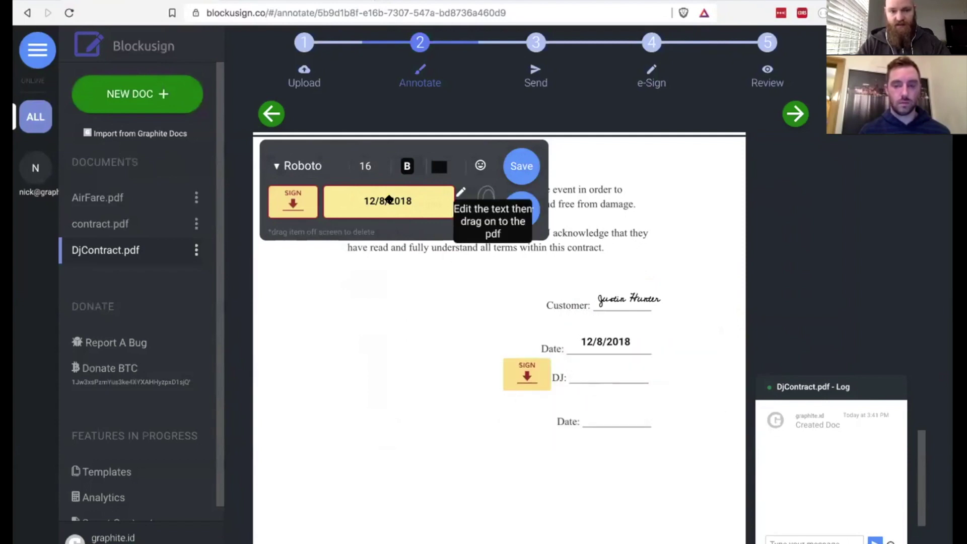
pyautogui.moveTo(389, 200); pyautogui.dragTo(622, 422)
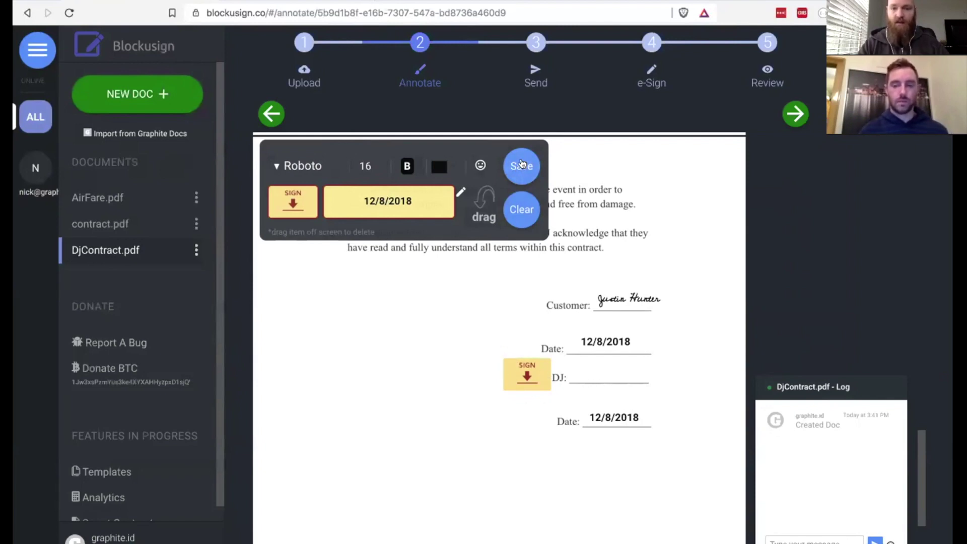
pyautogui.click(522, 165)
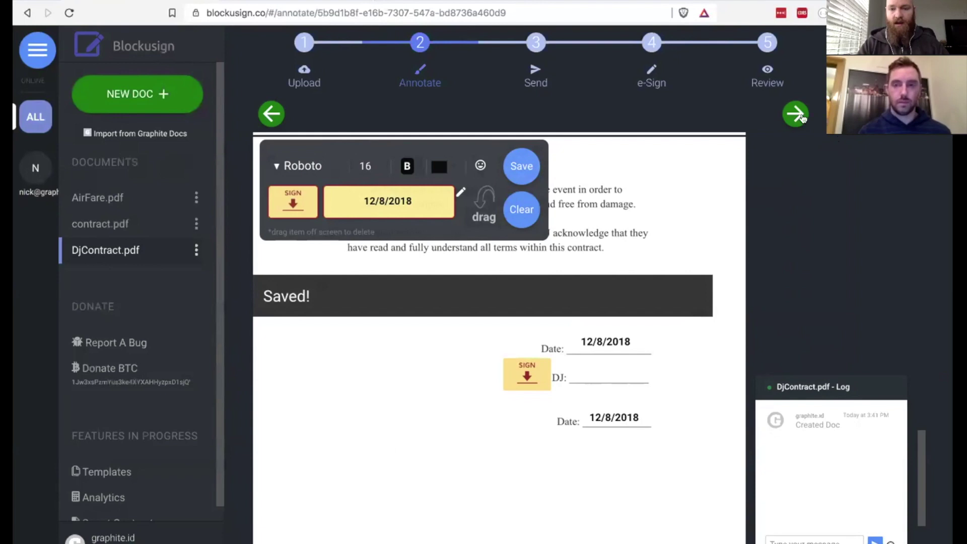
# - Send the contract by e-mail to the signer's e-mail address as a signing request
pyautogui.click(797, 114)
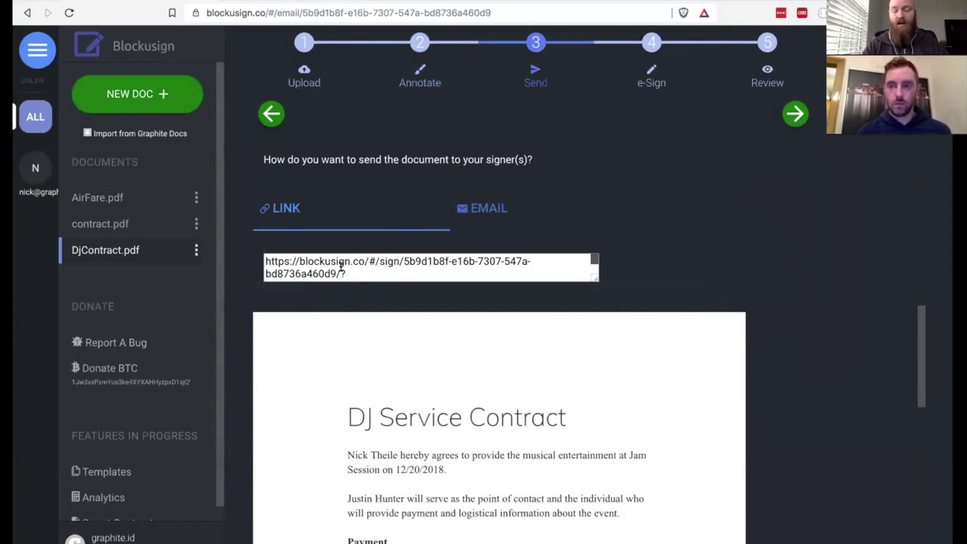
pyautogui.click(478, 207)
pyautogui.click(326, 278)
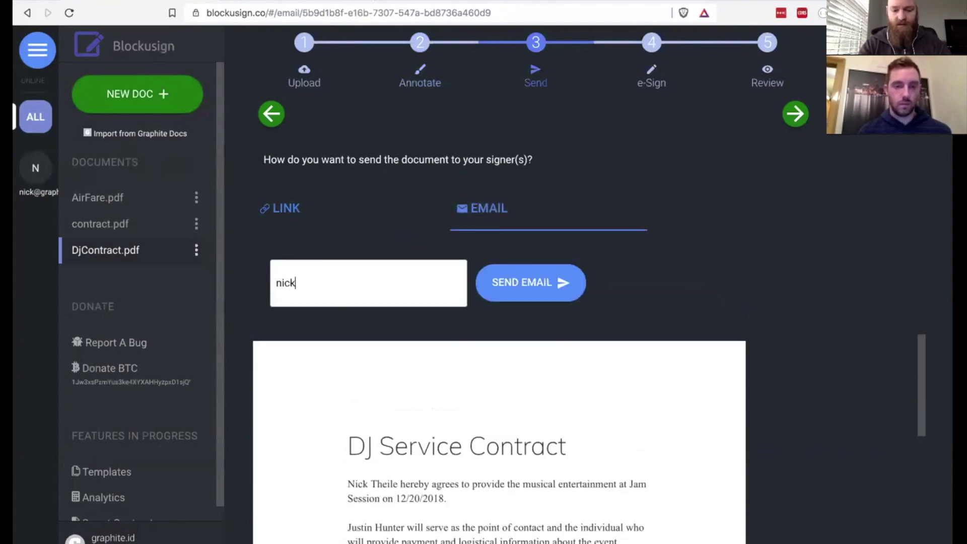
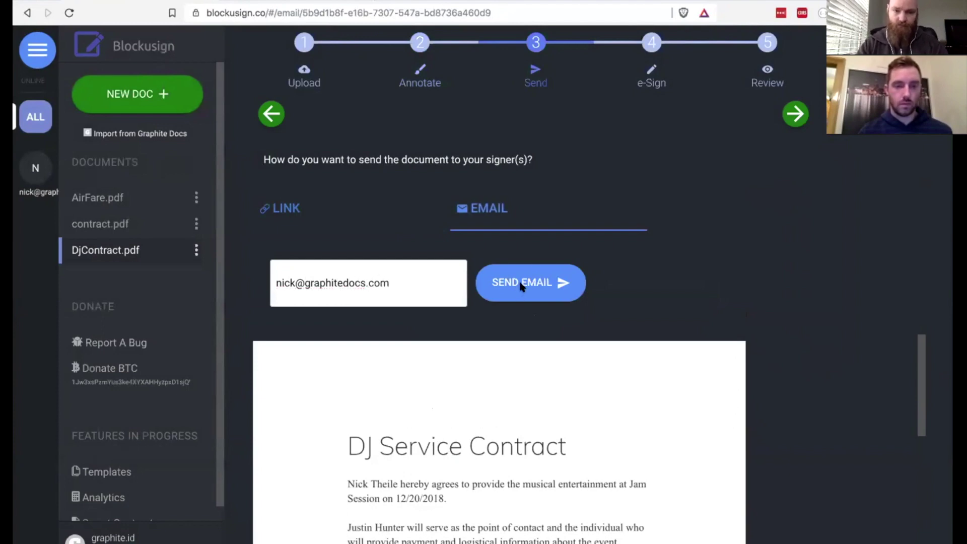
pyautogui.click(521, 285)
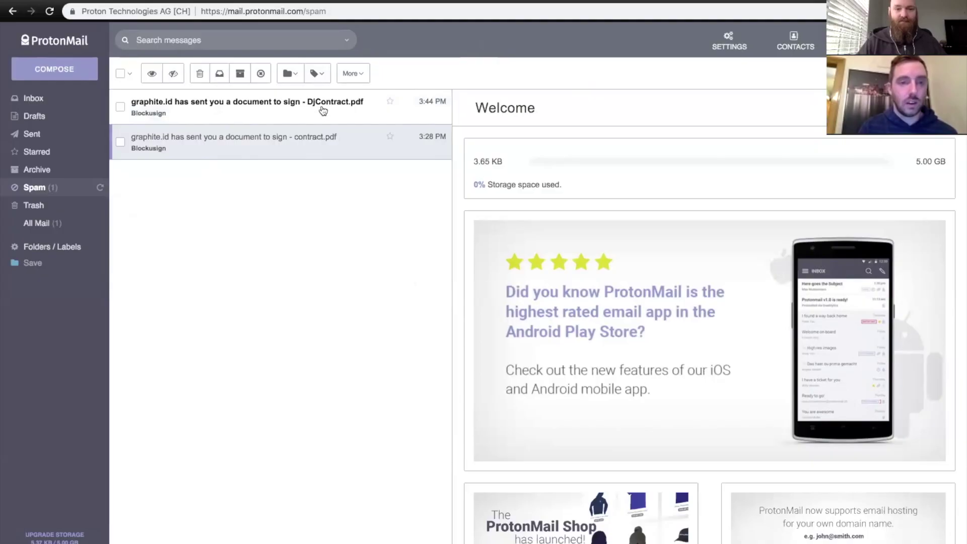
# - Open the DjContract.pdf signing e-mail in Spam and follow its document link
pyautogui.click(309, 110)
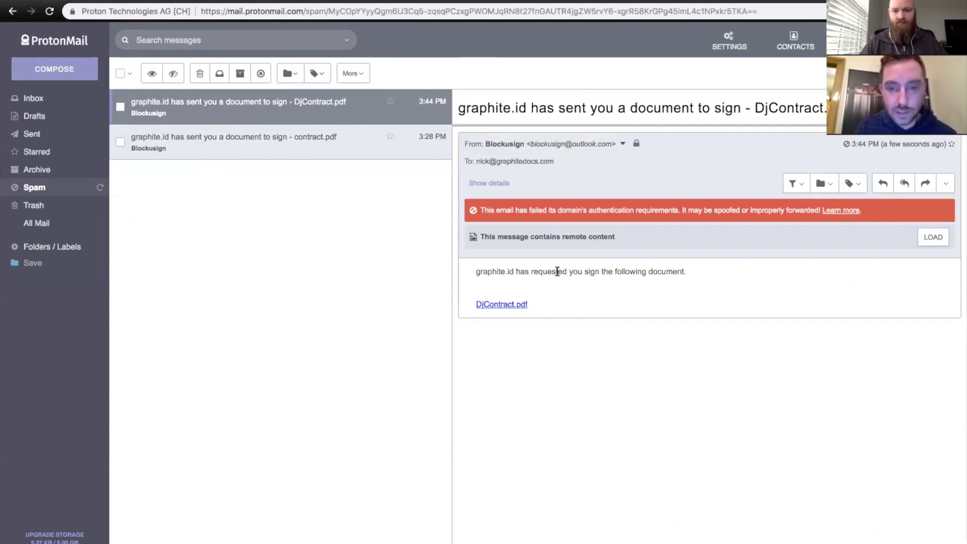
pyautogui.tripleClick(572, 272)
pyautogui.click(514, 304)
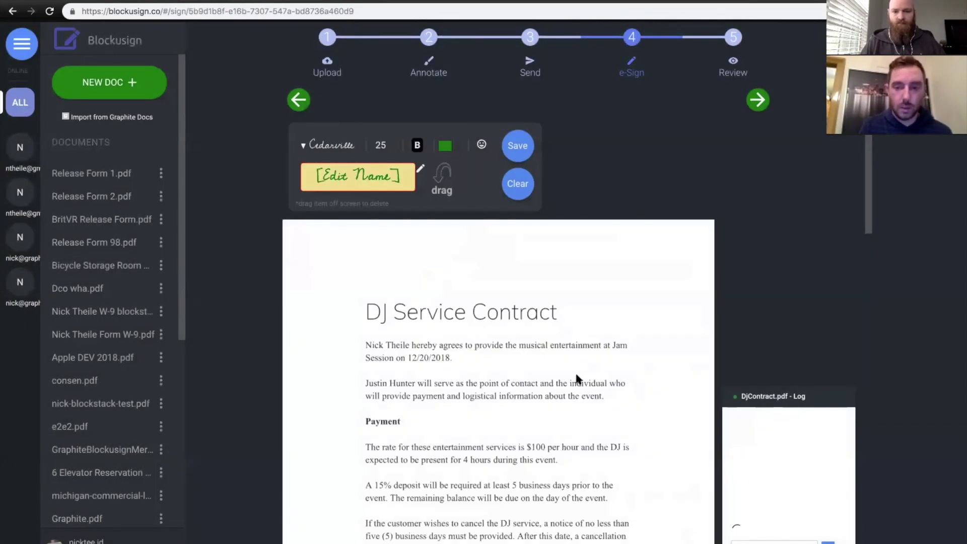
# - Scroll down to the signature lines and post a thank-you comment with a thumbs-up emoji in the log
pyautogui.scroll(-3, 568, 427)
pyautogui.scroll(-10, 569, 431)
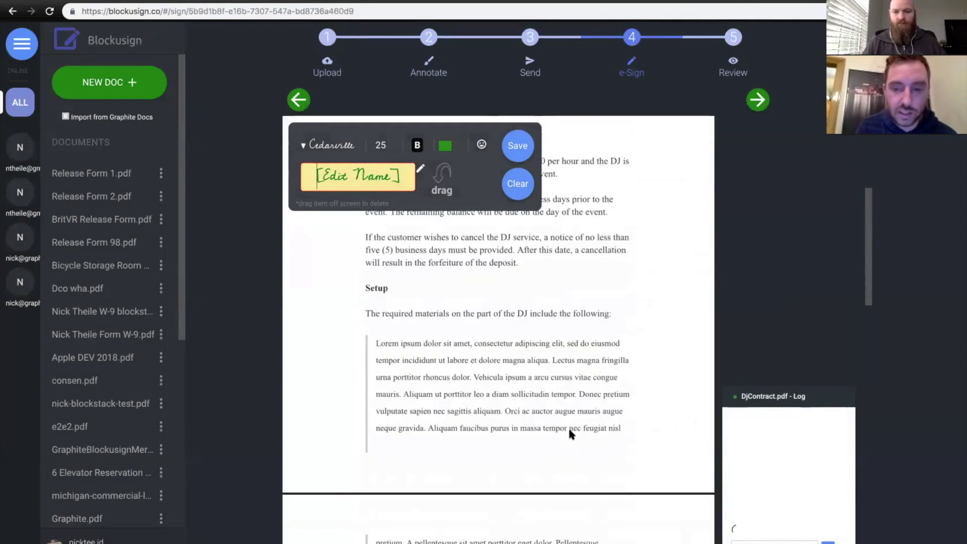
pyautogui.scroll(-3, 569, 431)
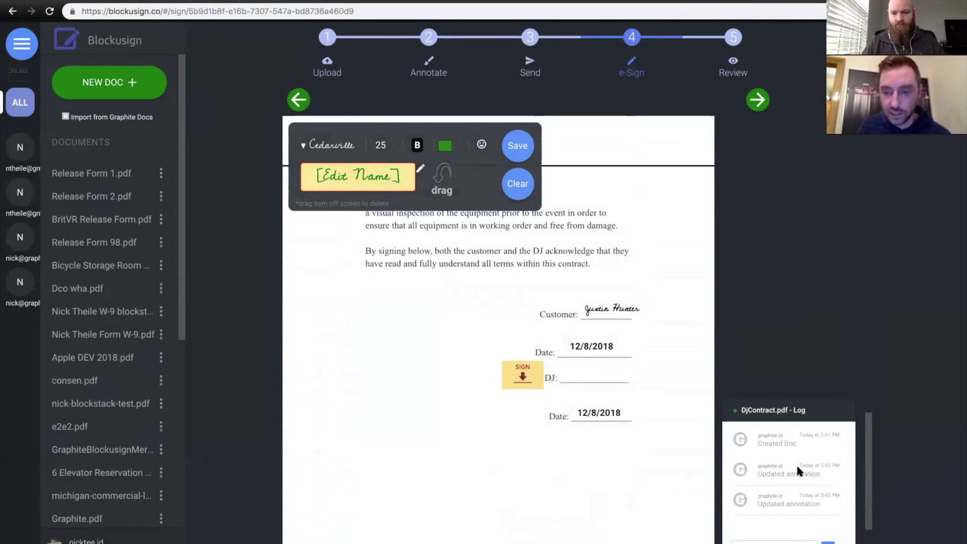
pyautogui.moveTo(872, 458); pyautogui.dragTo(872, 448)
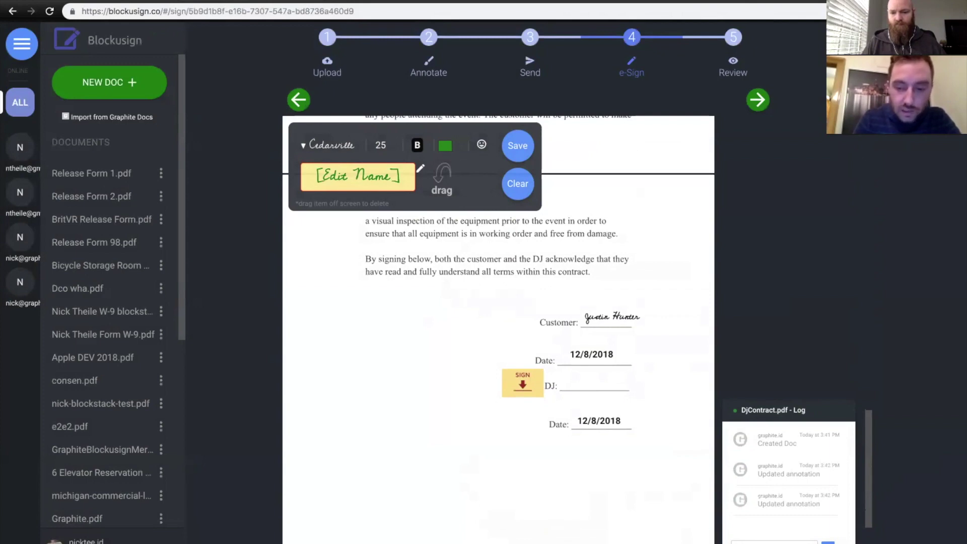
pyautogui.click(778, 542)
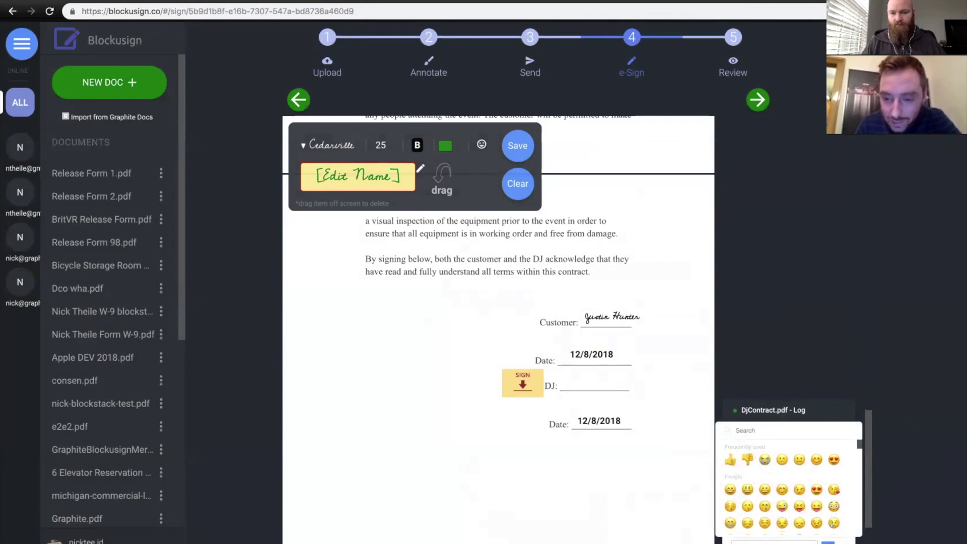
pyautogui.click(779, 539)
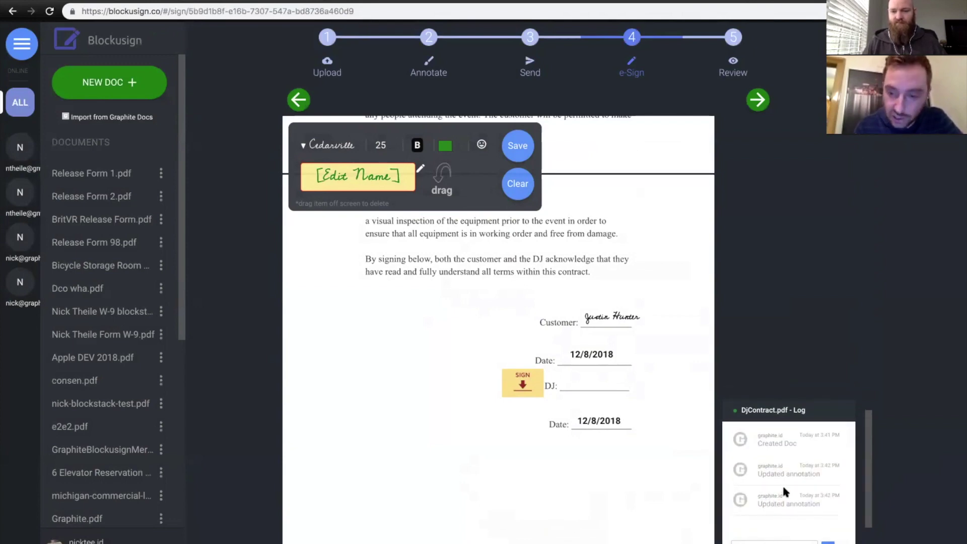
pyautogui.press('Return')
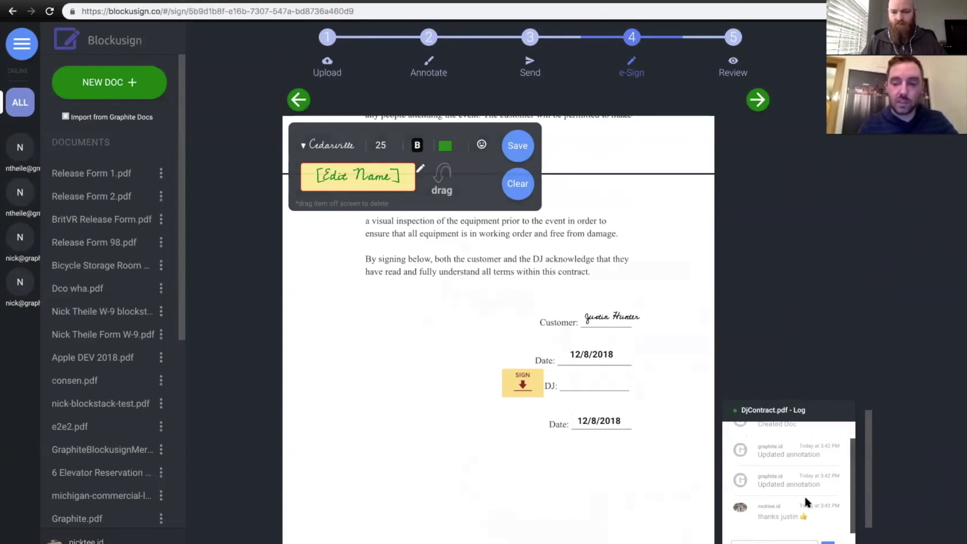
# - Replace [Edit Name] with the signer's name in red at size 22, place it on the DJ line, and save
pyautogui.click(365, 177)
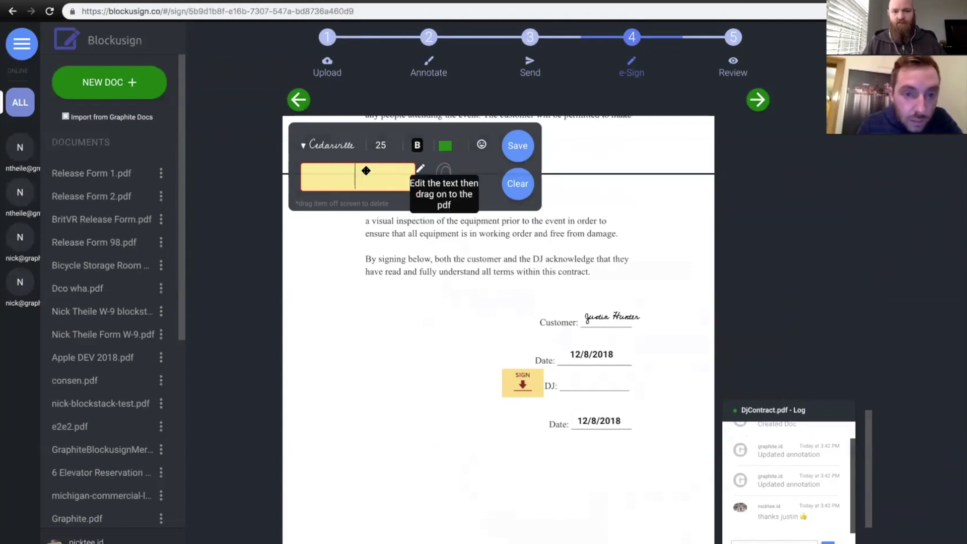
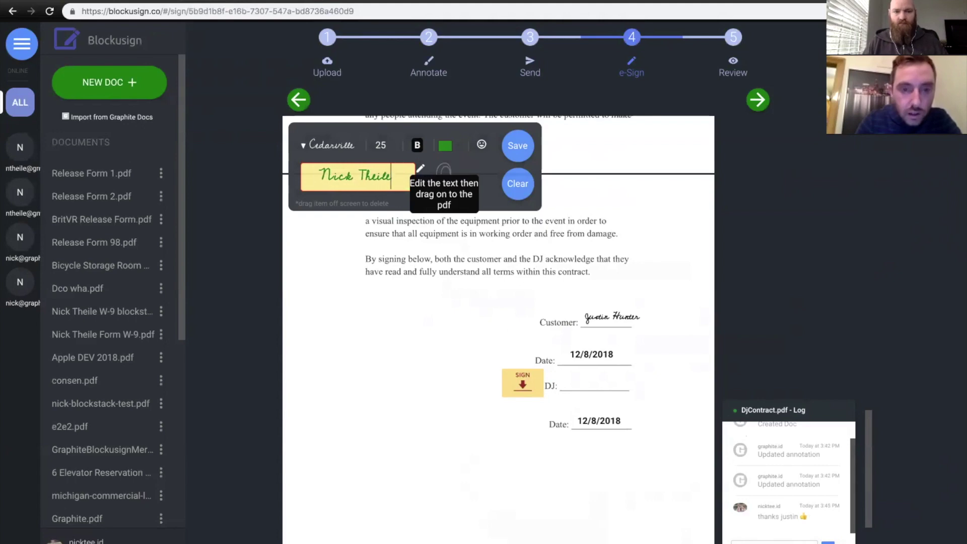
pyautogui.click(445, 146)
pyautogui.click(470, 217)
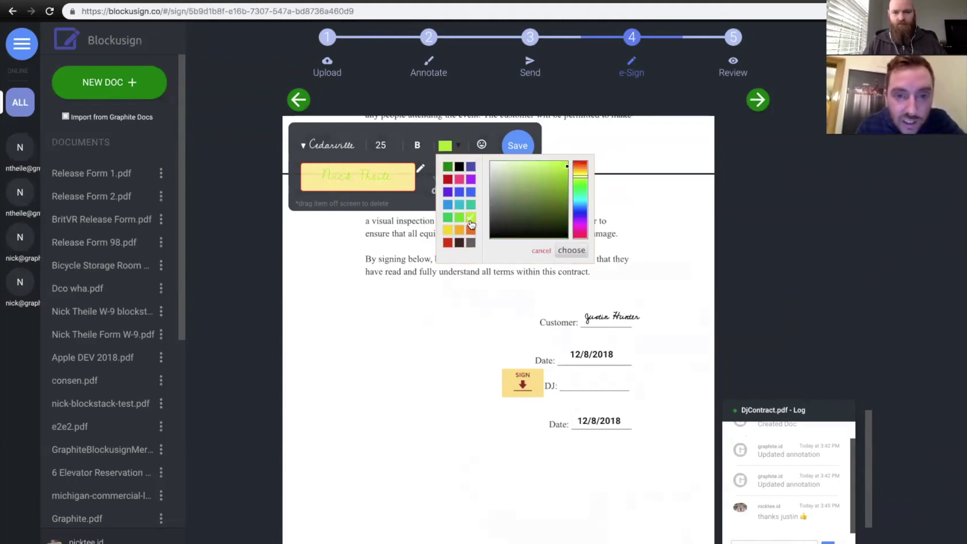
pyautogui.click(448, 180)
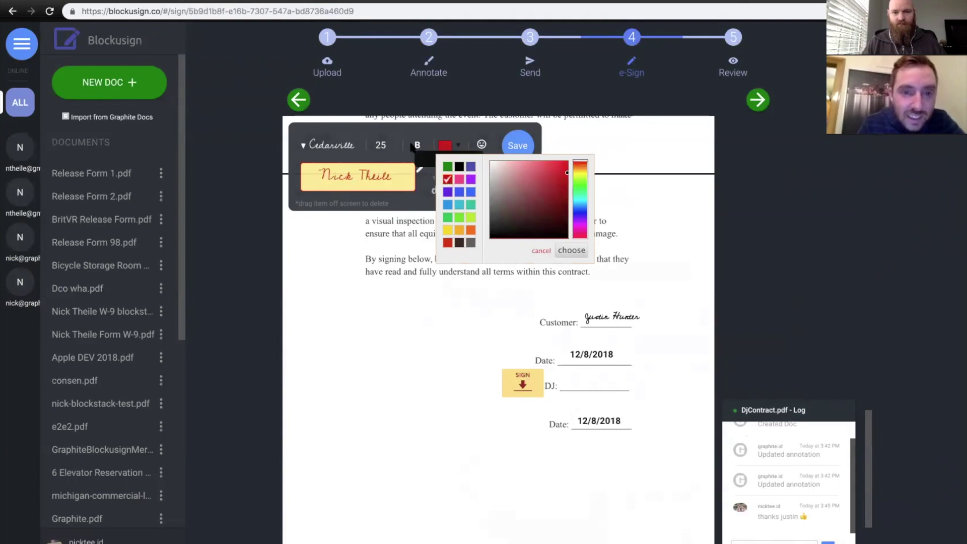
pyautogui.click(393, 149)
pyautogui.click(393, 149)
pyautogui.click(393, 149)
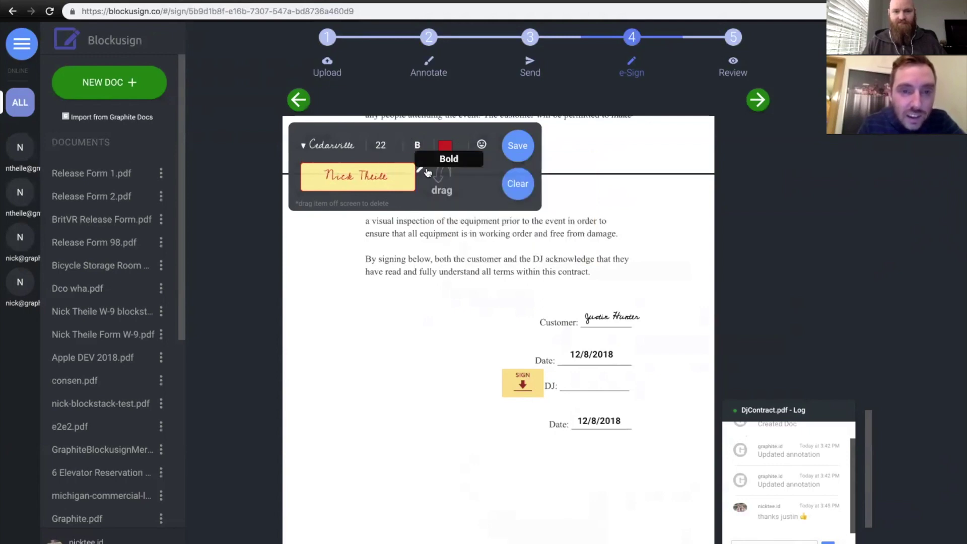
pyautogui.moveTo(376, 181)
pyautogui.mouseDown()
pyautogui.moveTo(561, 388)
pyautogui.moveTo(614, 397)
pyautogui.moveTo(593, 379)
pyautogui.moveTo(611, 383)
pyautogui.mouseUp()
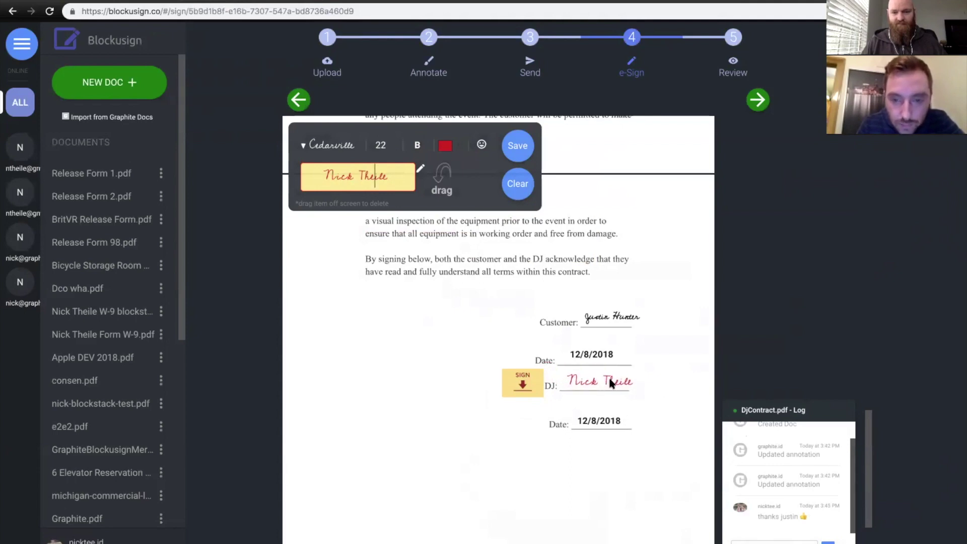
pyautogui.click(524, 149)
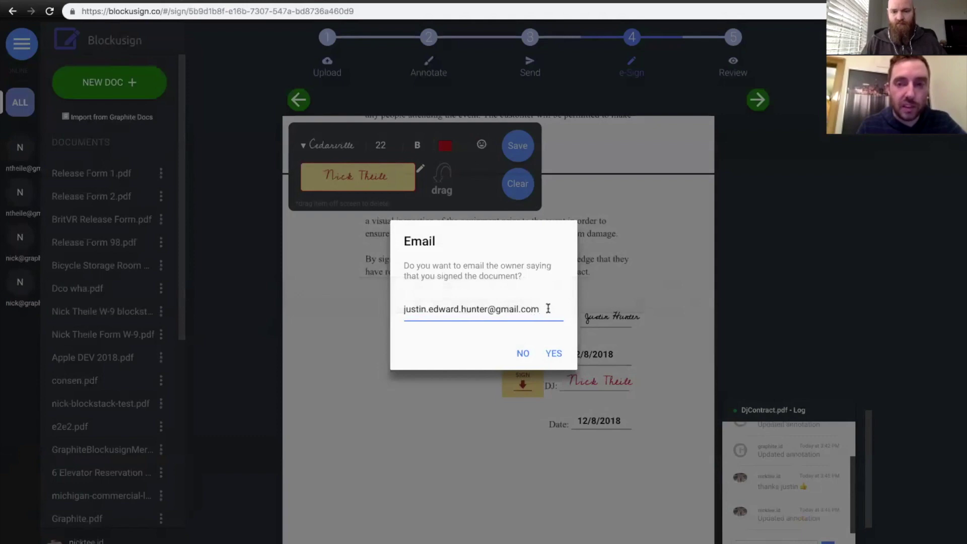
# - Confirm e-mailing the document owner that DjContract.pdf has been signed
pyautogui.click(558, 355)
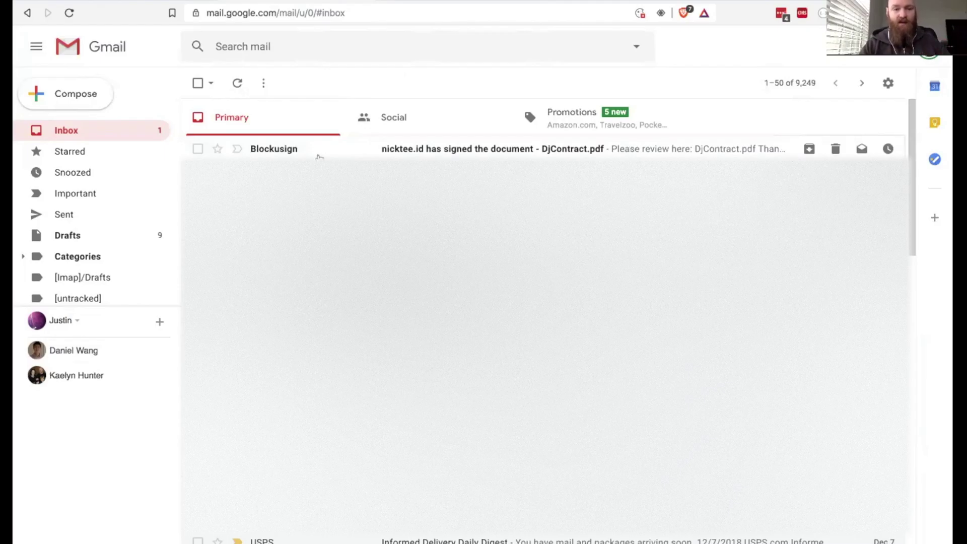
# - Open Blockusign's signed-document notification e-mail for DjContract.pdf in Gmail
pyautogui.click(317, 150)
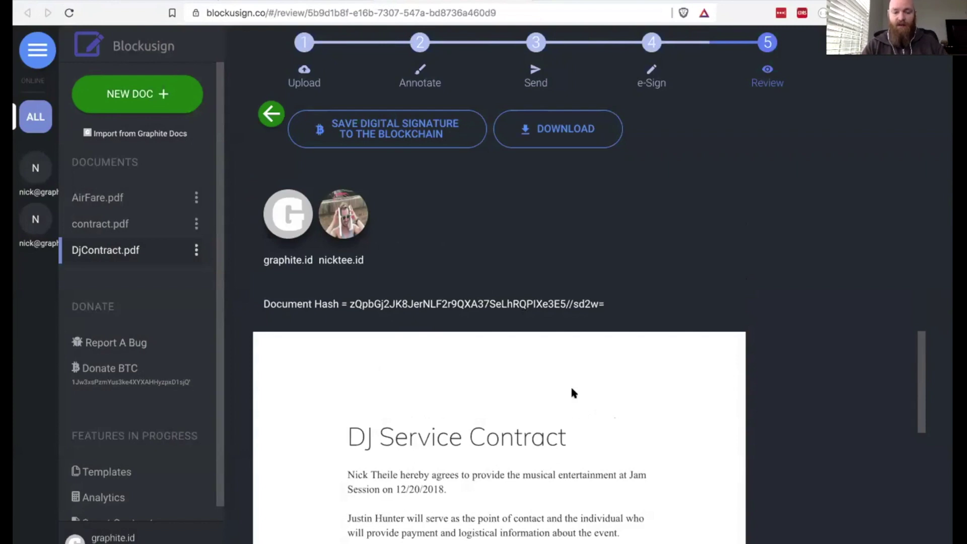
pyautogui.scroll(-10, 641, 412)
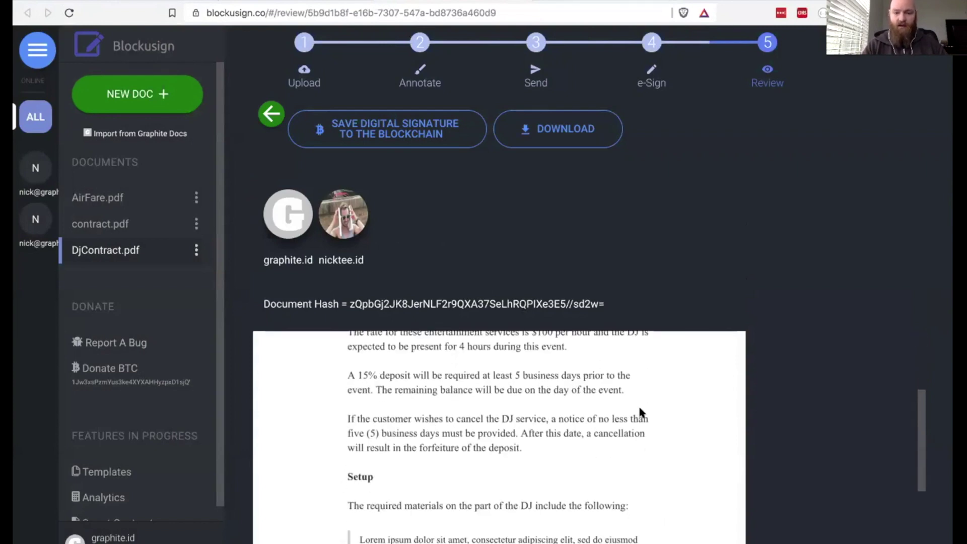
pyautogui.scroll(-15, 641, 413)
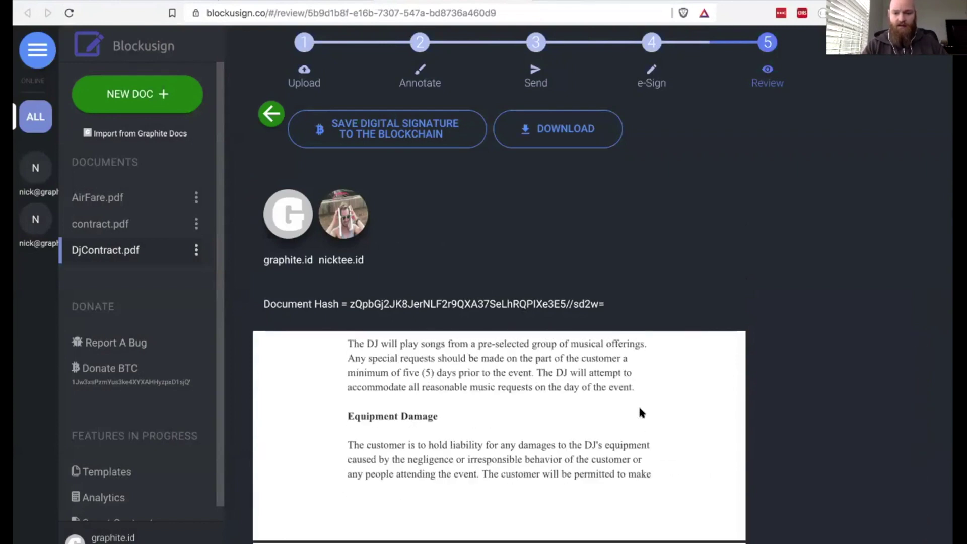
pyautogui.scroll(-3, 639, 404)
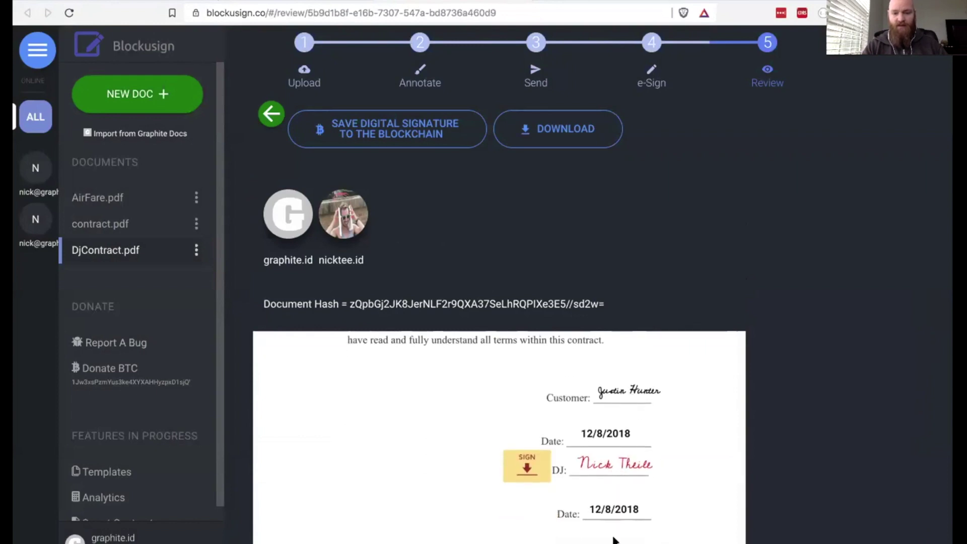
pyautogui.scroll(20, 669, 419)
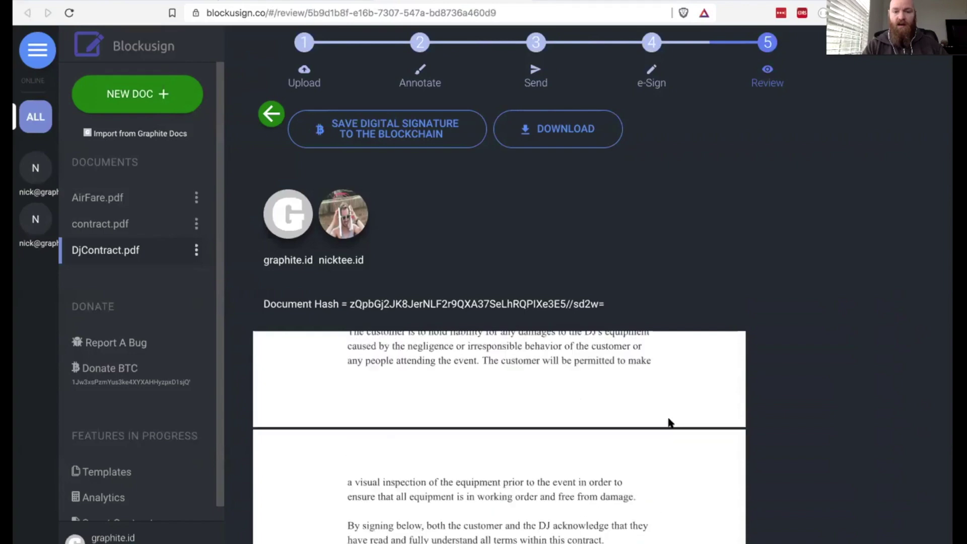
pyautogui.scroll(2, 668, 419)
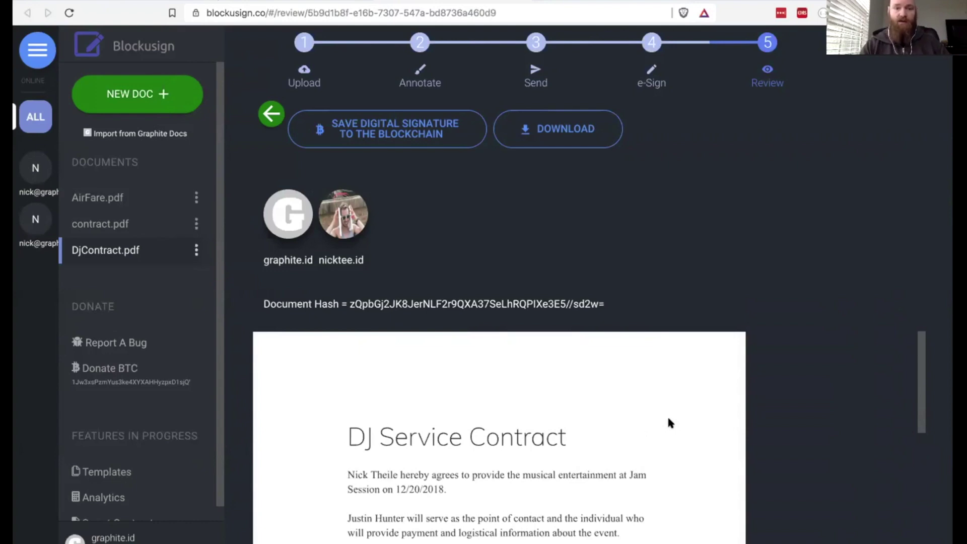
pyautogui.click(373, 127)
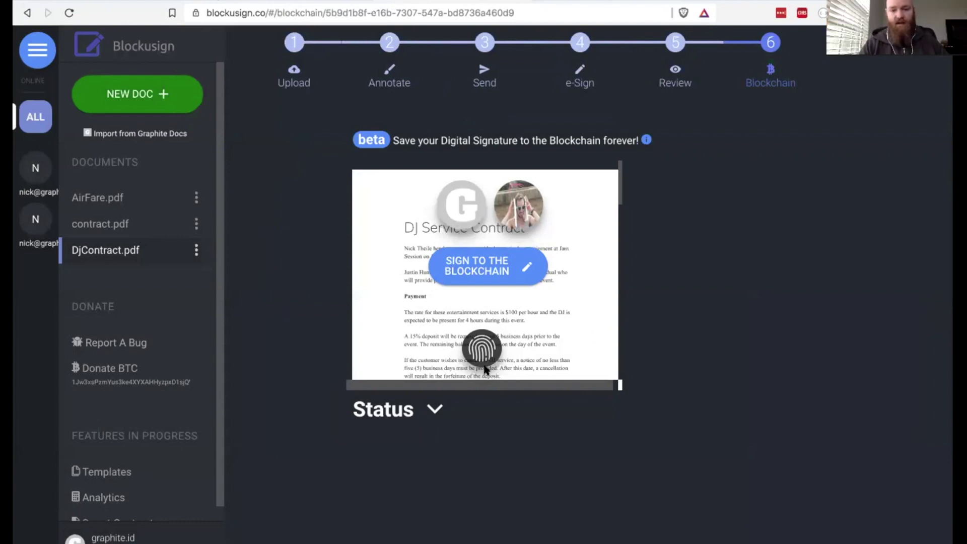
# - Review the document's hash, signature and address data, then begin signing DjContract.pdf to the blockchain
pyautogui.click(479, 347)
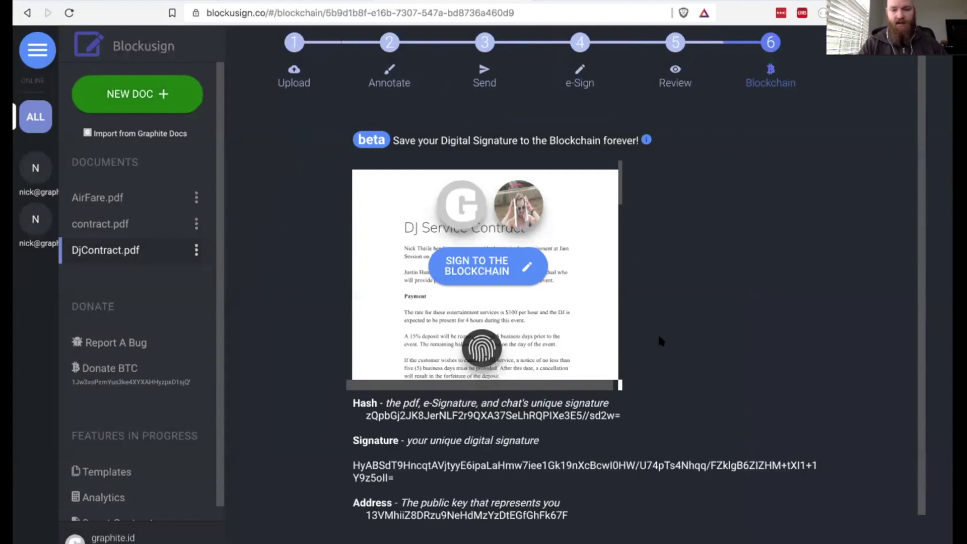
pyautogui.scroll(-2, 659, 334)
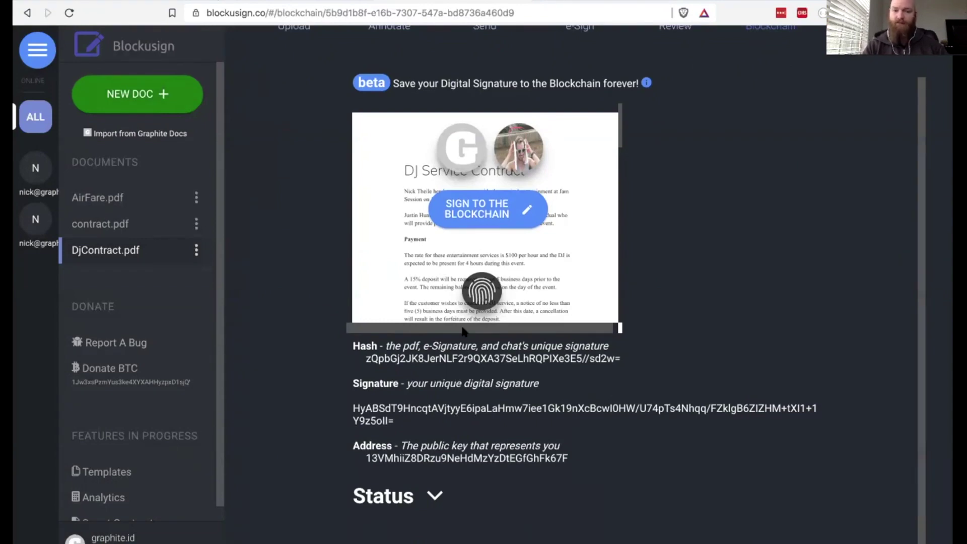
pyautogui.scroll(2, 302, 252)
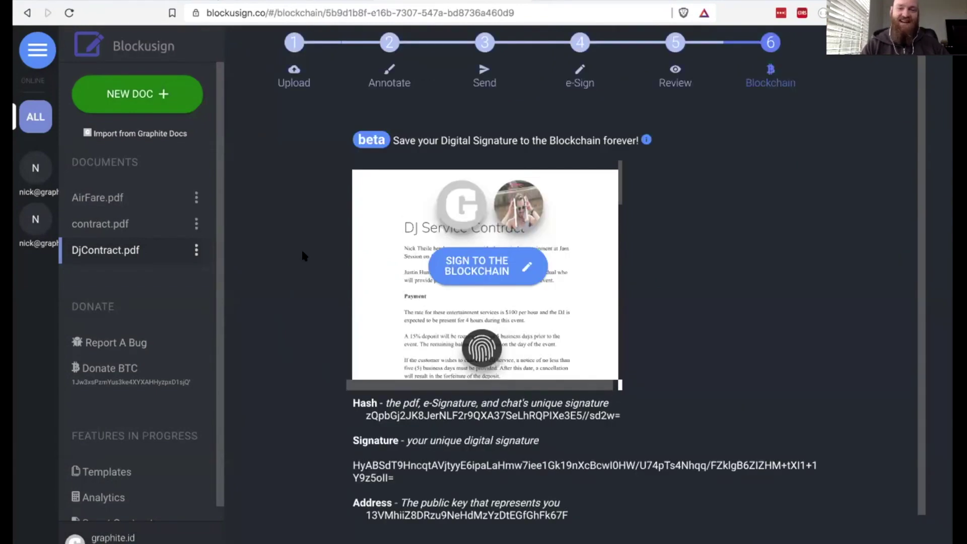
pyautogui.click(480, 268)
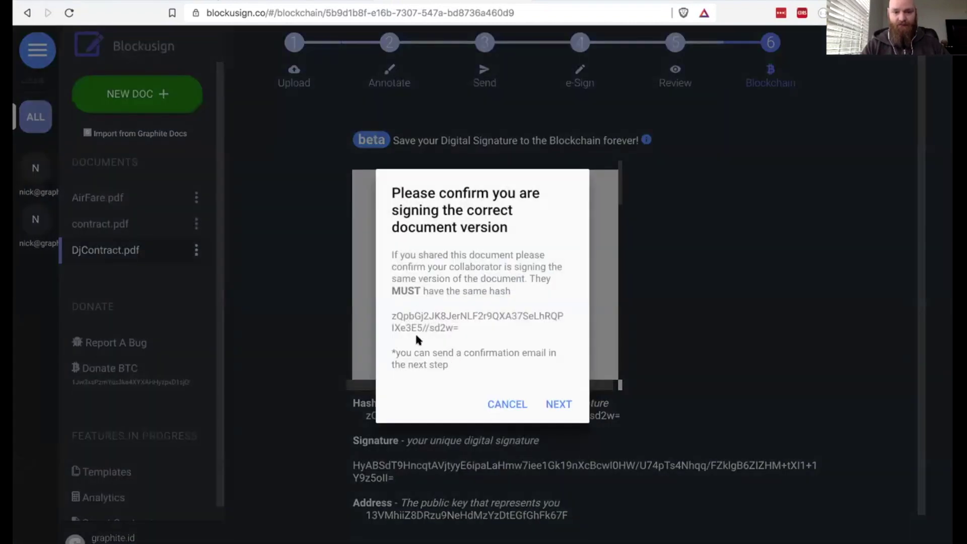
# - Confirm the version hash, e-mail the other signer a reminder at their address, and confirm the blockchain signing
pyautogui.click(559, 405)
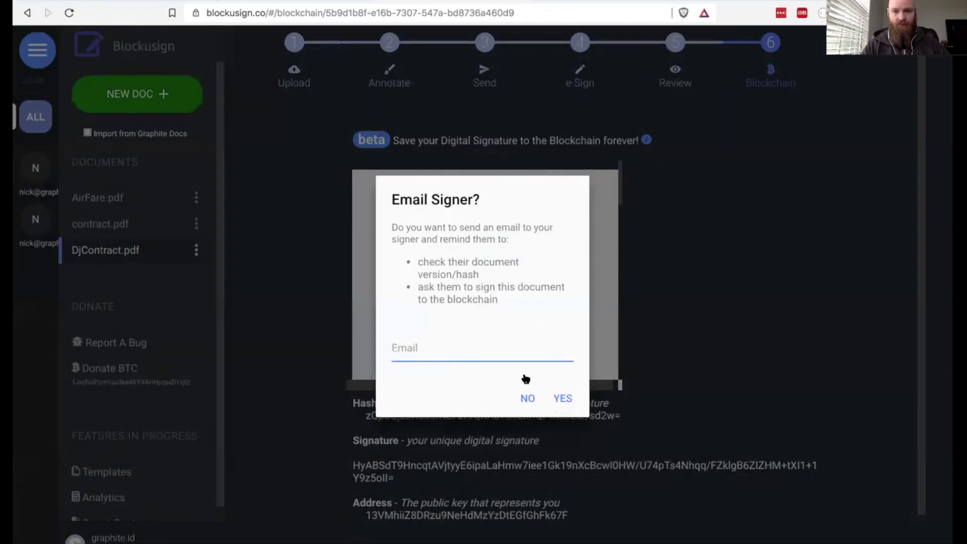
pyautogui.click(426, 341)
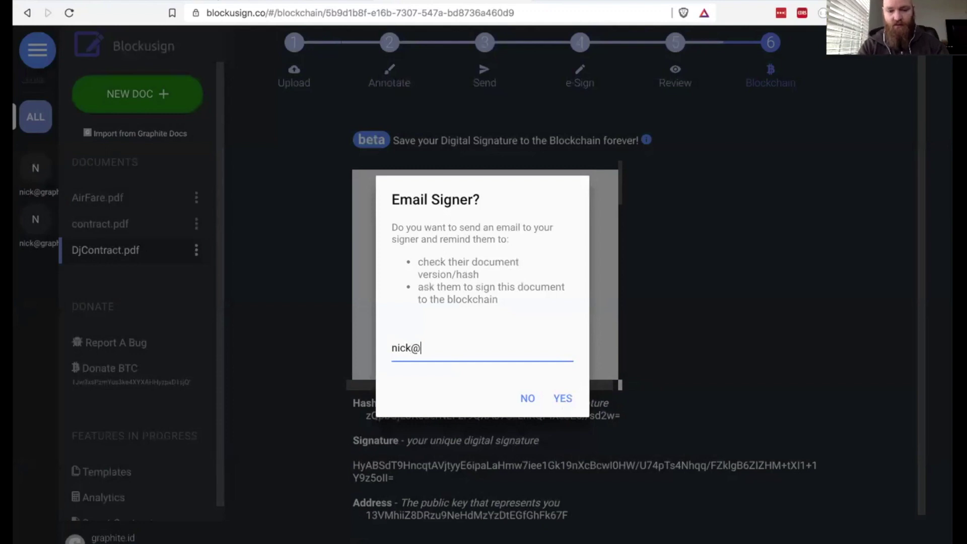
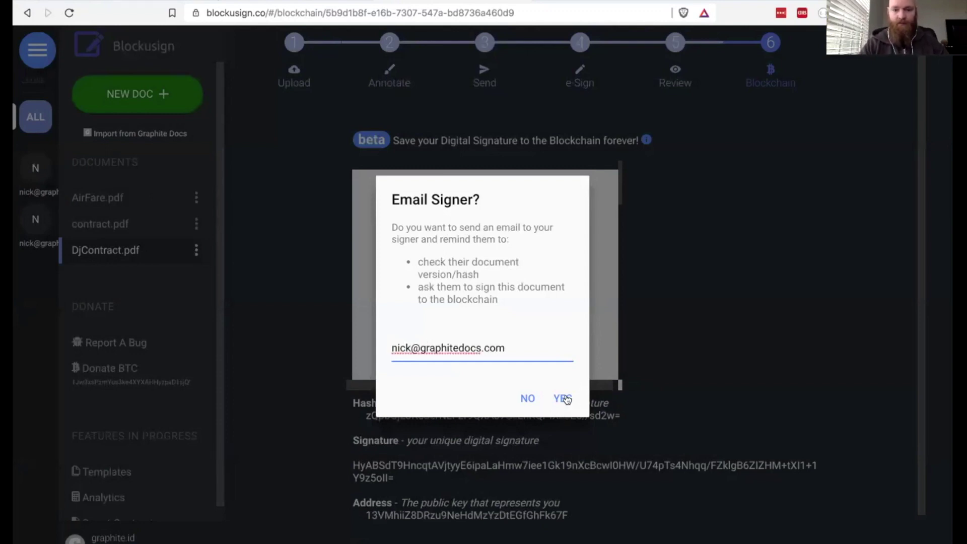
pyautogui.click(563, 399)
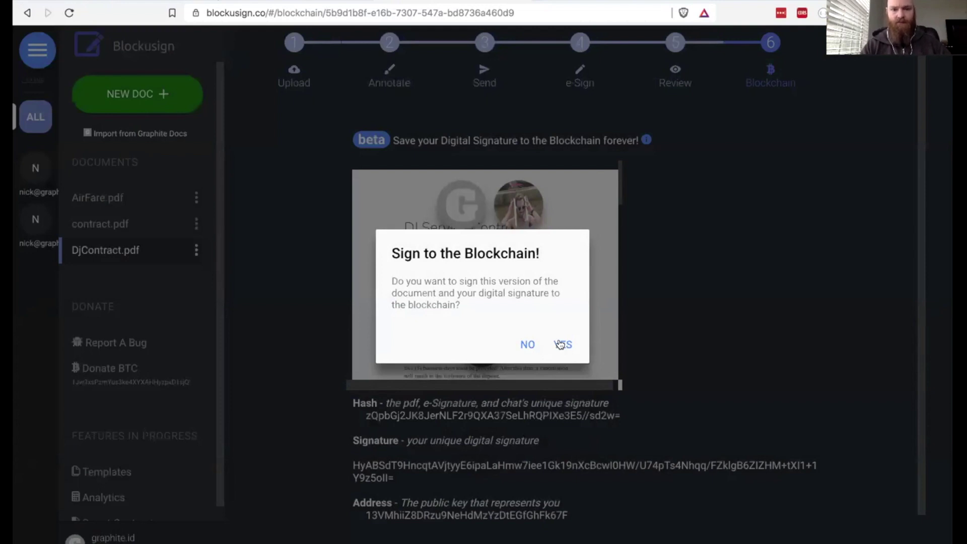
pyautogui.click(562, 345)
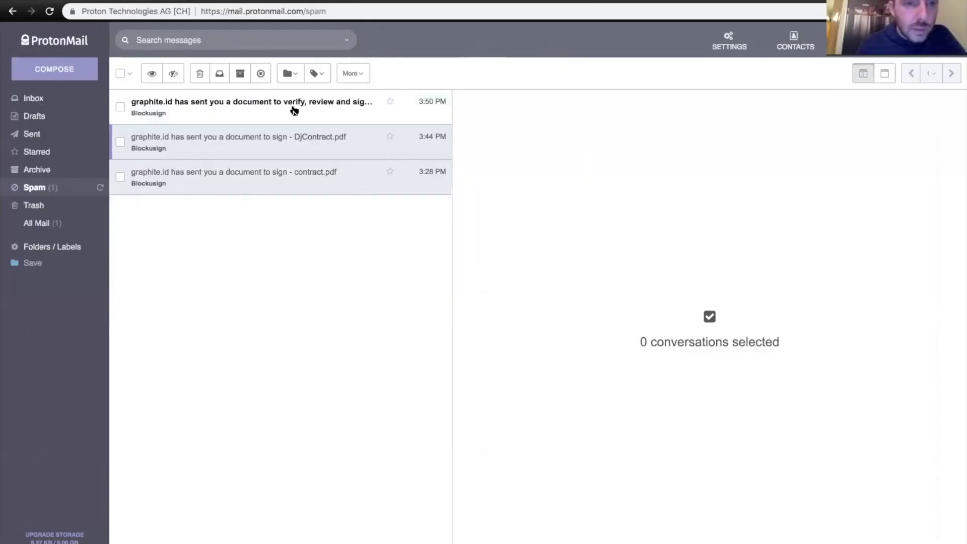
# - Open the Blockusign DjContract.pdf message, load its remote content, and read the verify-and-sign request
pyautogui.click(302, 108)
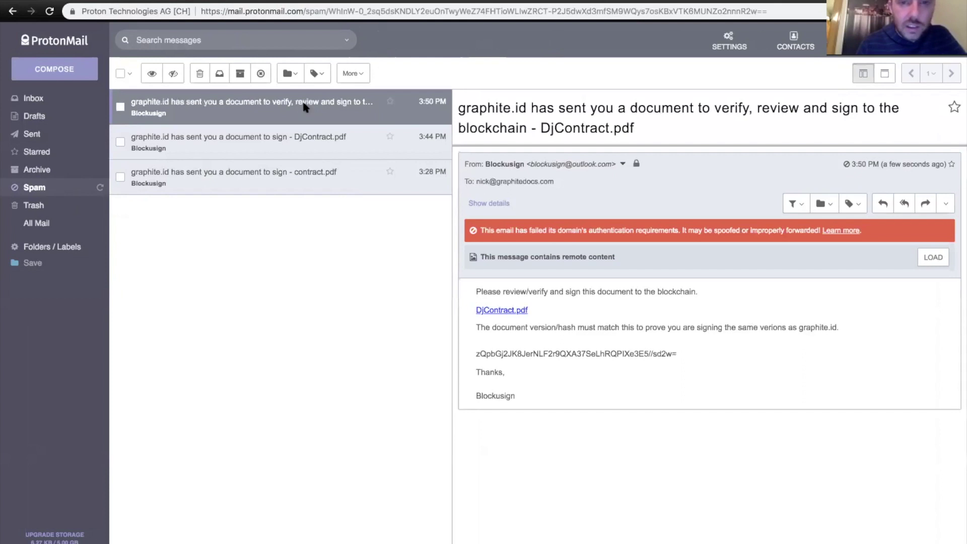
pyautogui.click(936, 258)
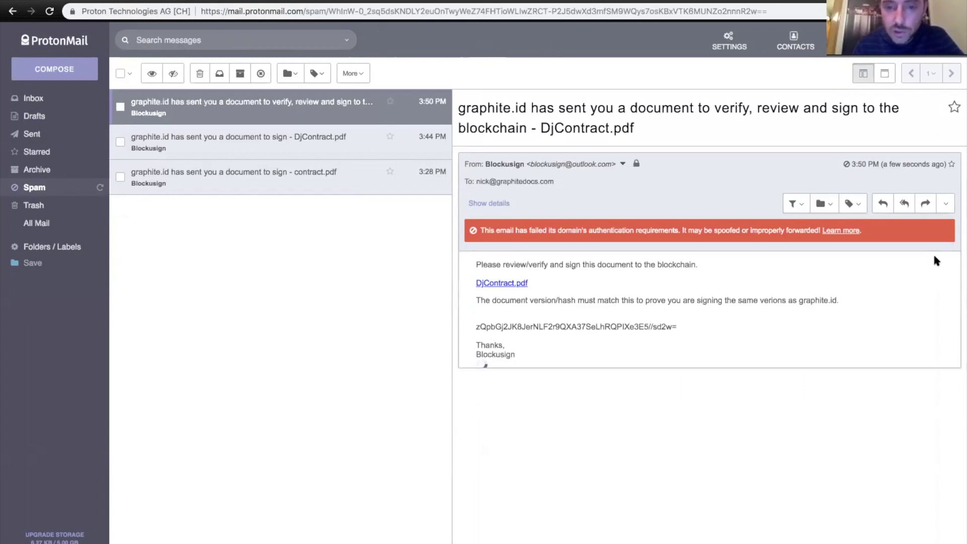
pyautogui.moveTo(535, 266); pyautogui.dragTo(585, 266)
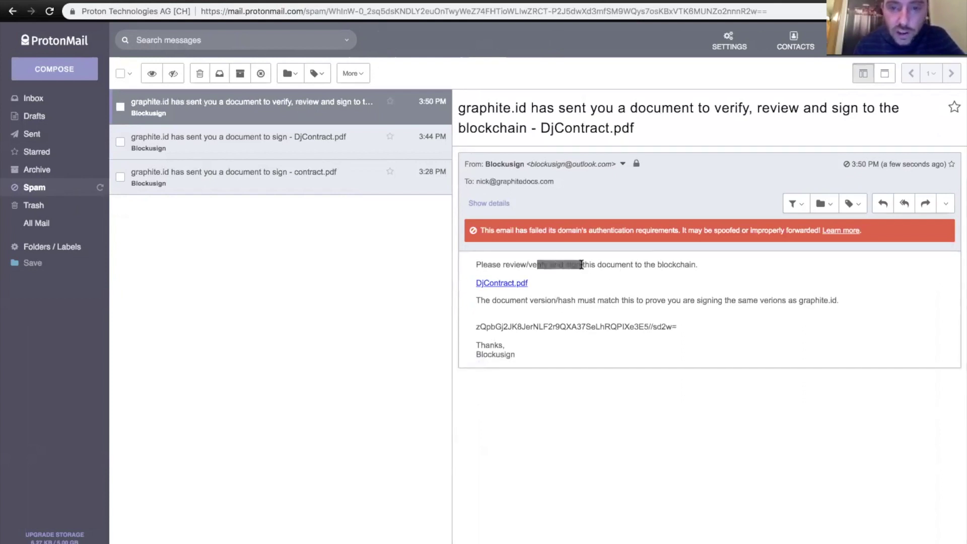
pyautogui.tripleClick(605, 266)
pyautogui.click(614, 268)
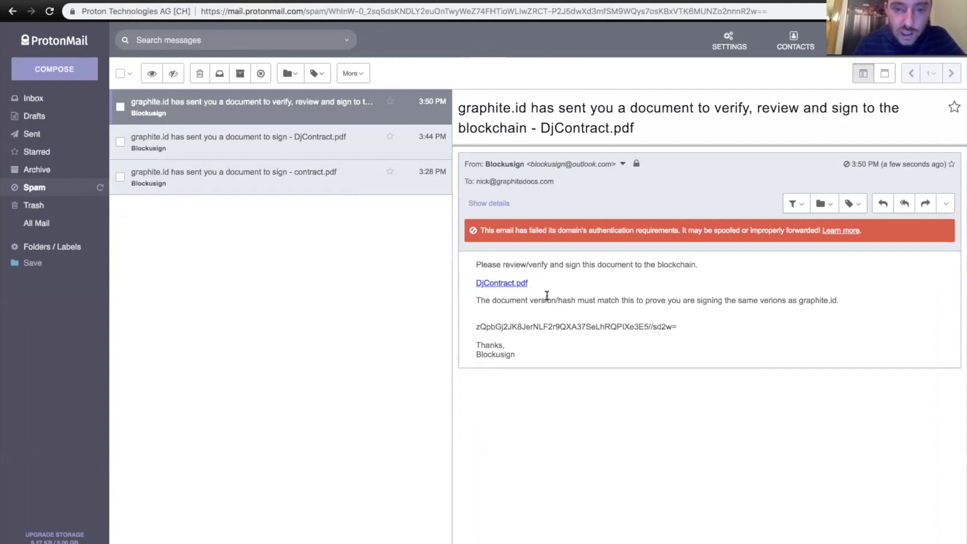
# - Select the document hash line in the e-mail body to compare it
pyautogui.moveTo(476, 327); pyautogui.dragTo(581, 325)
pyautogui.click(588, 325)
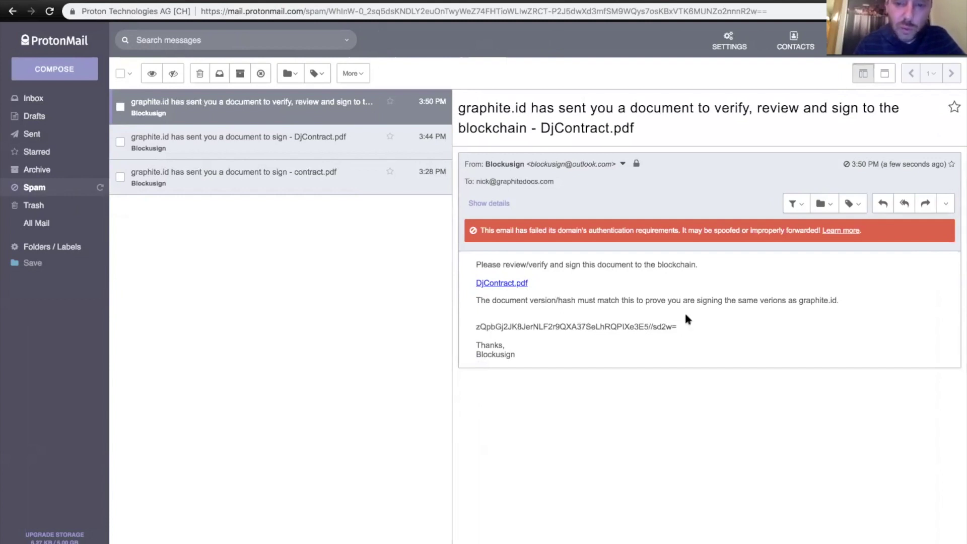
pyautogui.tripleClick(679, 322)
pyautogui.click(651, 327)
pyautogui.tripleClick(652, 327)
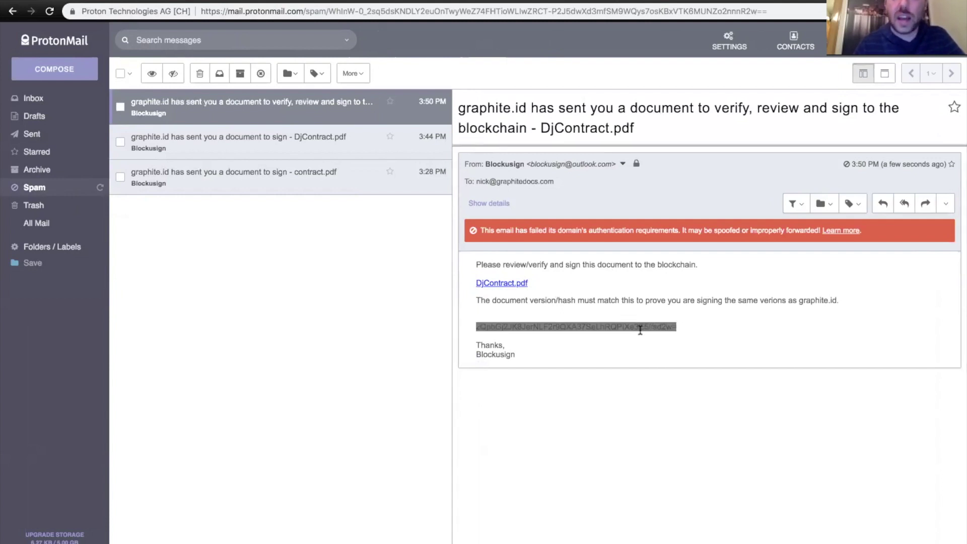
pyautogui.tripleClick(640, 329)
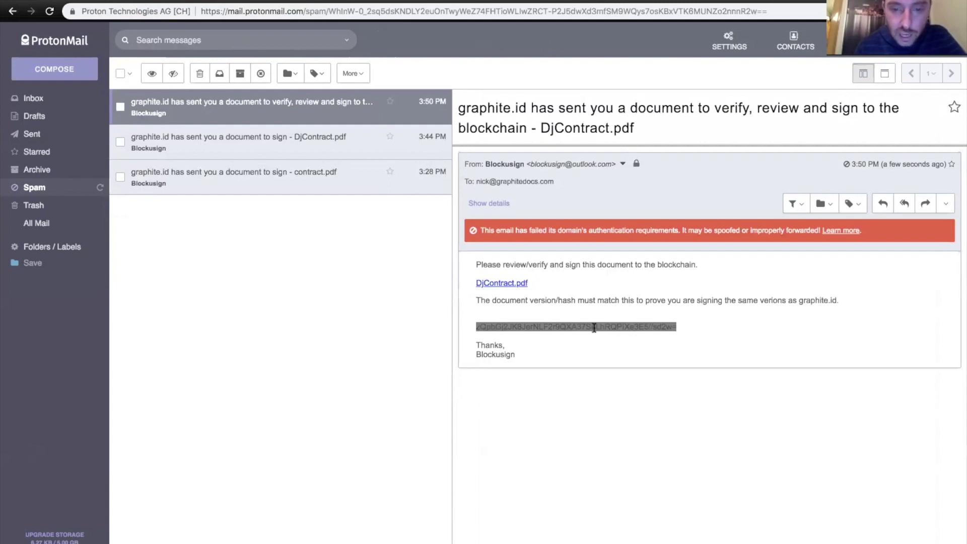
pyautogui.click(492, 332)
pyautogui.moveTo(476, 327); pyautogui.dragTo(496, 327)
pyautogui.click(525, 327)
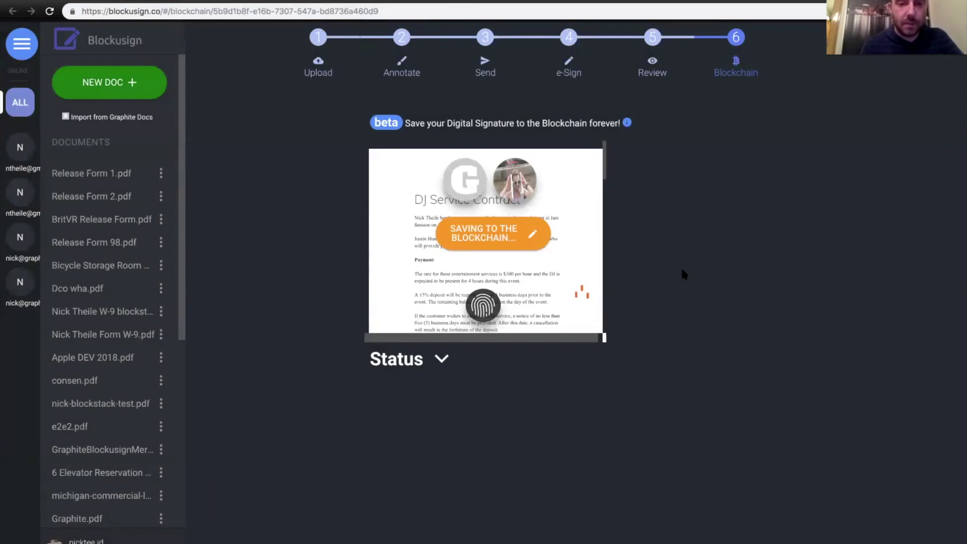
# - Show the document's Hash, Signature and Address details and inspect each value
pyautogui.click(483, 312)
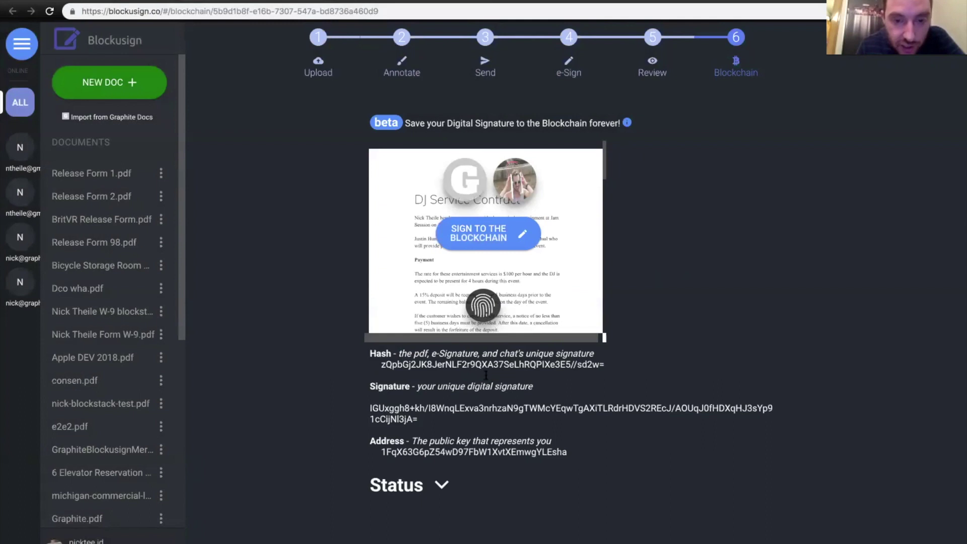
pyautogui.moveTo(379, 367); pyautogui.dragTo(477, 374)
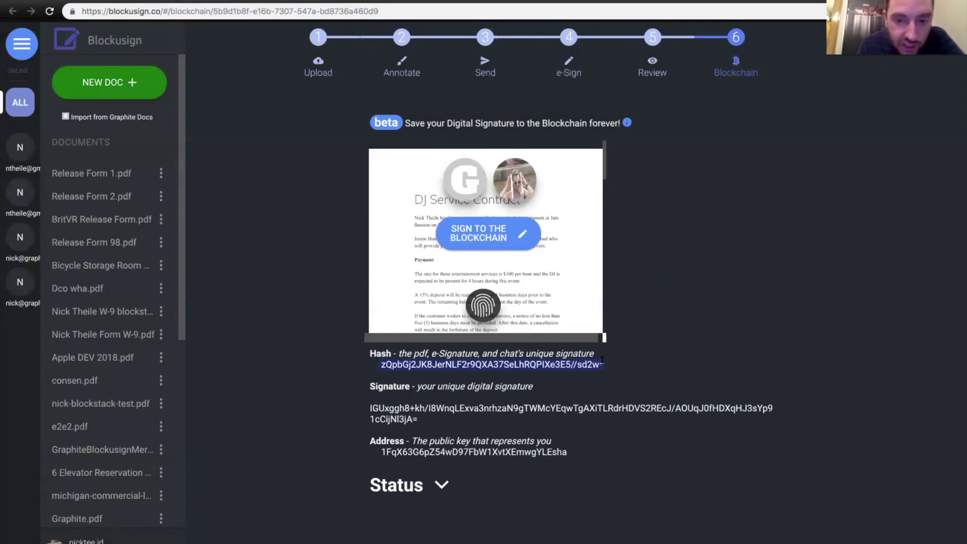
pyautogui.click(370, 412)
pyautogui.moveTo(370, 412); pyautogui.dragTo(425, 427)
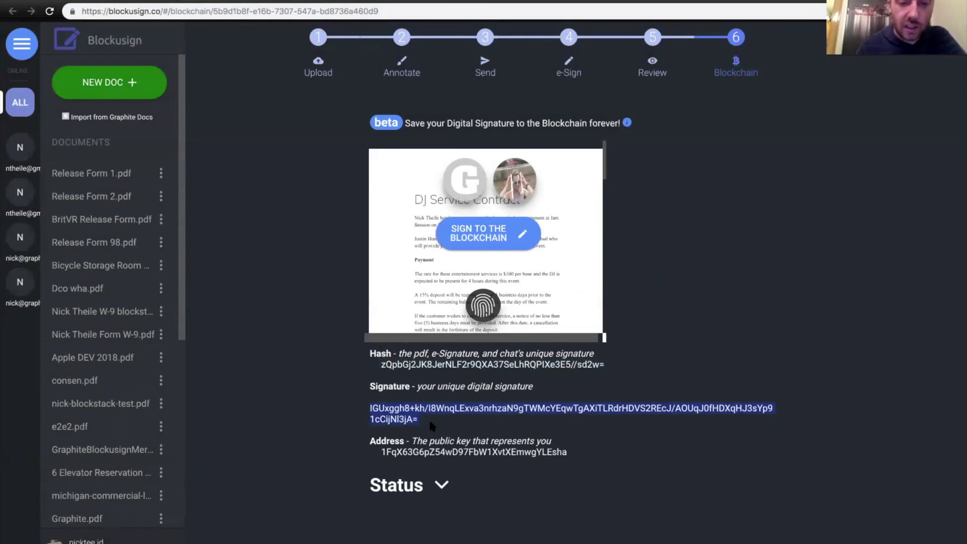
pyautogui.tripleClick(444, 451)
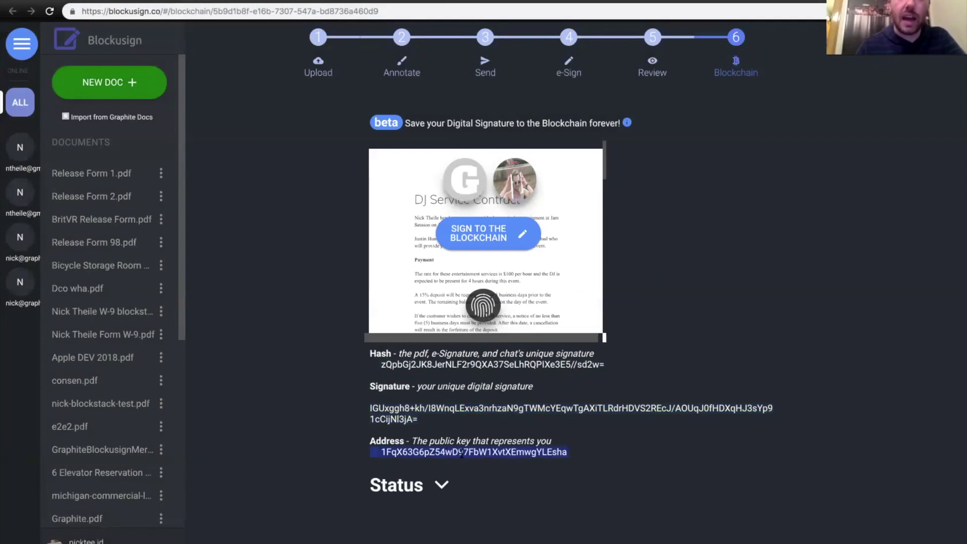
pyautogui.doubleClick(462, 452)
pyautogui.click(462, 452)
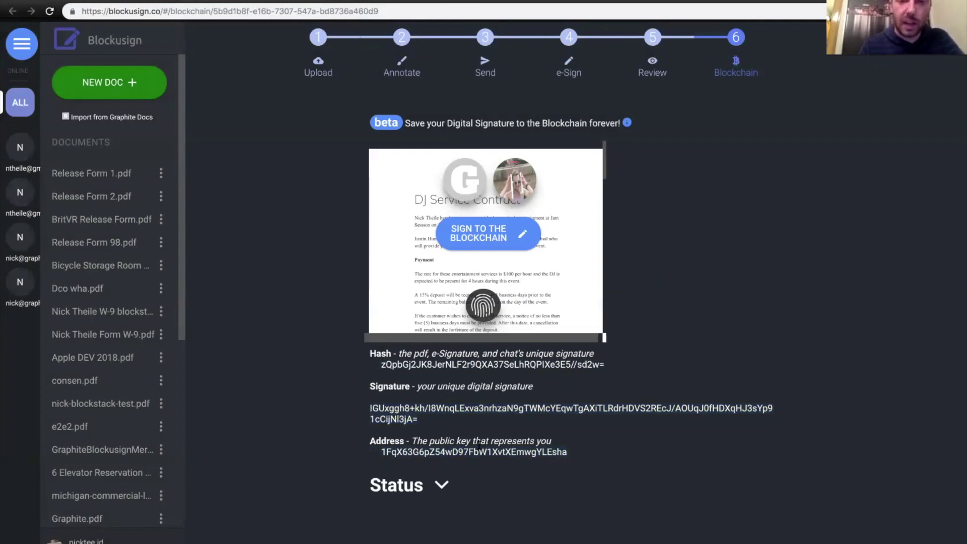
# - Hide the details and sign the contract to the blockchain, confirming the hash and skipping the e-mail
pyautogui.moveTo(519, 194)
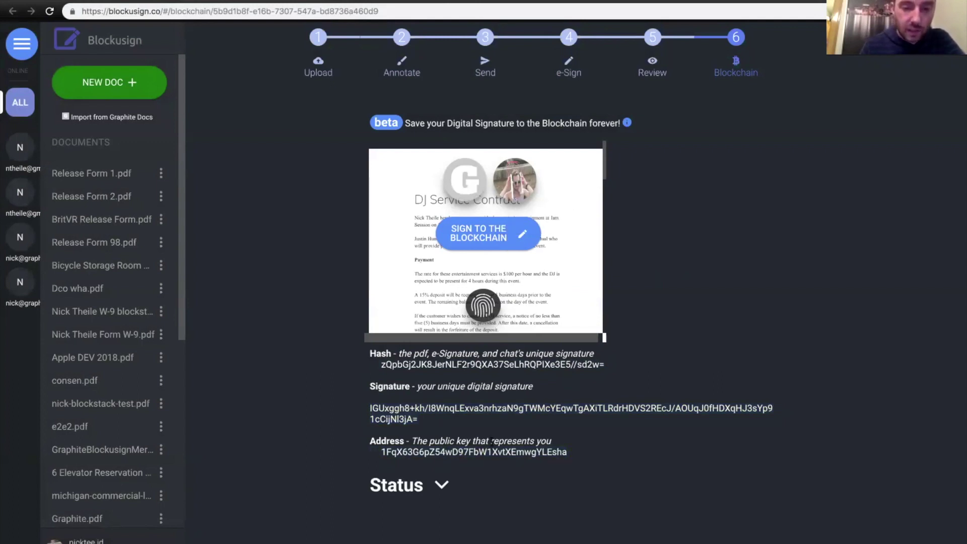
pyautogui.click(483, 305)
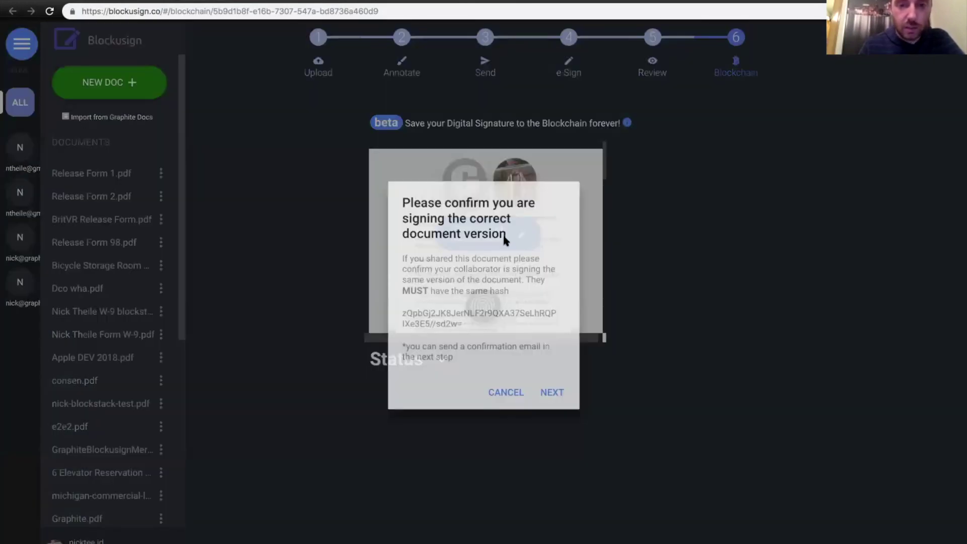
pyautogui.click(505, 238)
pyautogui.click(552, 391)
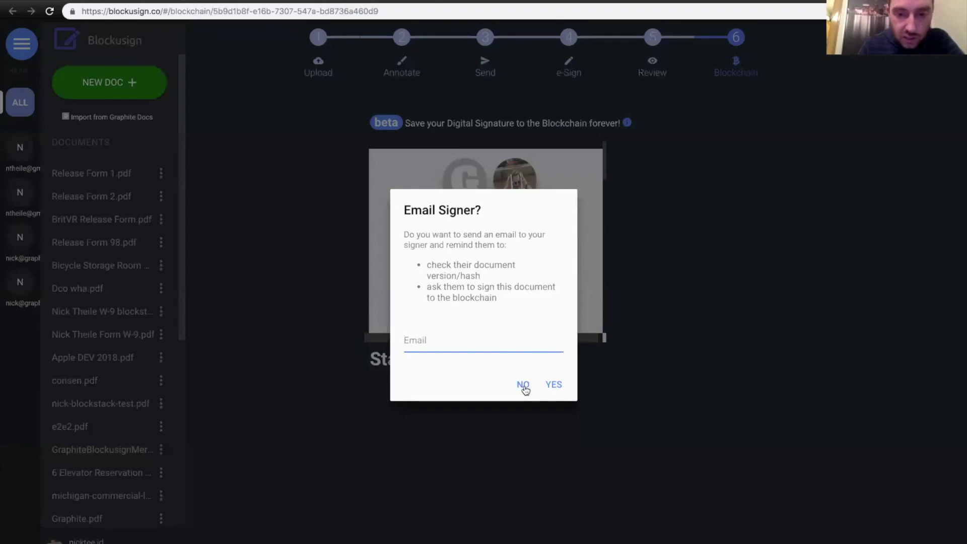
pyautogui.click(522, 384)
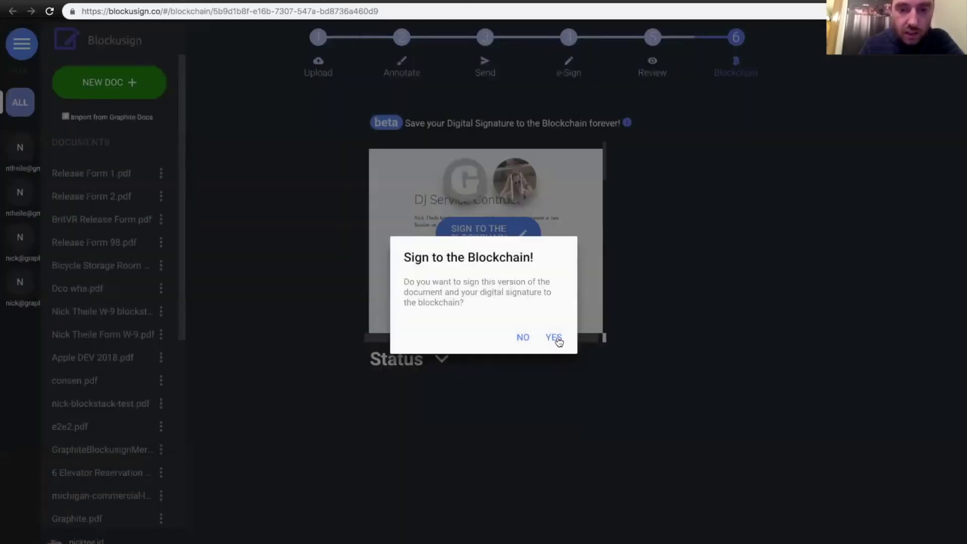
pyautogui.click(554, 338)
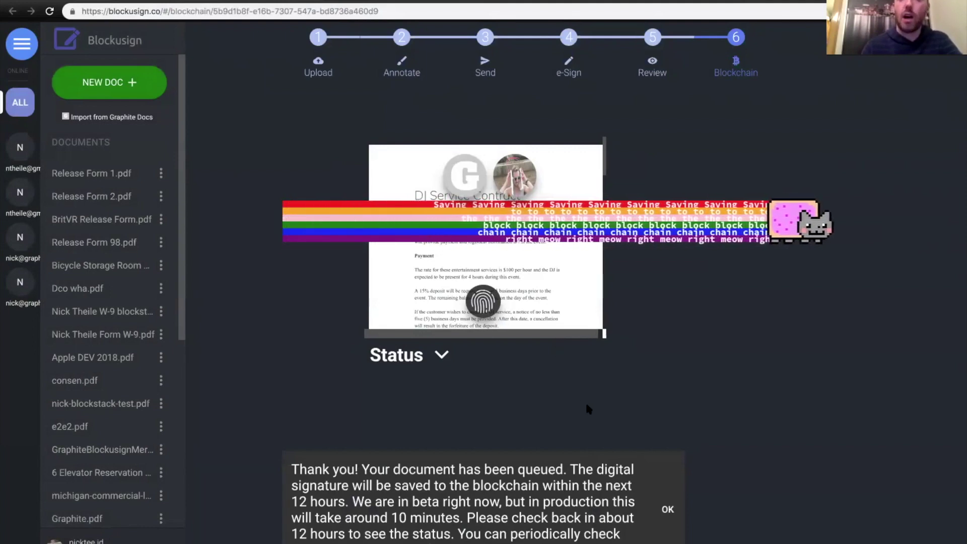
pyautogui.click(668, 510)
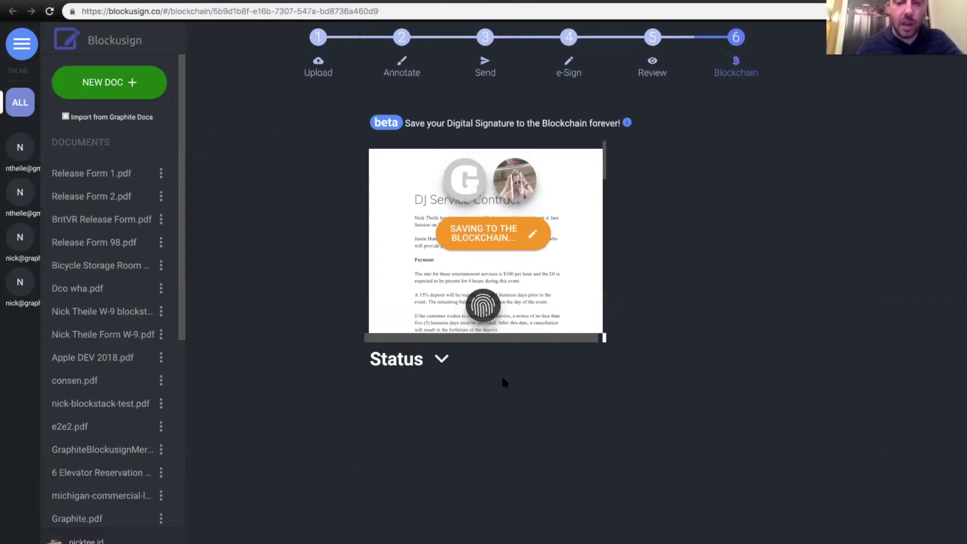
pyautogui.click(441, 362)
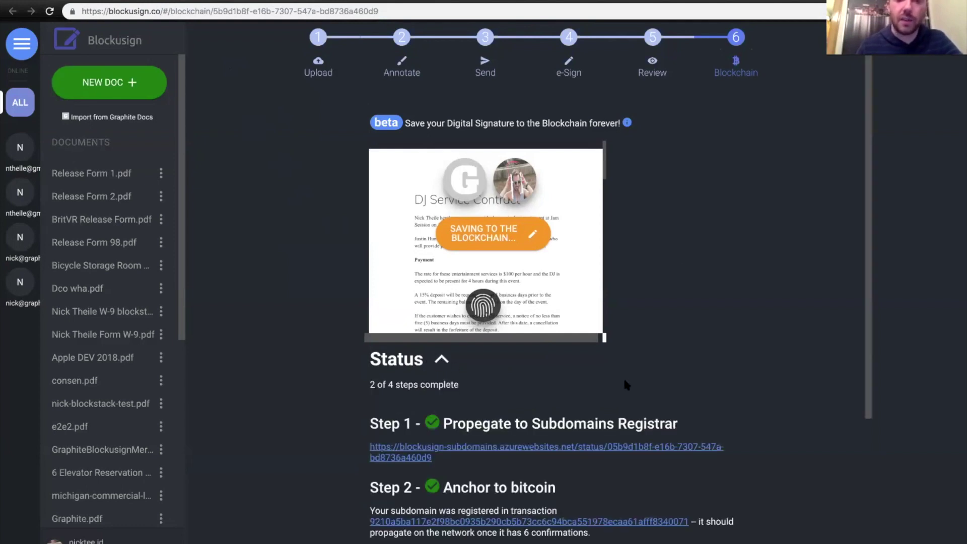
pyautogui.scroll(-2, 651, 370)
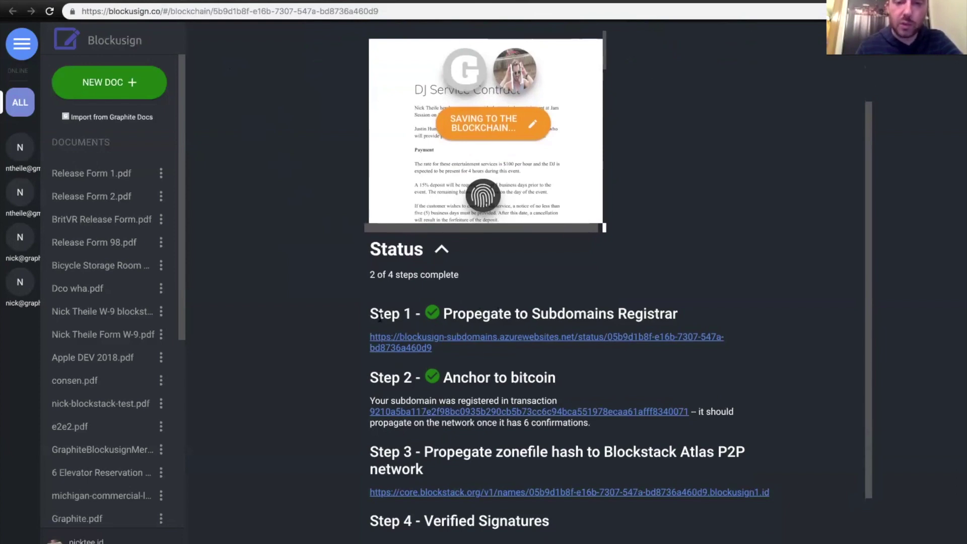
pyautogui.moveTo(380, 316); pyautogui.dragTo(621, 313)
pyautogui.tripleClick(621, 314)
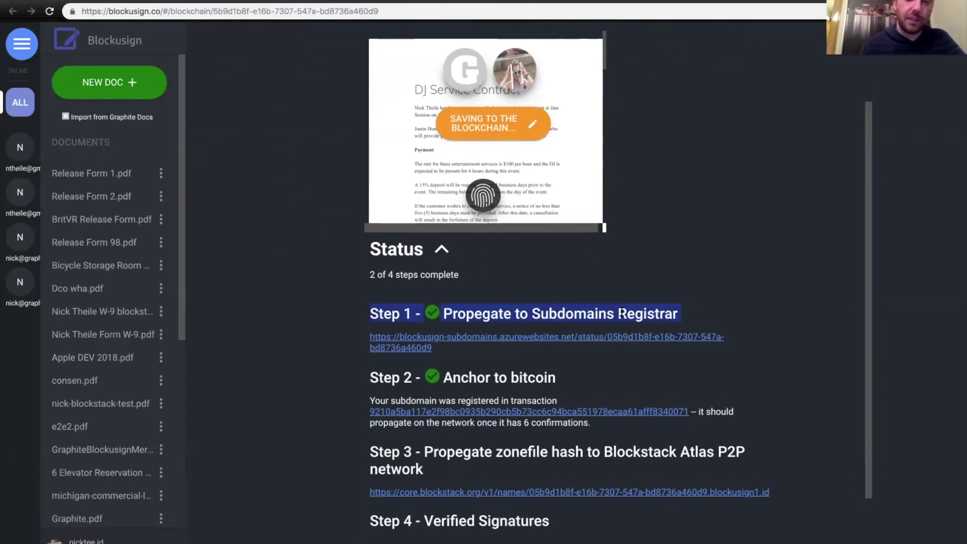
pyautogui.click(607, 327)
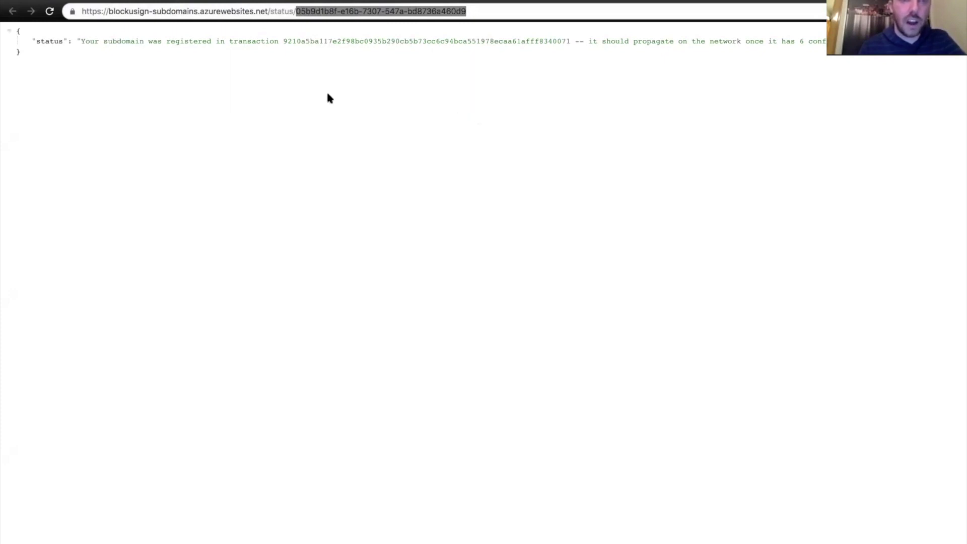
pyautogui.press('super+w')
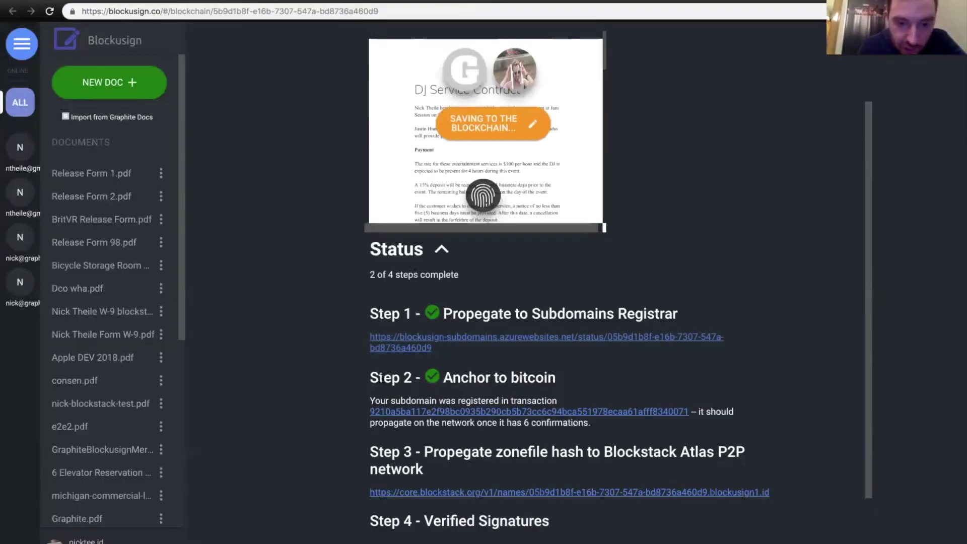
# - Review the Step 2 Anchor to bitcoin note and open the subdomain's registration transaction link
pyautogui.moveTo(372, 378); pyautogui.dragTo(537, 376)
pyautogui.tripleClick(529, 376)
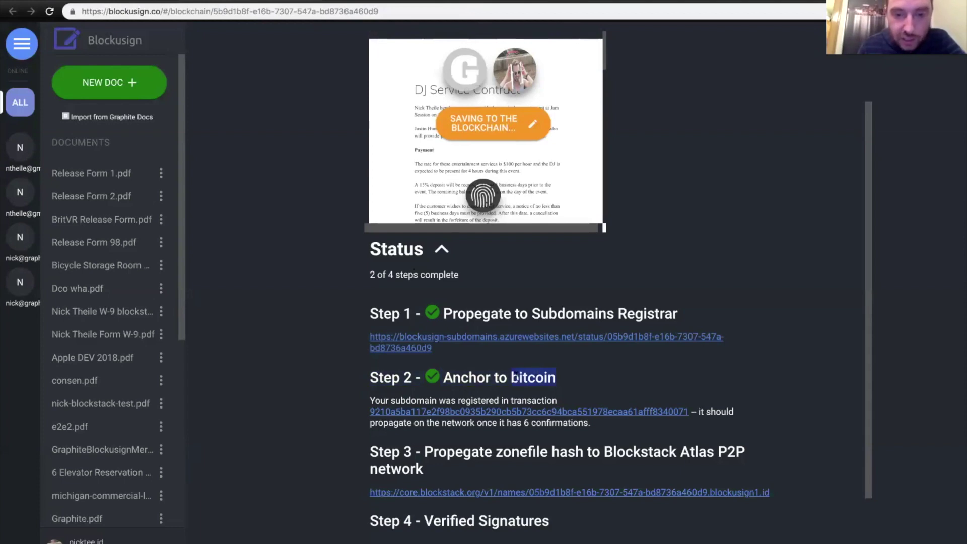
pyautogui.tripleClick(528, 377)
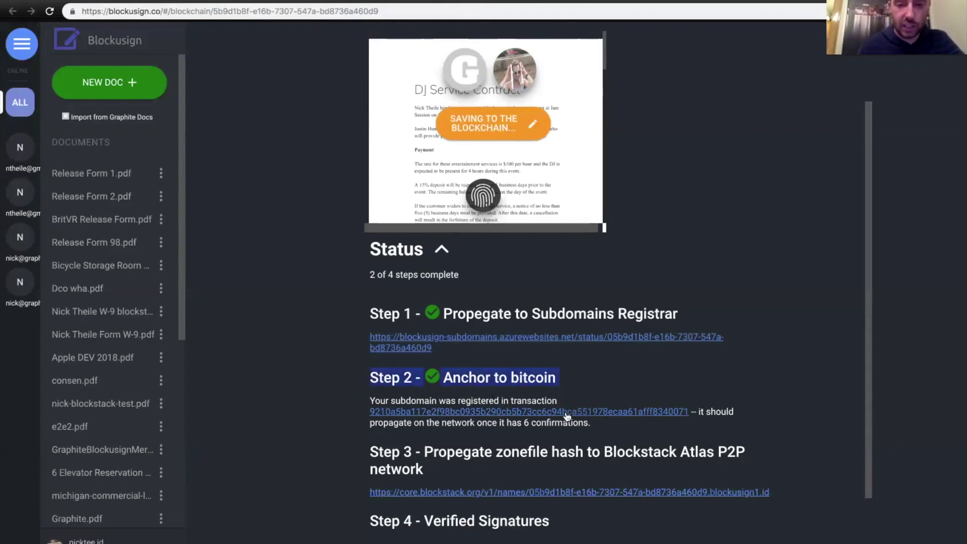
pyautogui.moveTo(697, 412); pyautogui.dragTo(651, 432)
pyautogui.click(636, 432)
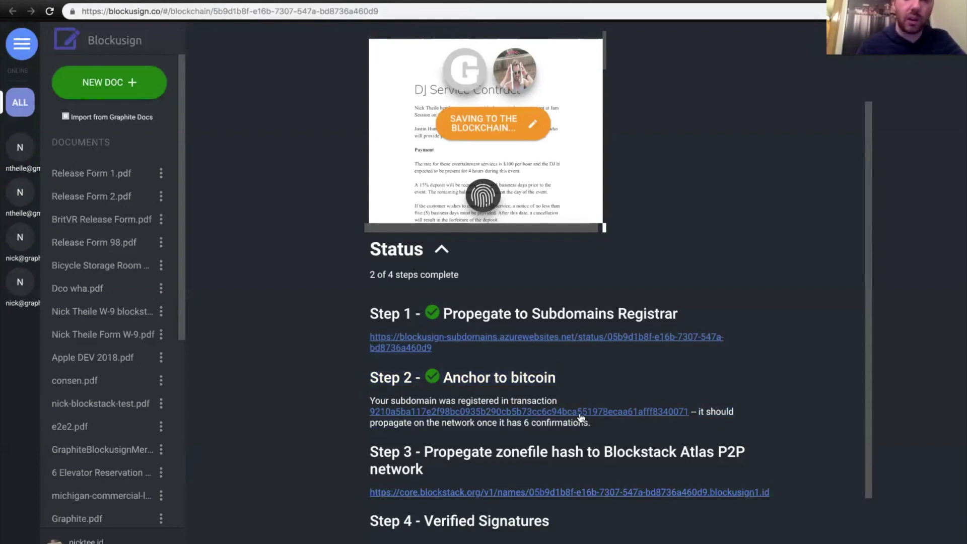
pyautogui.click(577, 414)
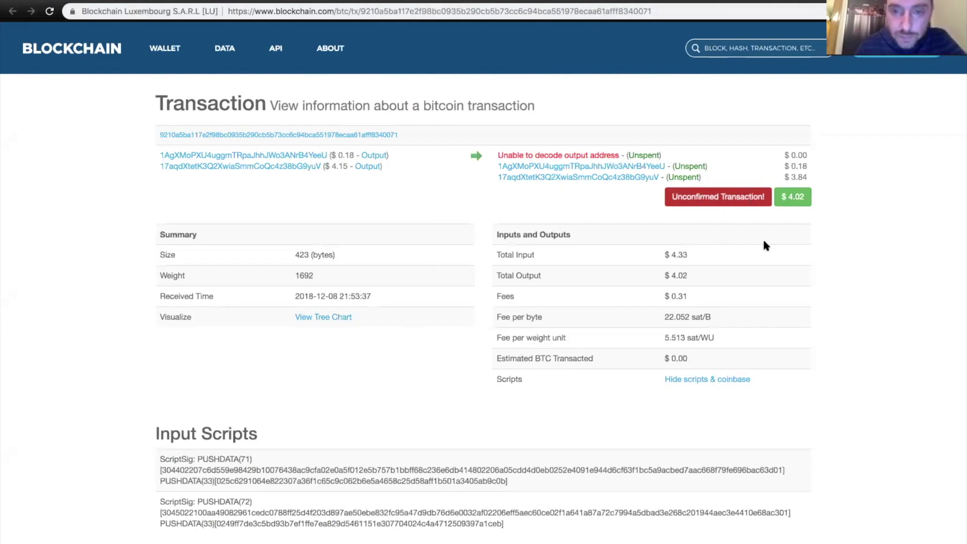
# - Check the OP_RETURN data hash in the transaction's output scripts, then return to the Blockusign tab
pyautogui.scroll(-4, 764, 242)
pyautogui.scroll(-3, 765, 243)
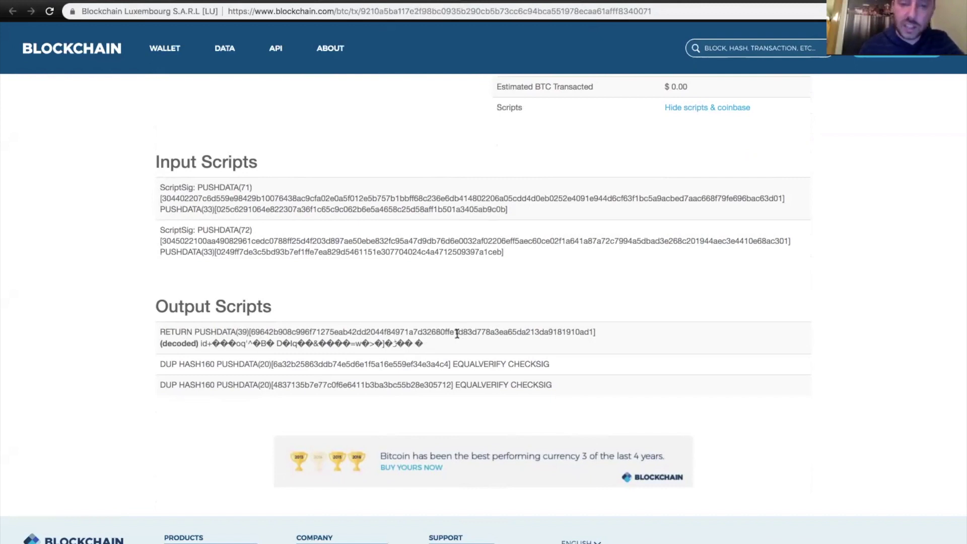
pyautogui.moveTo(432, 334); pyautogui.dragTo(593, 332)
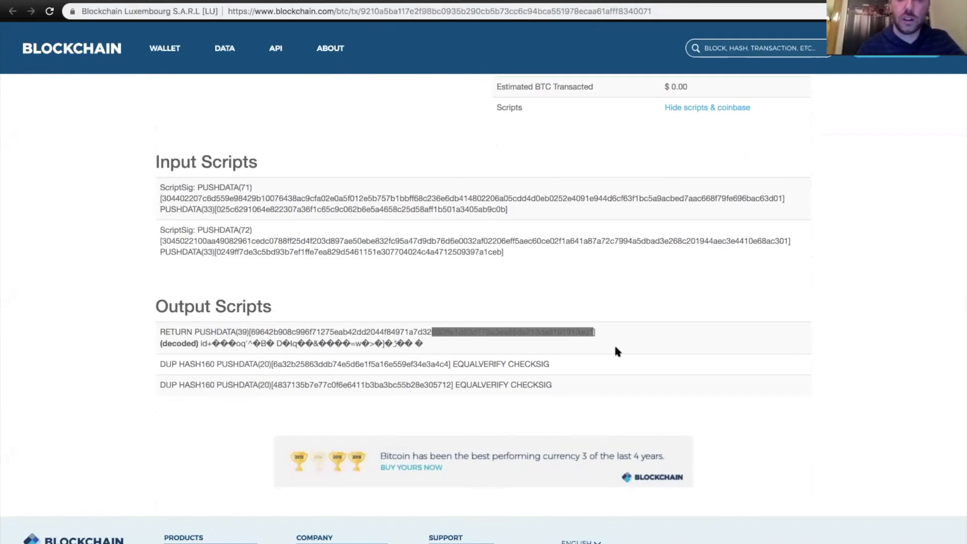
pyautogui.scroll(5, 485, 108)
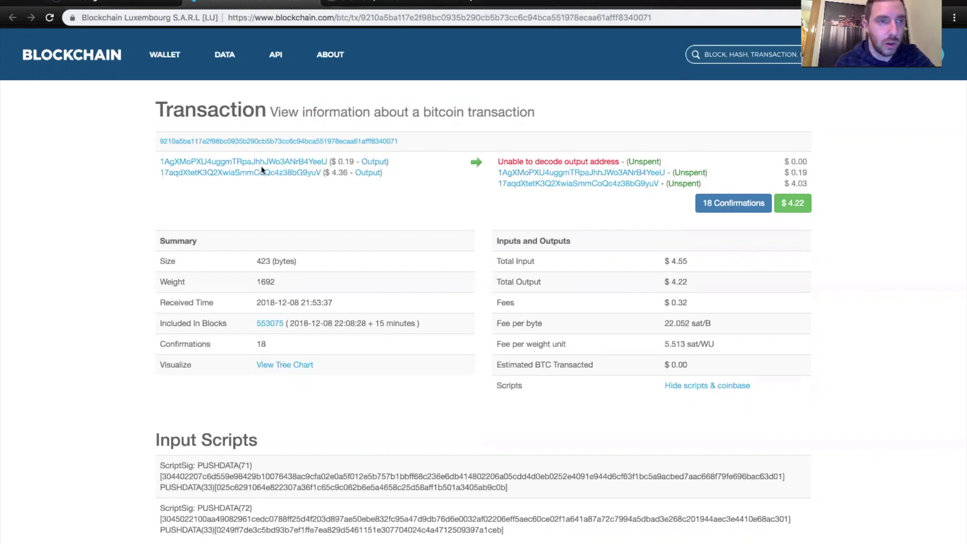
pyautogui.click(144, 3)
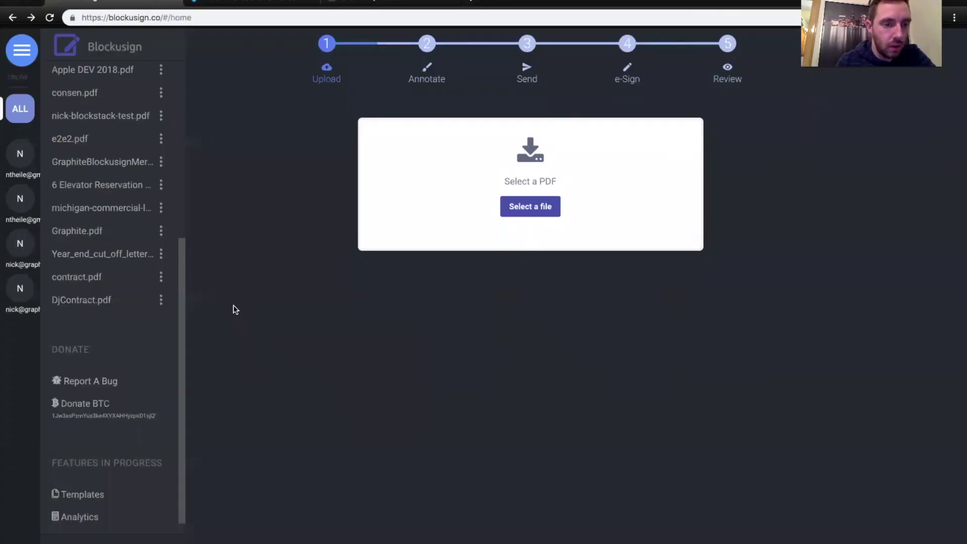
# - Open DjContract.pdf's Verify on Blockchain page and expand Status, showing 4 of 4 steps complete
pyautogui.click(161, 300)
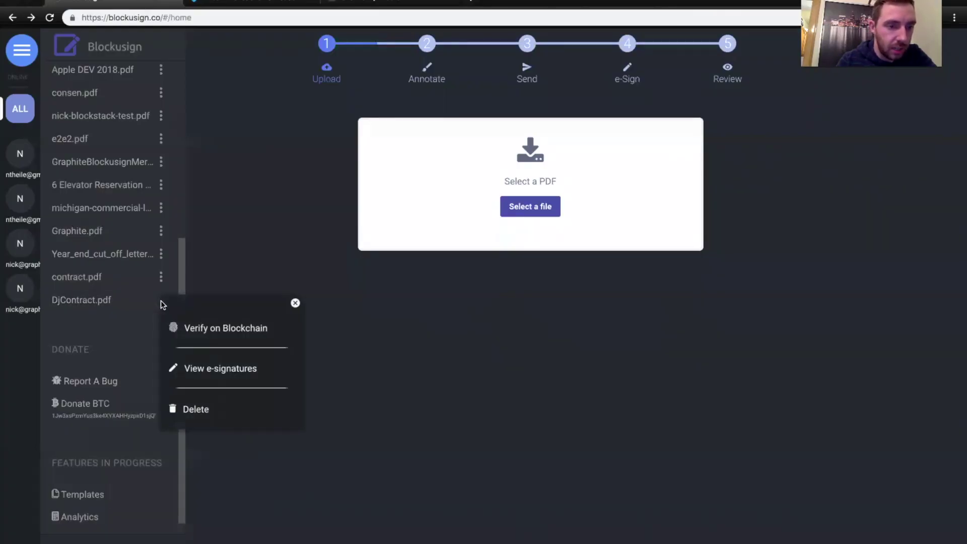
pyautogui.click(225, 328)
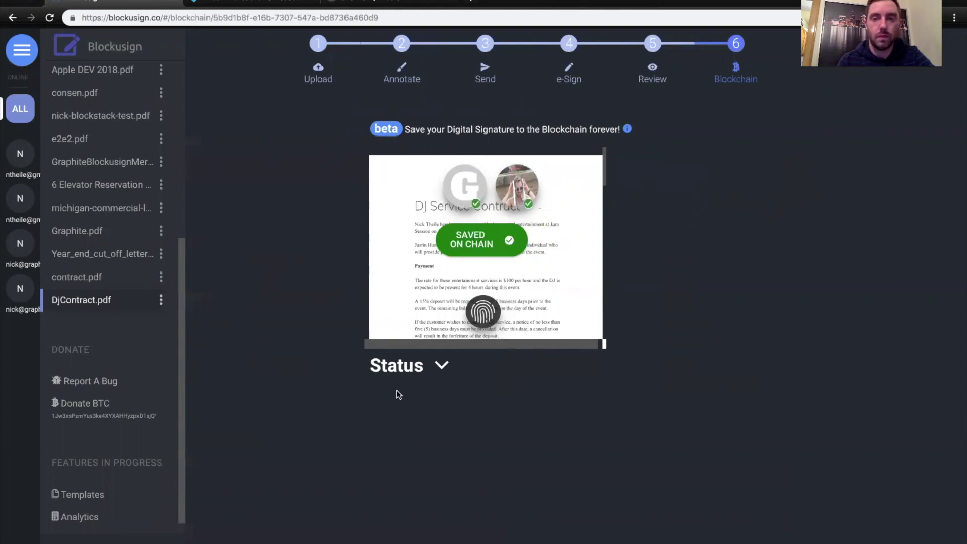
pyautogui.click(422, 372)
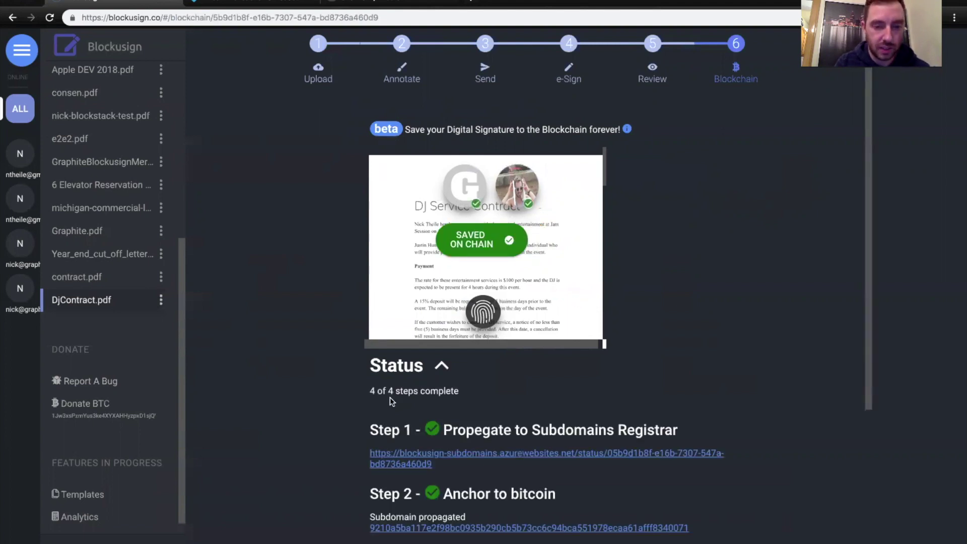
pyautogui.moveTo(372, 394); pyautogui.dragTo(371, 392)
# - Highlight the Step 3 zonefile propagation heading
pyautogui.scroll(-3, 531, 385)
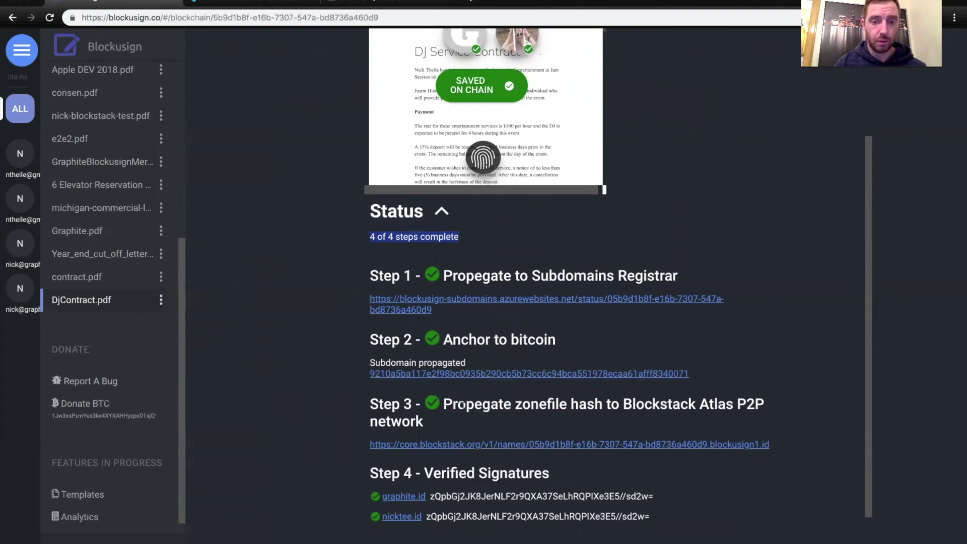
pyautogui.moveTo(444, 405); pyautogui.dragTo(467, 413)
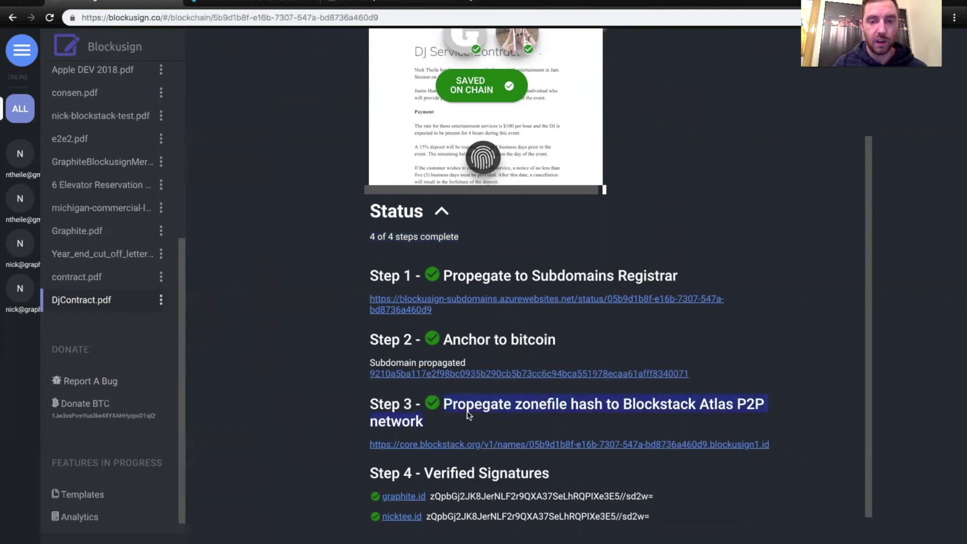
pyautogui.tripleClick(504, 416)
pyautogui.click(512, 423)
pyautogui.scroll(-1, 526, 463)
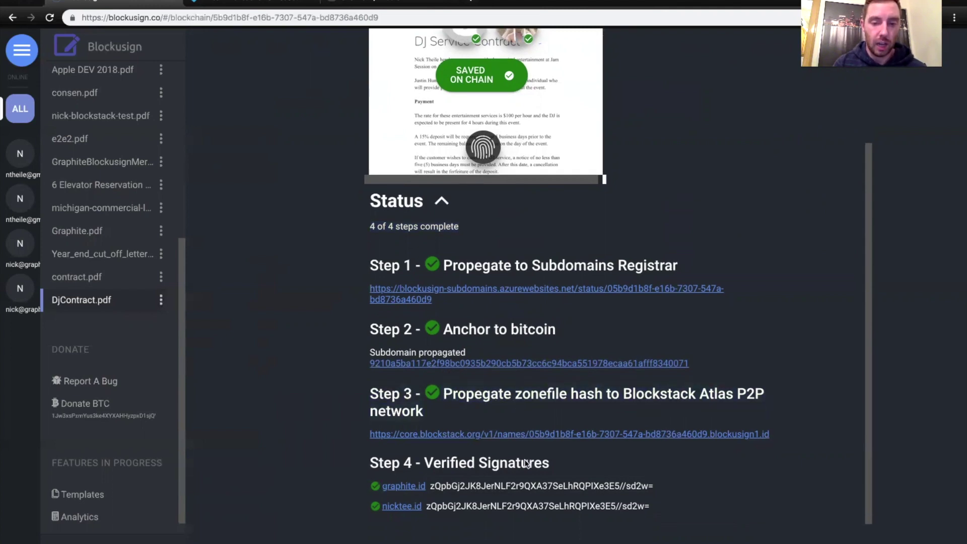
pyautogui.scroll(-1, 527, 463)
# - Select the Step 4 Verified Signatures heading and both signers' signature strings, then collapse Status
pyautogui.tripleClick(508, 431)
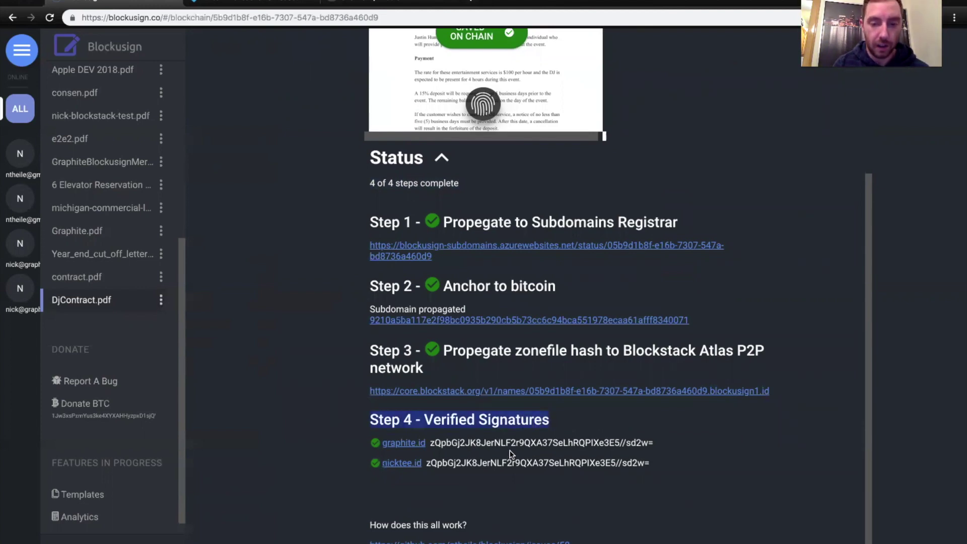
pyautogui.doubleClick(499, 463)
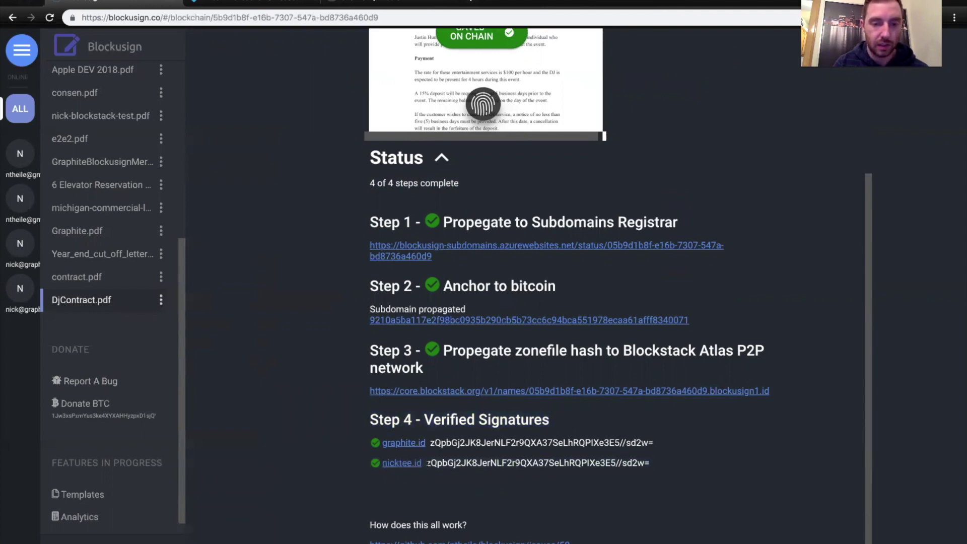
pyautogui.moveTo(607, 463); pyautogui.dragTo(650, 466)
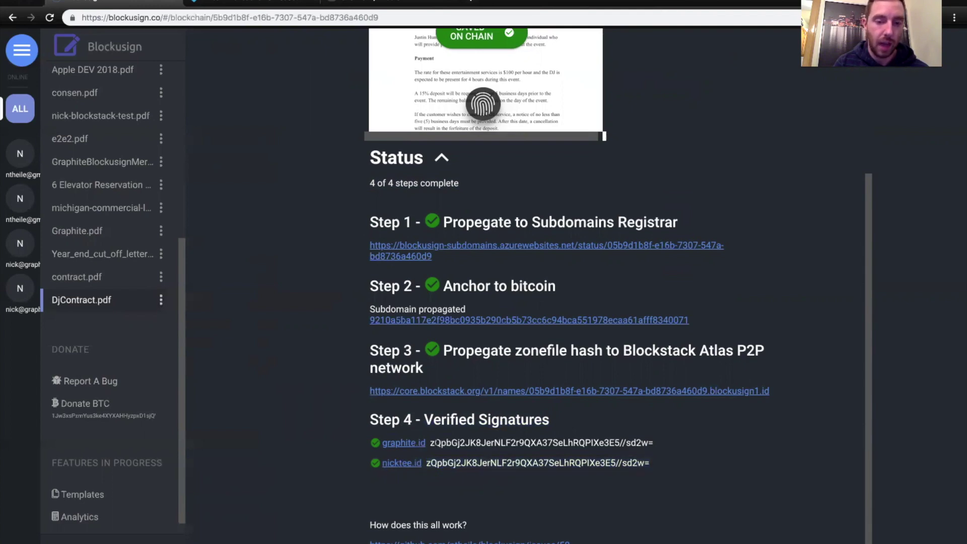
pyautogui.moveTo(431, 442); pyautogui.dragTo(655, 446)
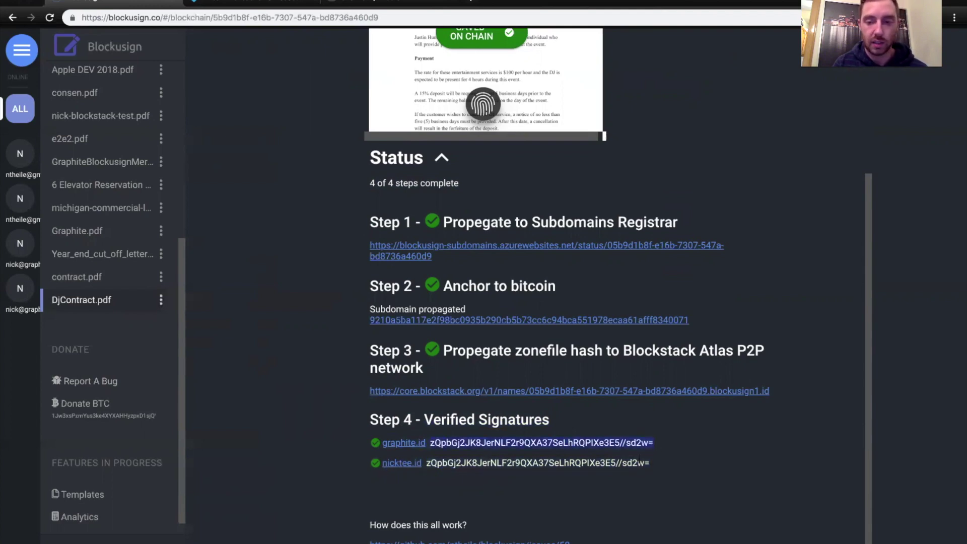
pyautogui.scroll(-1, 576, 458)
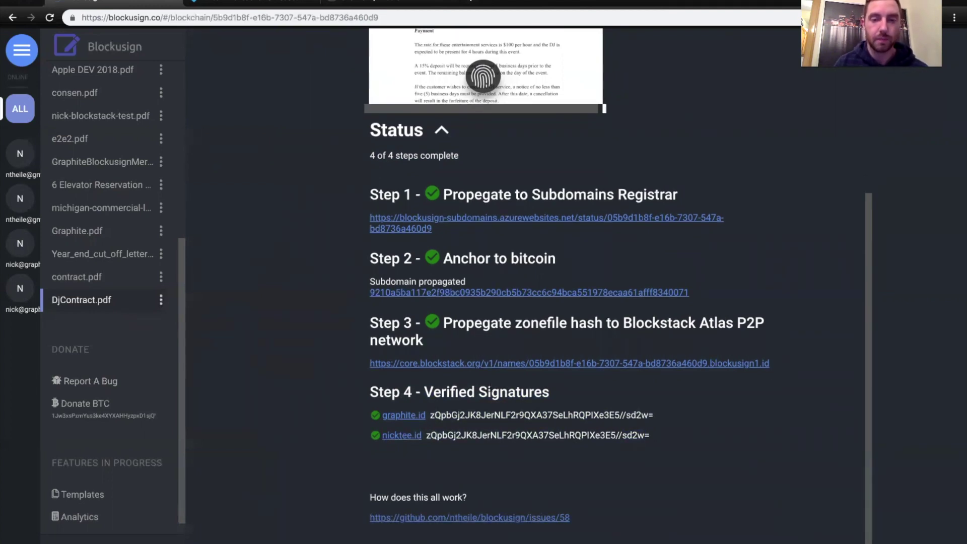
pyautogui.click(441, 132)
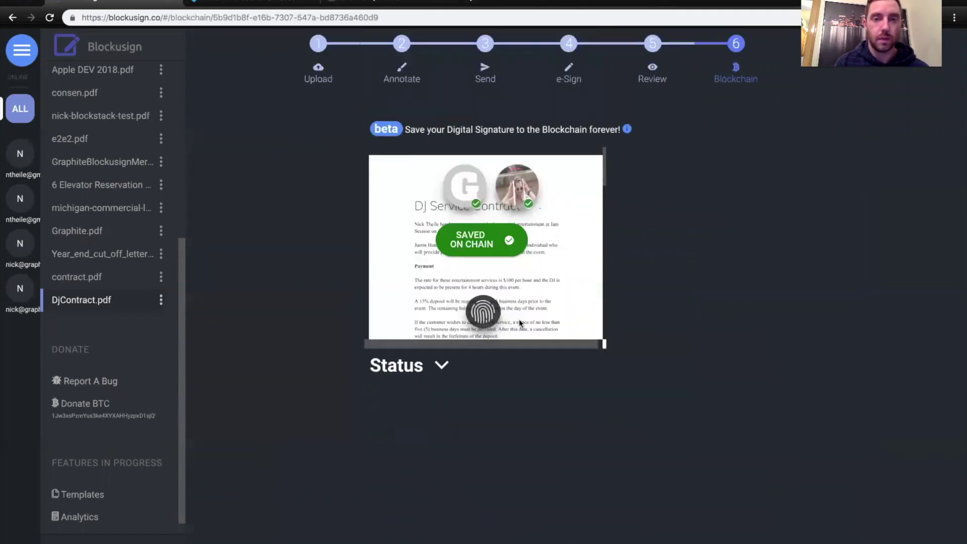
# - Open the second signer's digital signature record and look over its zonefile_hash value
pyautogui.moveTo(524, 193)
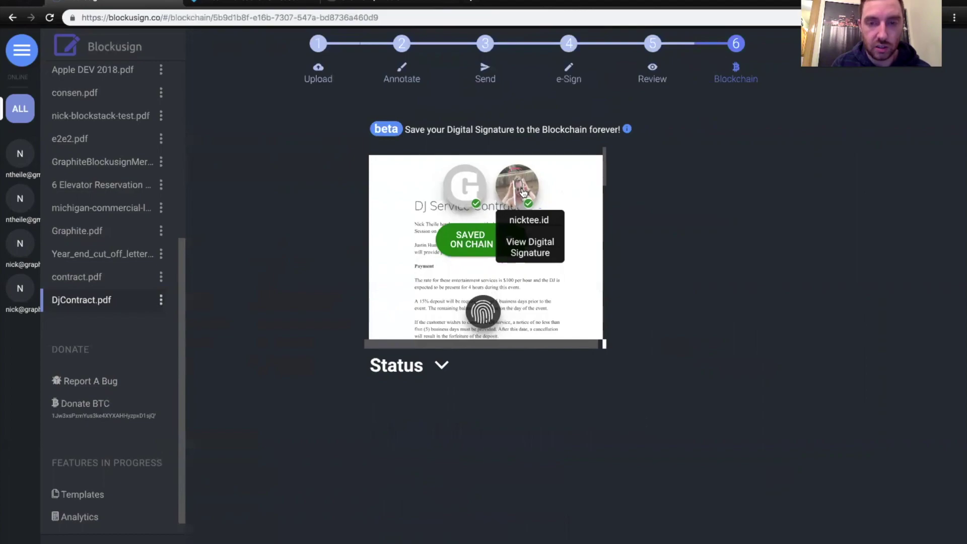
pyautogui.click(522, 192)
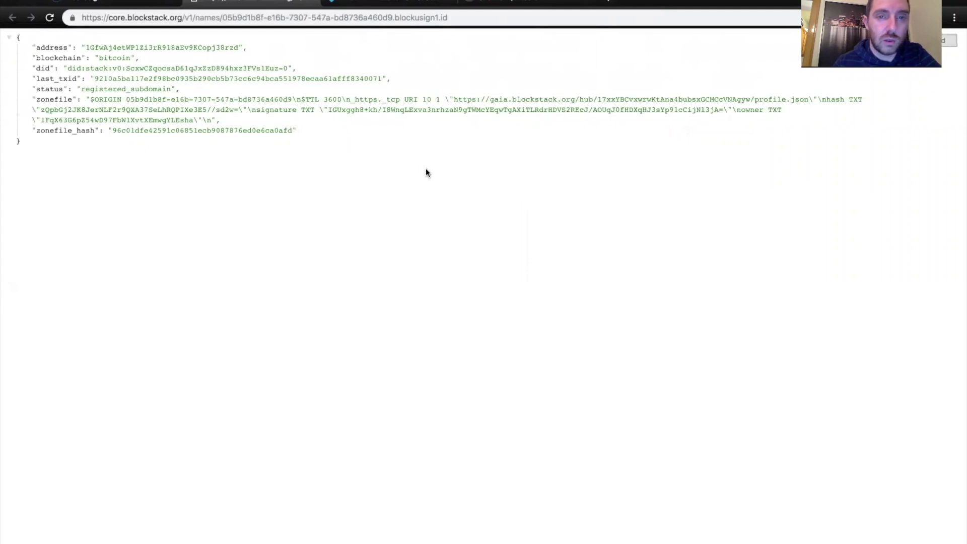
pyautogui.doubleClick(239, 129)
pyautogui.click(279, 170)
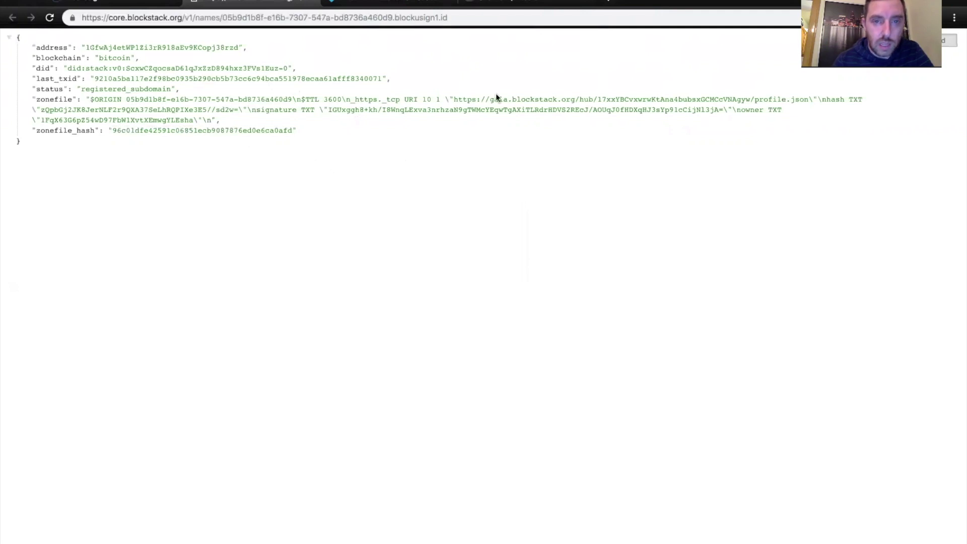
# - Copy the Gaia profile.json URL from the zonefile and paste it into a new tab
pyautogui.moveTo(453, 100); pyautogui.dragTo(808, 100)
pyautogui.hotkey('ctrl', 'c')
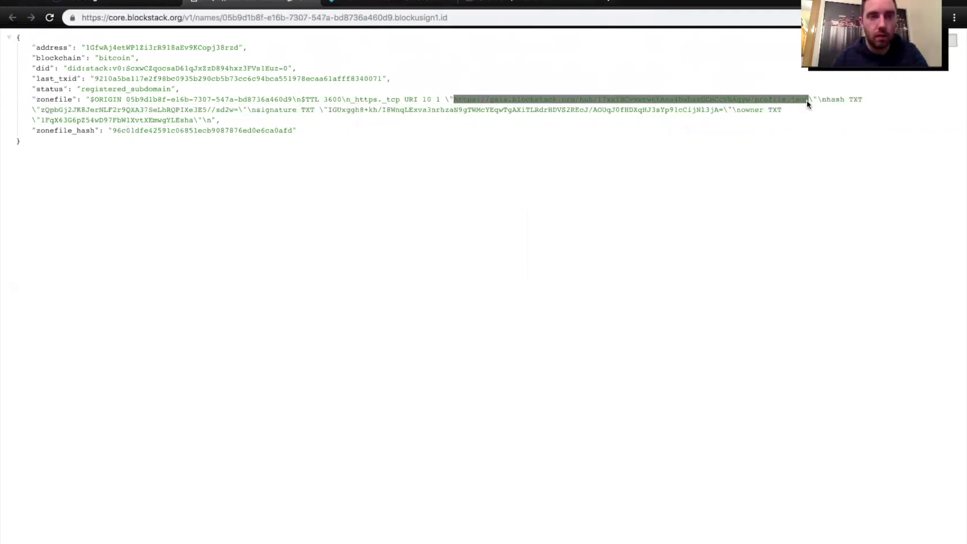
pyautogui.hotkey('ctrl', 't')
pyautogui.hotkey('ctrl', 'v')
pyautogui.press('Return')
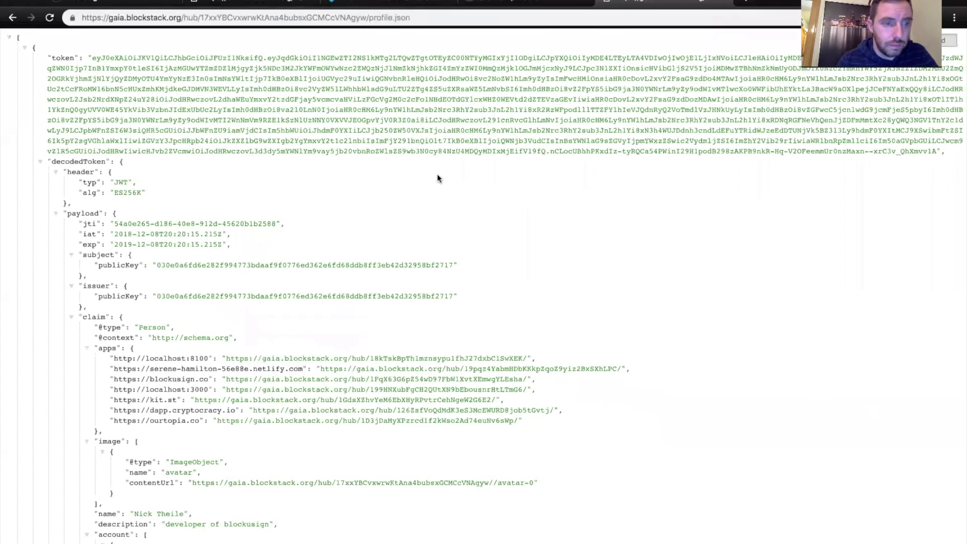
pyautogui.scroll(-3, 95, 190)
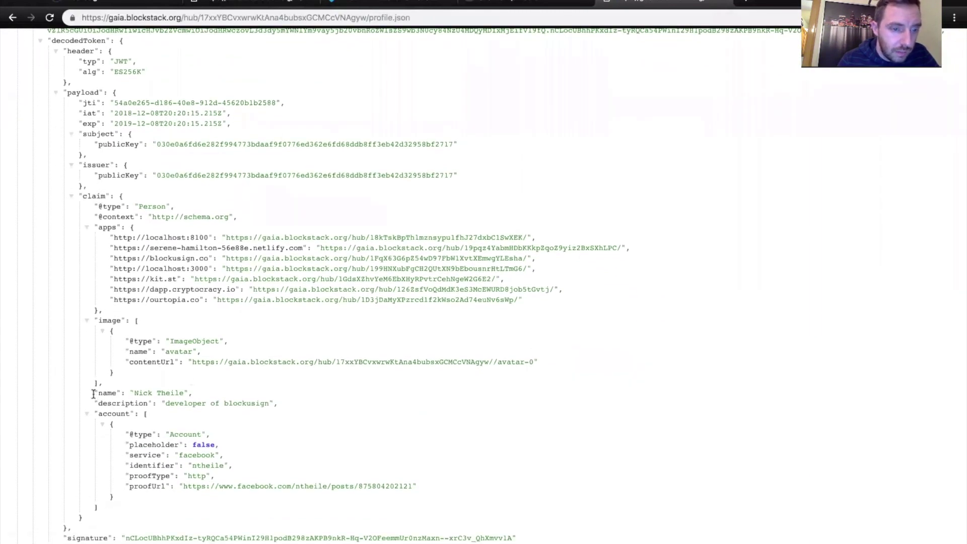
pyautogui.moveTo(93, 393); pyautogui.dragTo(298, 403)
pyautogui.click(157, 399)
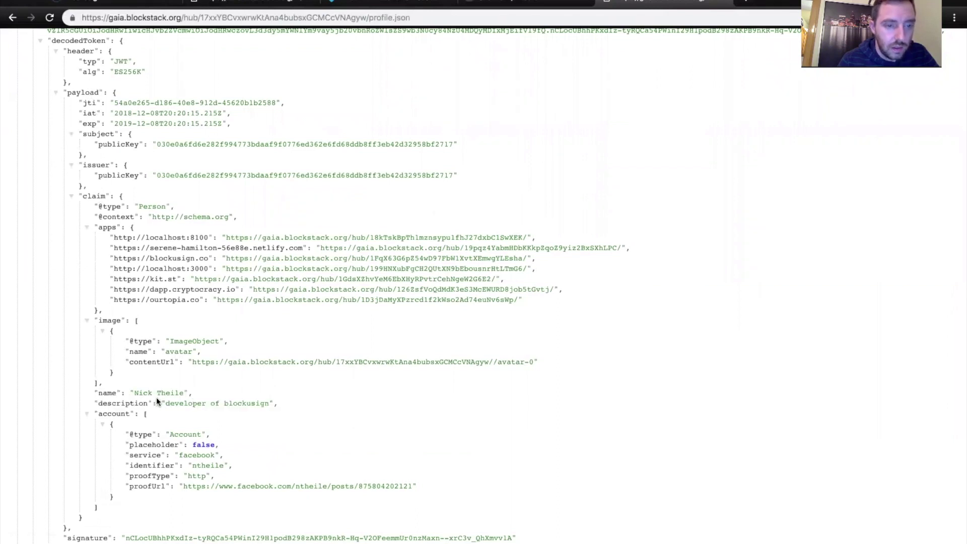
pyautogui.tripleClick(144, 393)
pyautogui.click(198, 395)
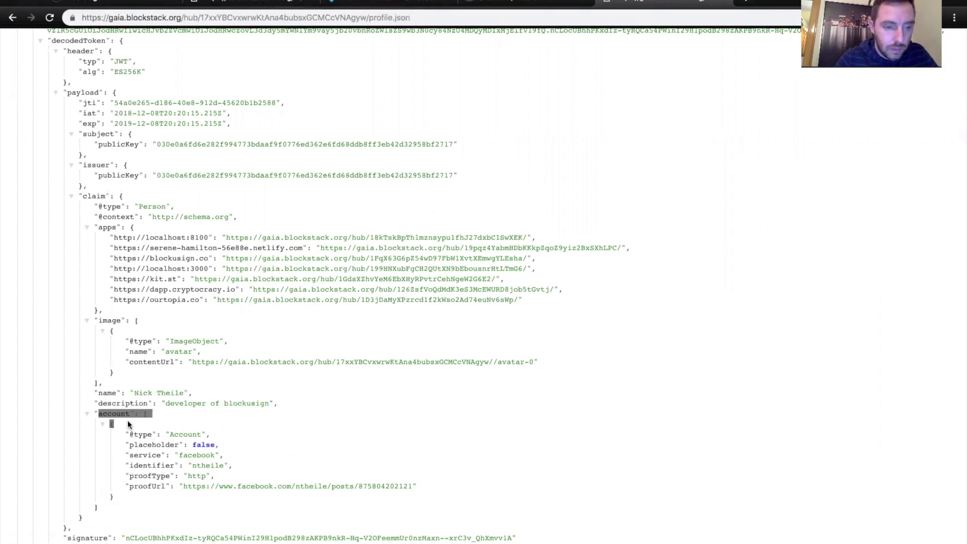
pyautogui.click(237, 486)
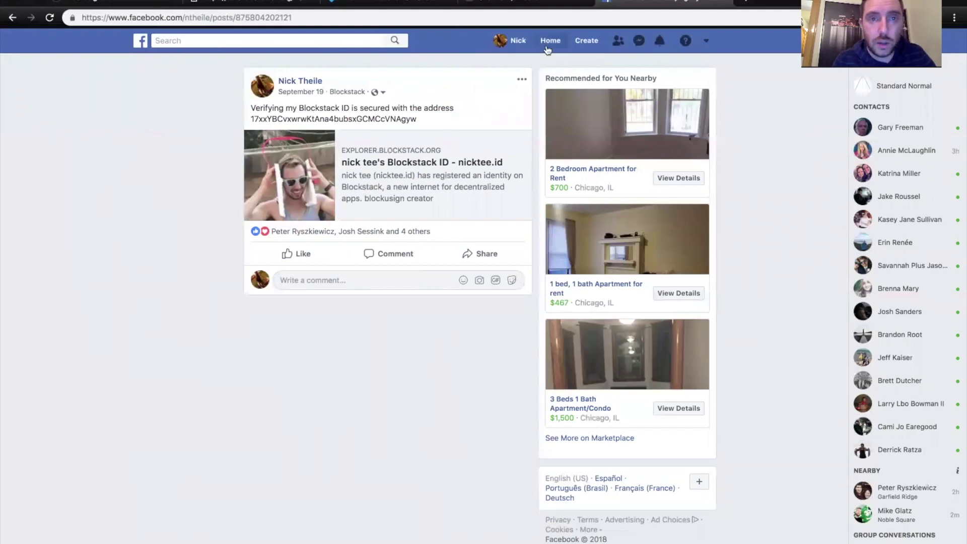
# - Go back to the Blockstack Core API record for the signer's subdomain
pyautogui.click(262, 3)
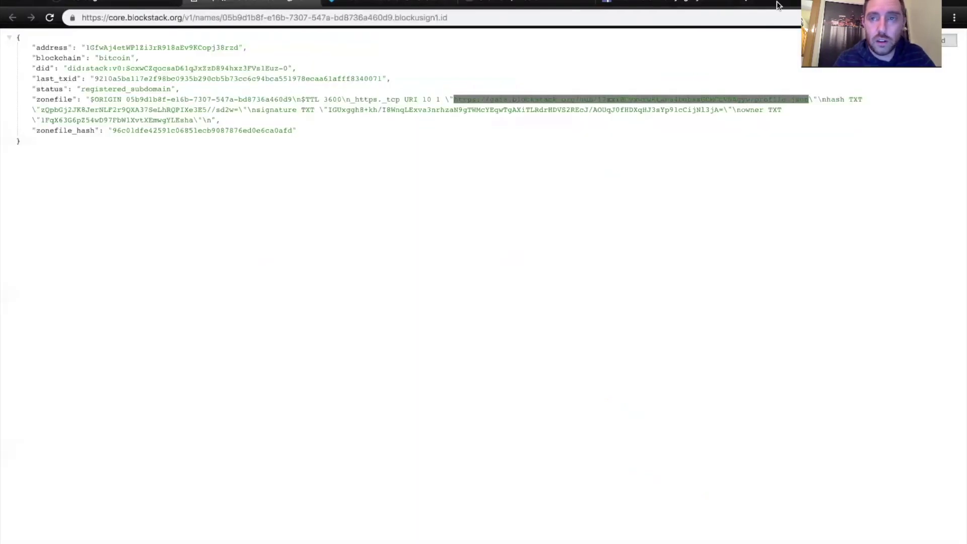
# - Close the Facebook post, highlight the zone file's hash value, and move to Bitcore's Message docs
pyautogui.click(721, 3)
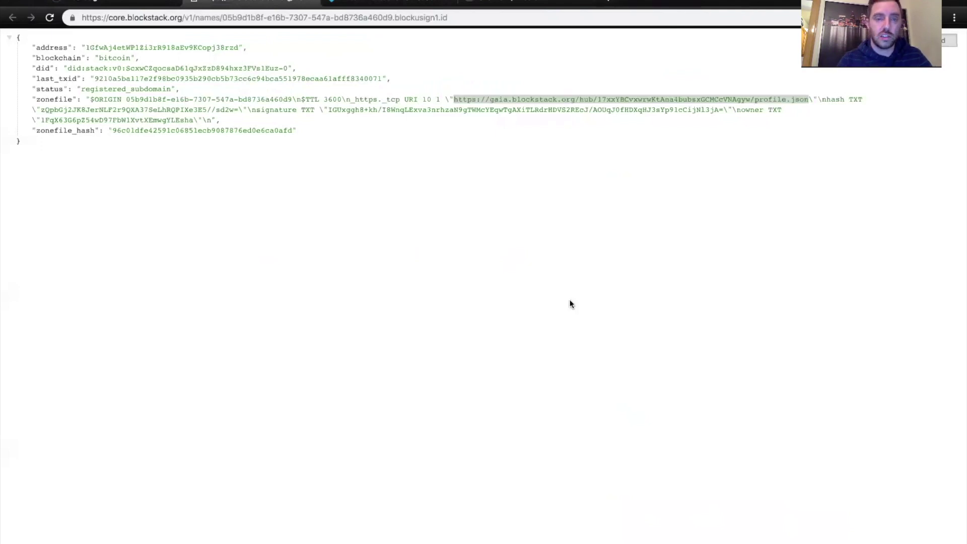
pyautogui.click(509, 243)
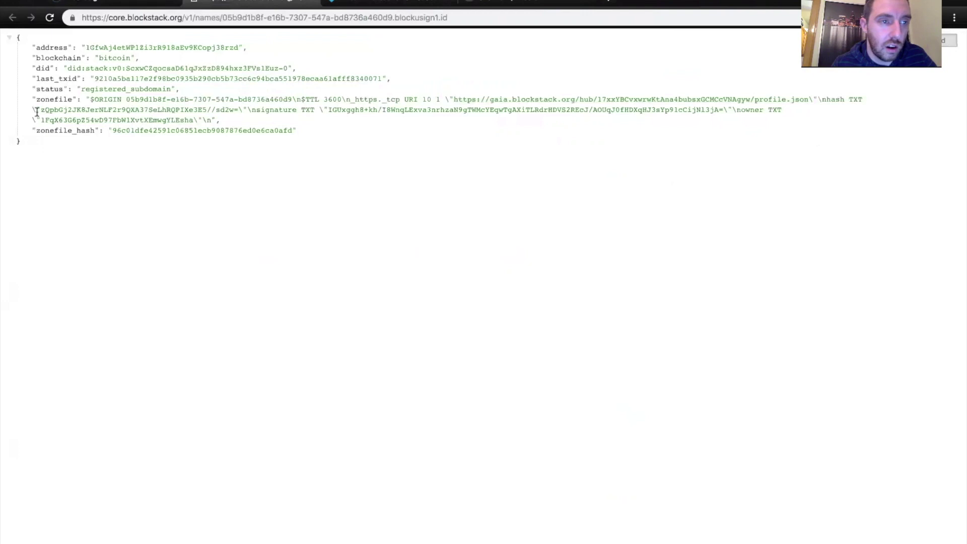
pyautogui.moveTo(41, 110); pyautogui.dragTo(202, 109)
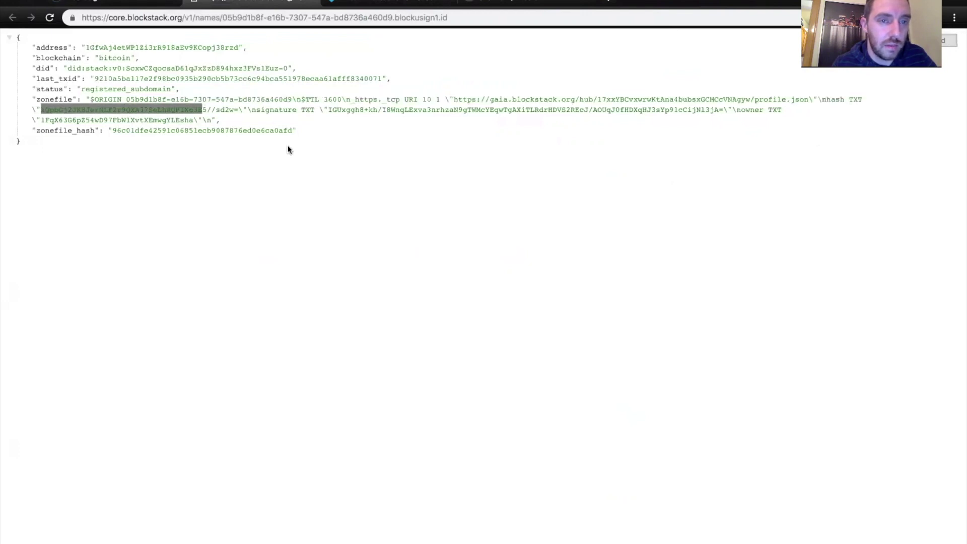
pyautogui.click(335, 119)
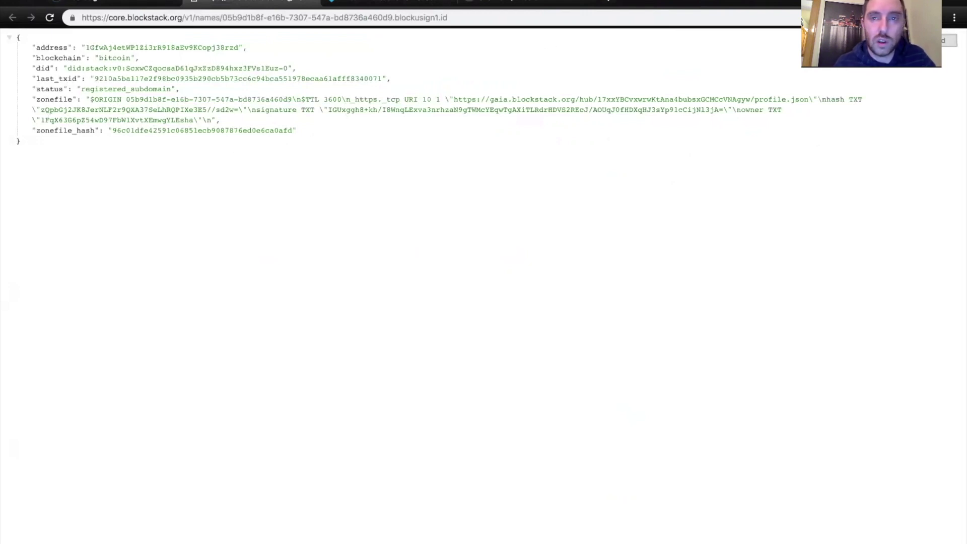
pyautogui.click(566, 3)
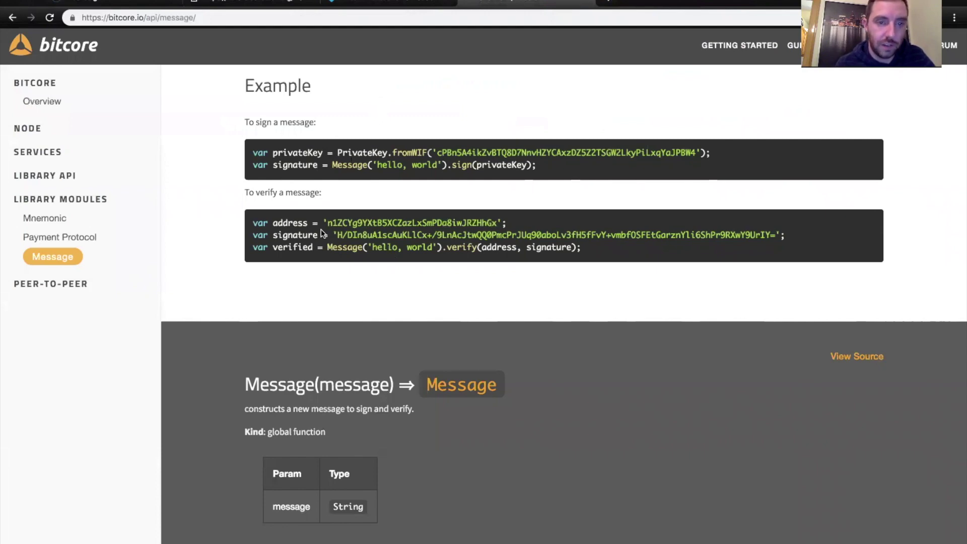
# - Highlight the npm install bitcore-message command in the Installation section
pyautogui.scroll(5, 397, 290)
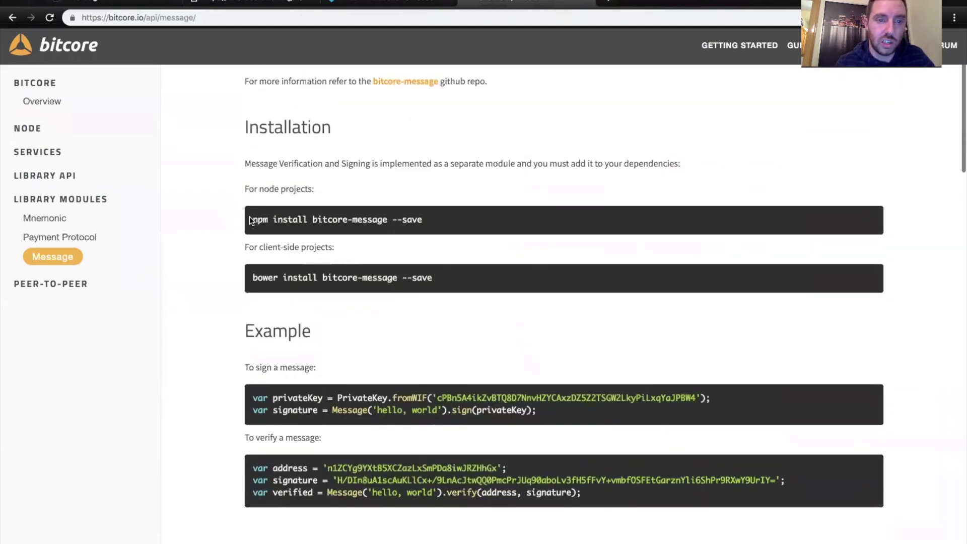
pyautogui.moveTo(252, 220); pyautogui.dragTo(465, 232)
pyautogui.click(426, 221)
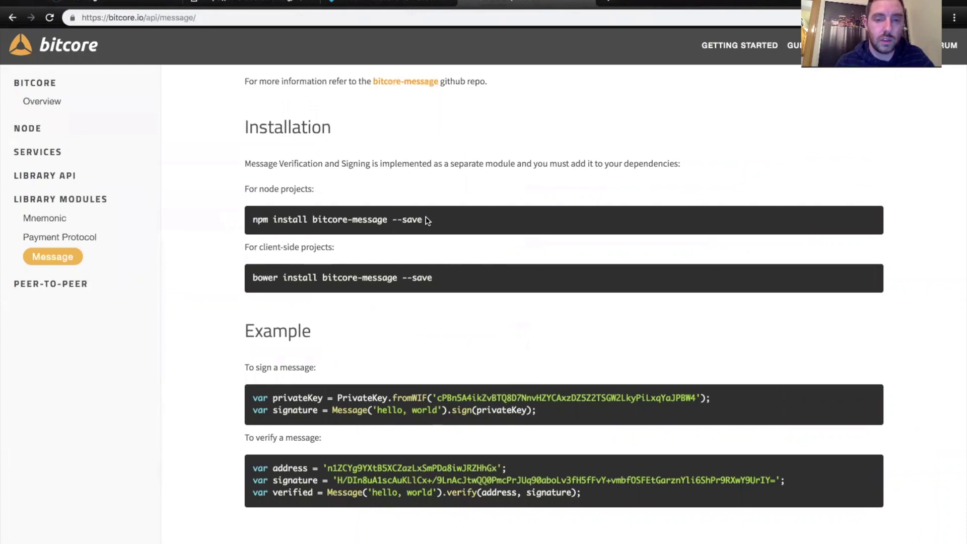
pyautogui.scroll(-1, 428, 221)
# - Glance at the verify.js script, then return to the subdomain's zone file record
pyautogui.moveTo(535, 536)
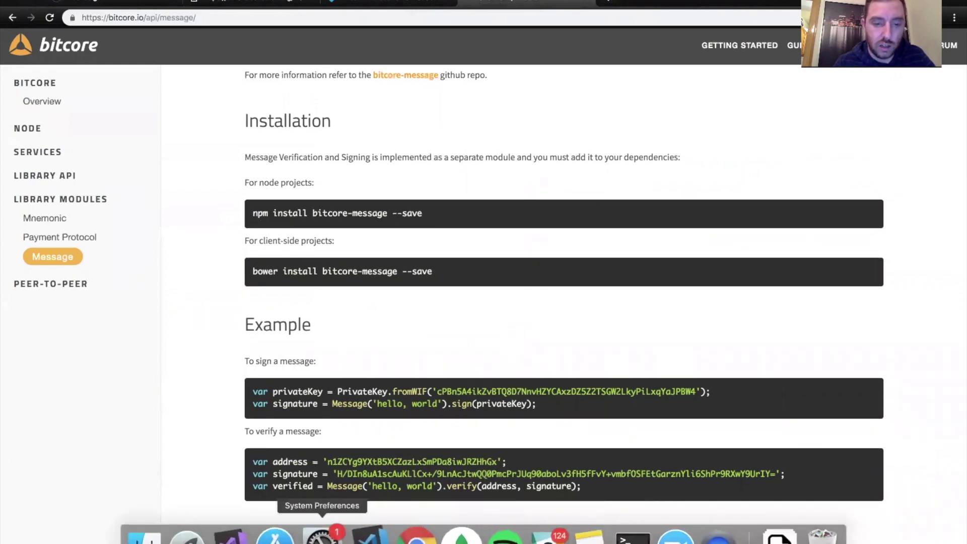
pyautogui.click(360, 537)
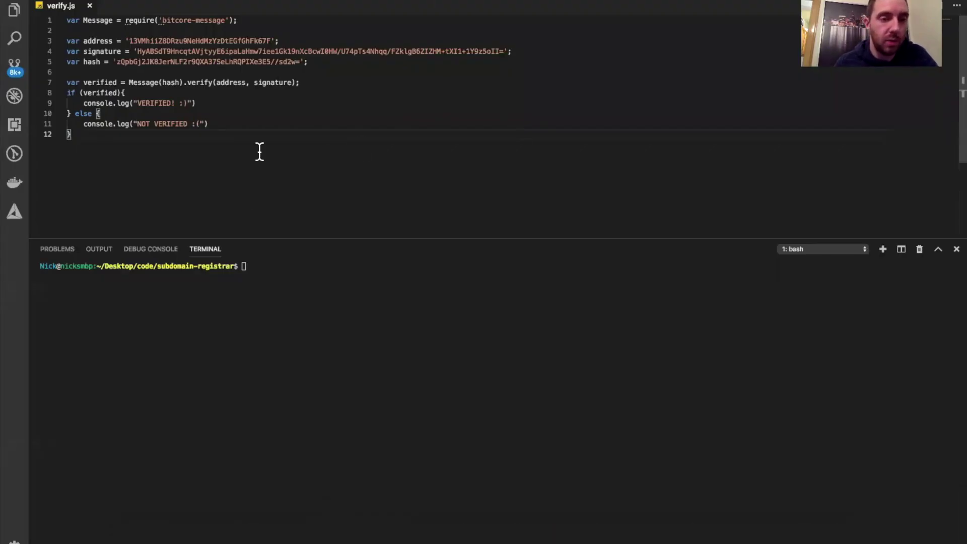
pyautogui.click(402, 533)
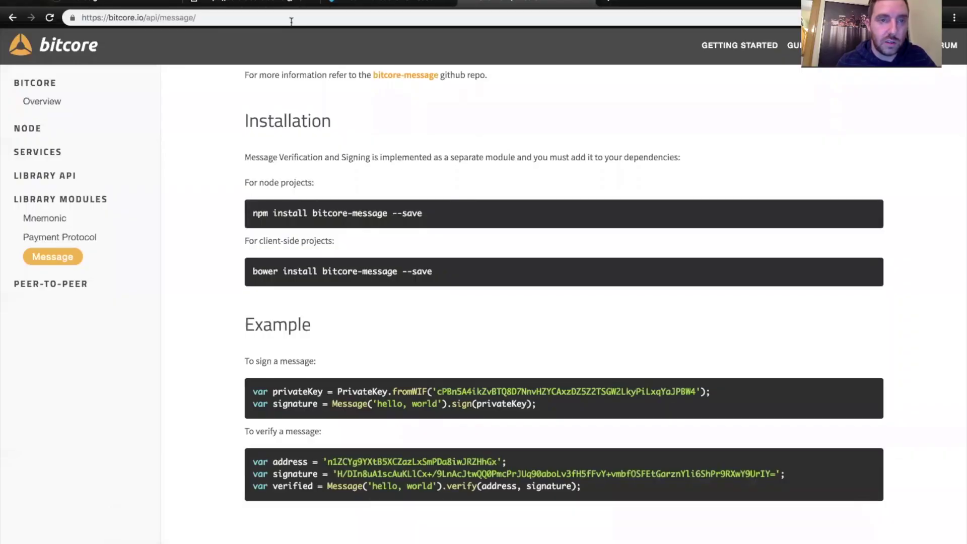
pyautogui.click(278, 4)
# - Place the browser below the editor and paste the zone file's owner address into line 3
pyautogui.moveTo(692, 1); pyautogui.dragTo(720, 182)
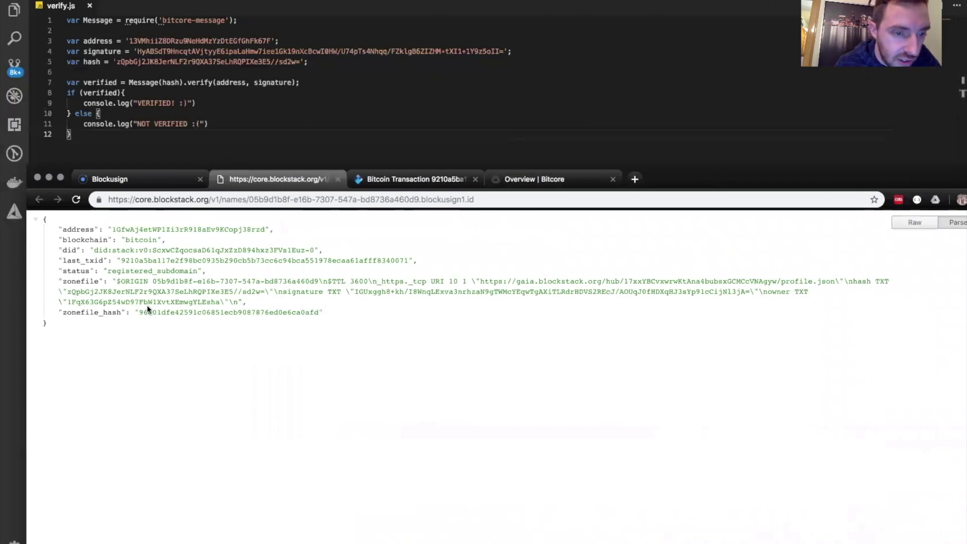
pyautogui.doubleClick(162, 302)
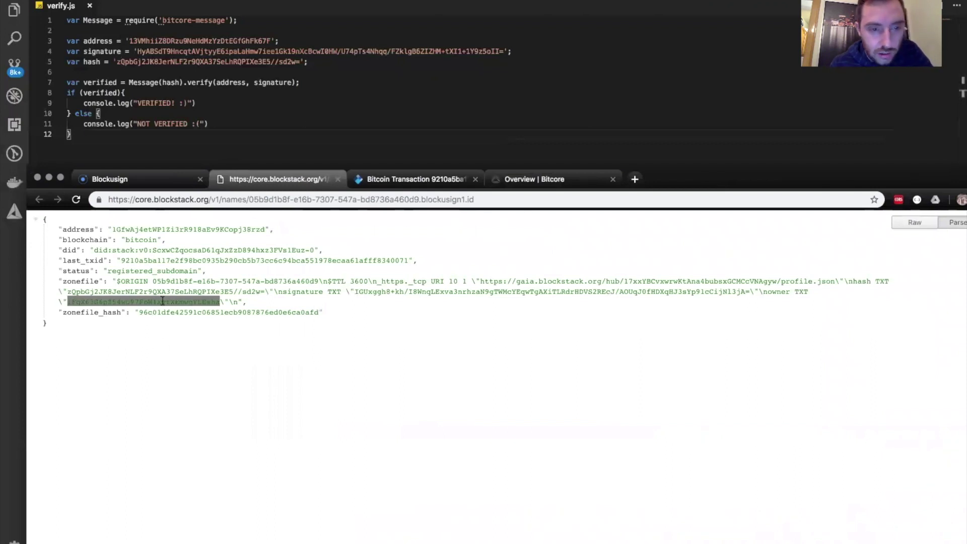
pyautogui.click(160, 67)
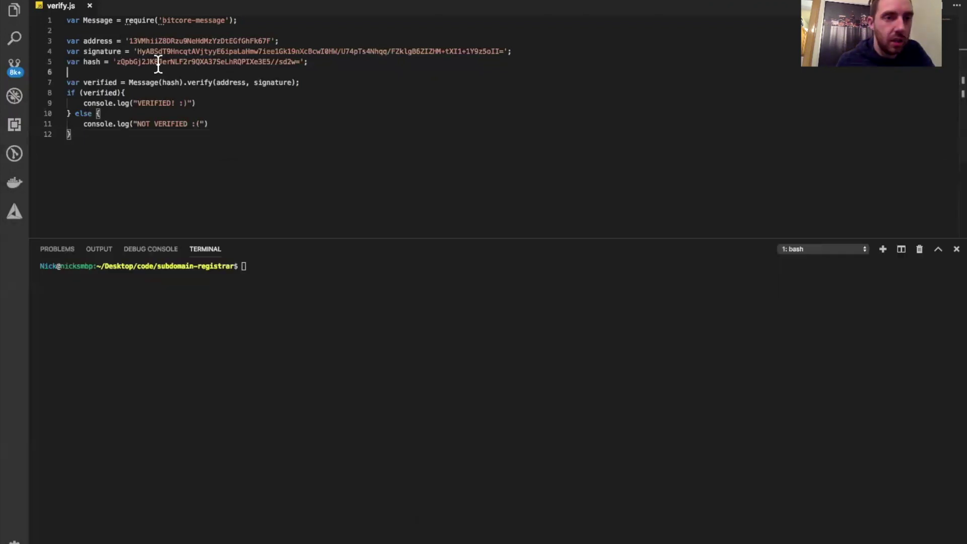
pyautogui.doubleClick(184, 40)
pyautogui.press('super+v')
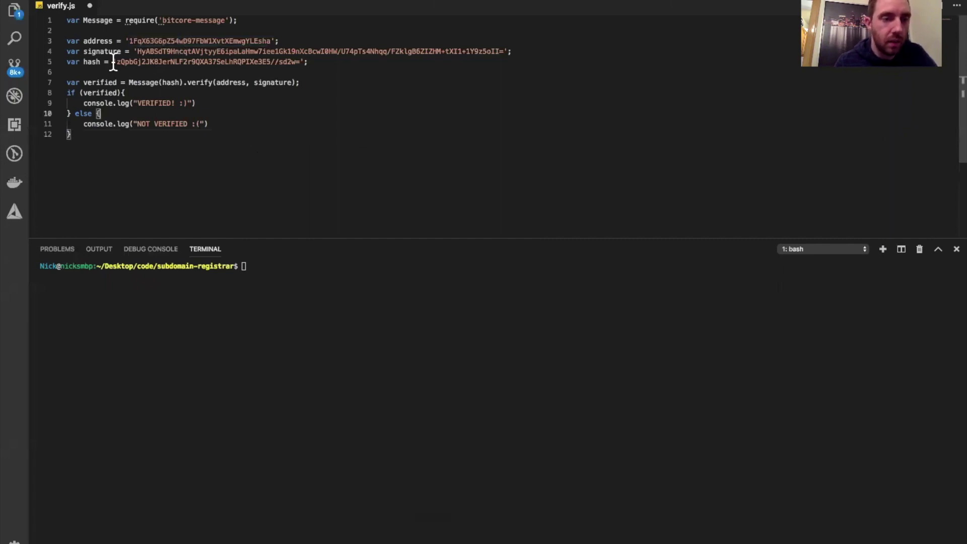
# - Replace line 4's signature with the signature value from the zone file
pyautogui.doubleClick(102, 51)
pyautogui.tripleClick(101, 49)
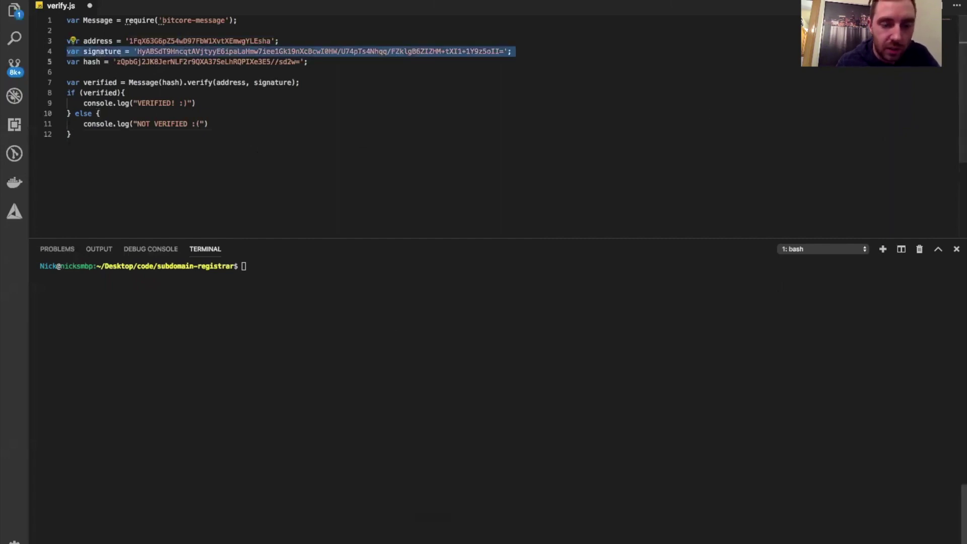
pyautogui.click(410, 536)
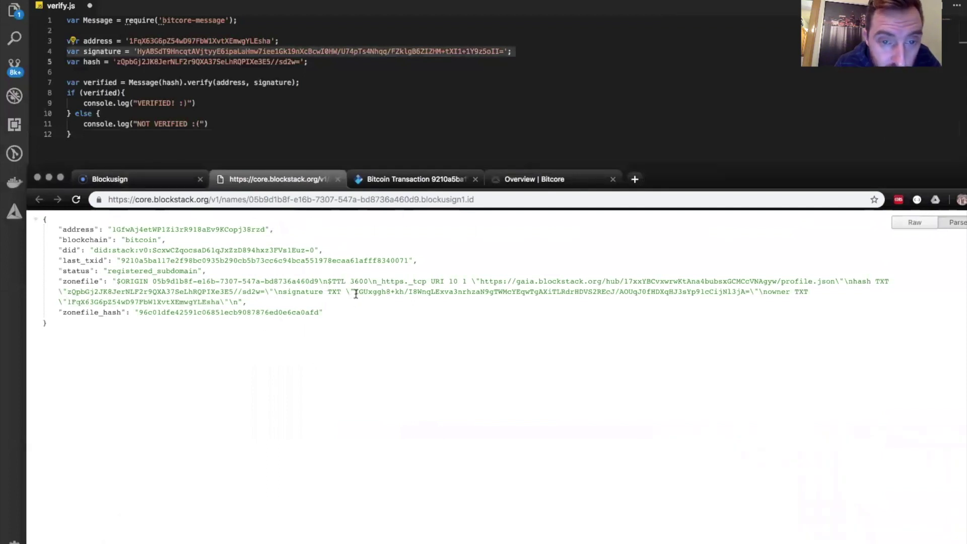
pyautogui.moveTo(356, 294)
pyautogui.mouseDown()
pyautogui.moveTo(602, 313)
pyautogui.moveTo(751, 293)
pyautogui.mouseUp()
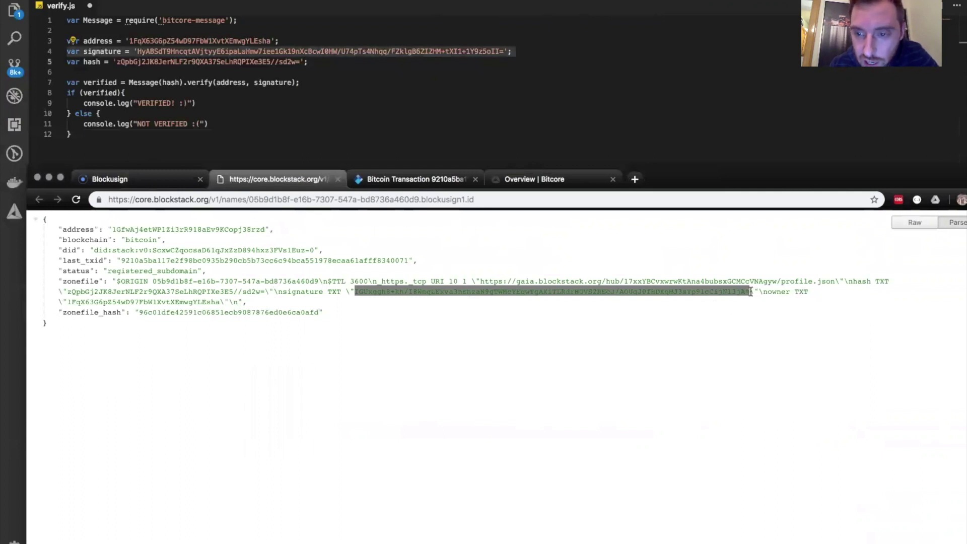
pyautogui.click(393, 139)
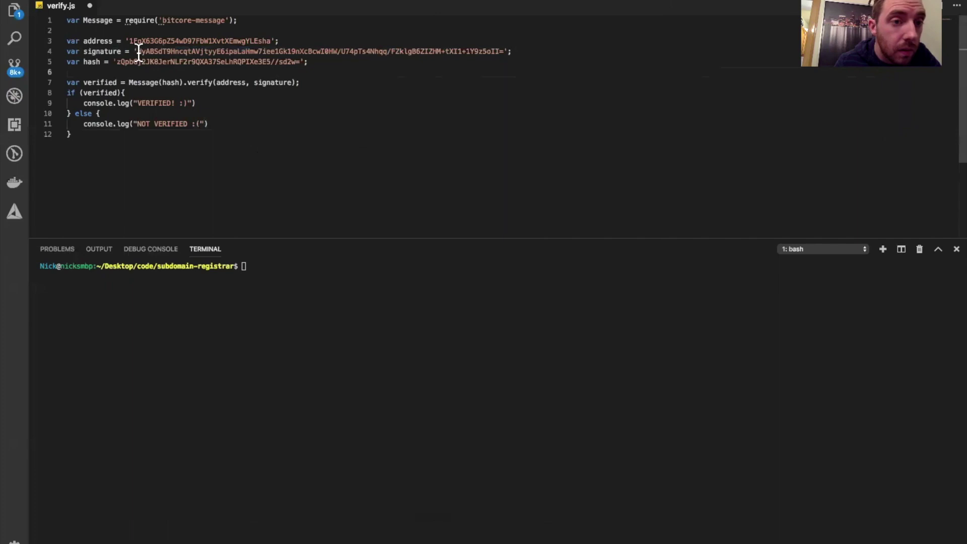
pyautogui.moveTo(139, 52)
pyautogui.mouseDown()
pyautogui.moveTo(184, 45)
pyautogui.moveTo(504, 51)
pyautogui.mouseUp()
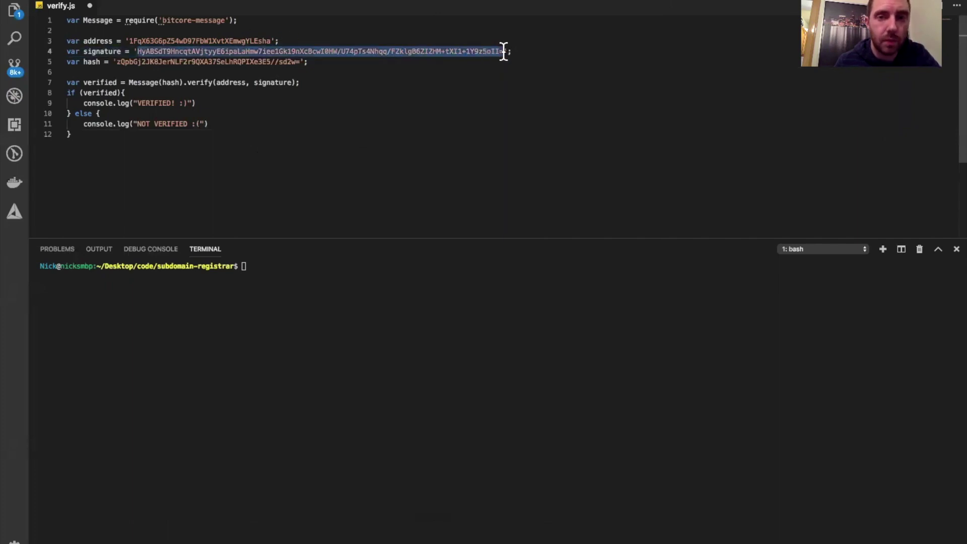
pyautogui.write('IGUxggh8+kh/I8WnqLExva3nrhzaN9gTWMcYEqwTgAXiTLRdrHDVS2REcJ/AOUqJ0fHDXqHJ3sYp91cCijNl3jA=')
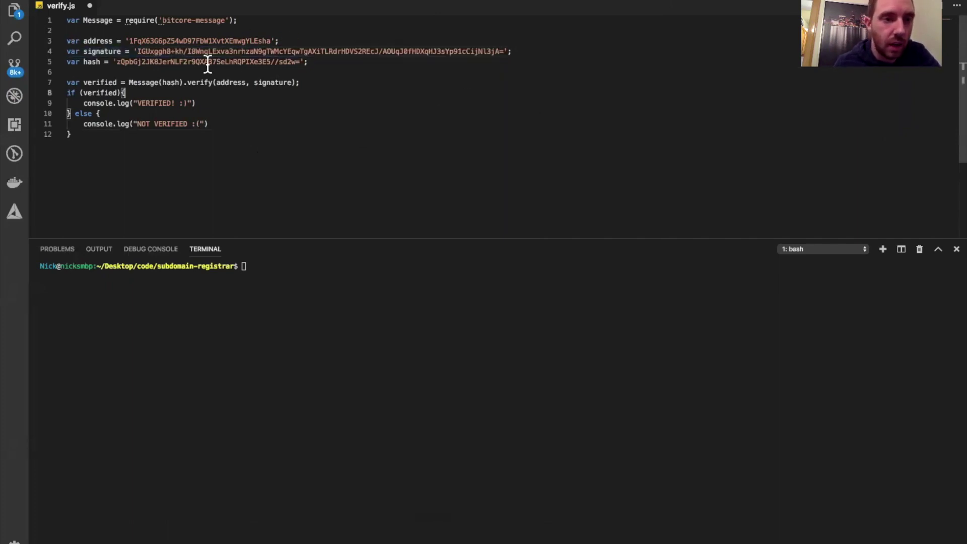
# - Delete line 5's old hash and paste in the hash value from the zone file
pyautogui.doubleClick(183, 64)
pyautogui.click(116, 62)
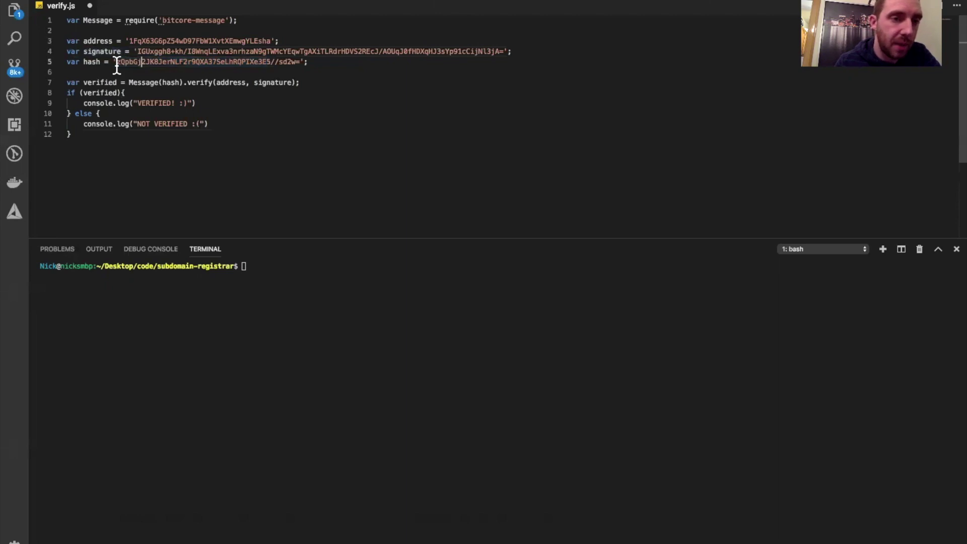
pyautogui.moveTo(117, 63); pyautogui.dragTo(301, 63)
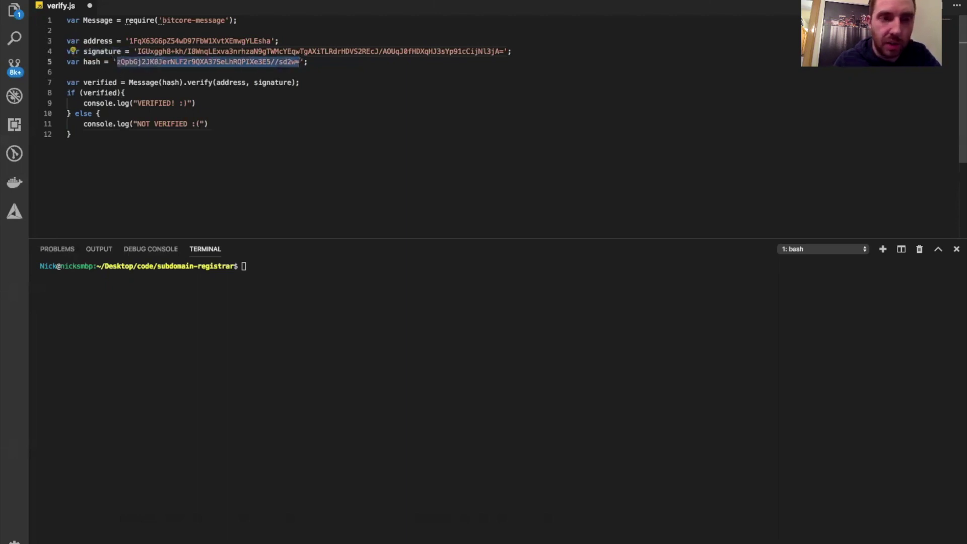
pyautogui.press('BackSpace')
pyautogui.moveTo(452, 542)
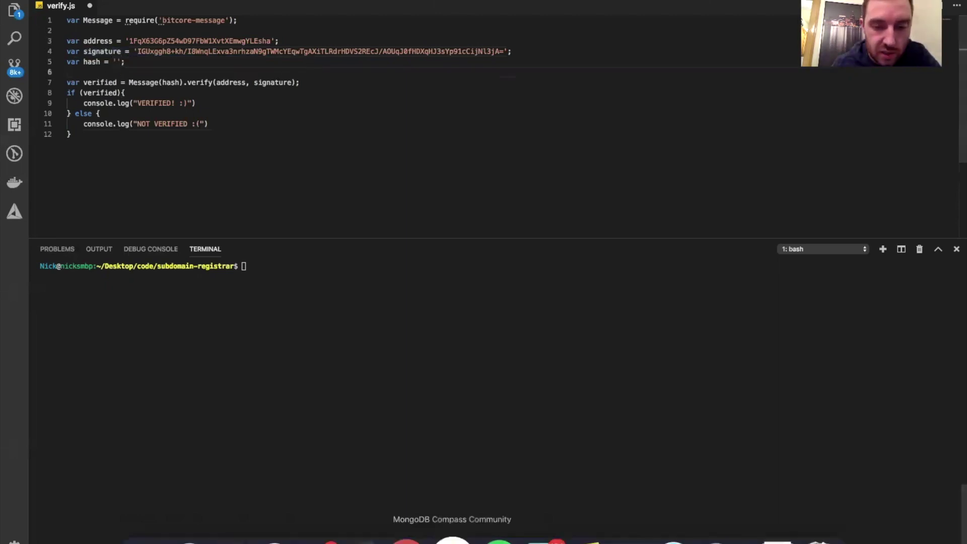
pyautogui.click(409, 537)
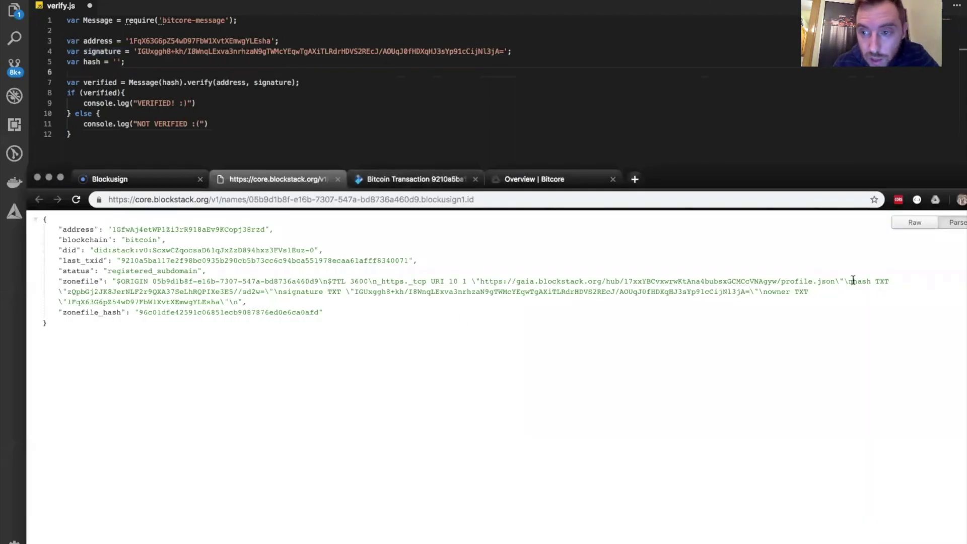
pyautogui.moveTo(67, 292); pyautogui.dragTo(268, 292)
pyautogui.press('super+c')
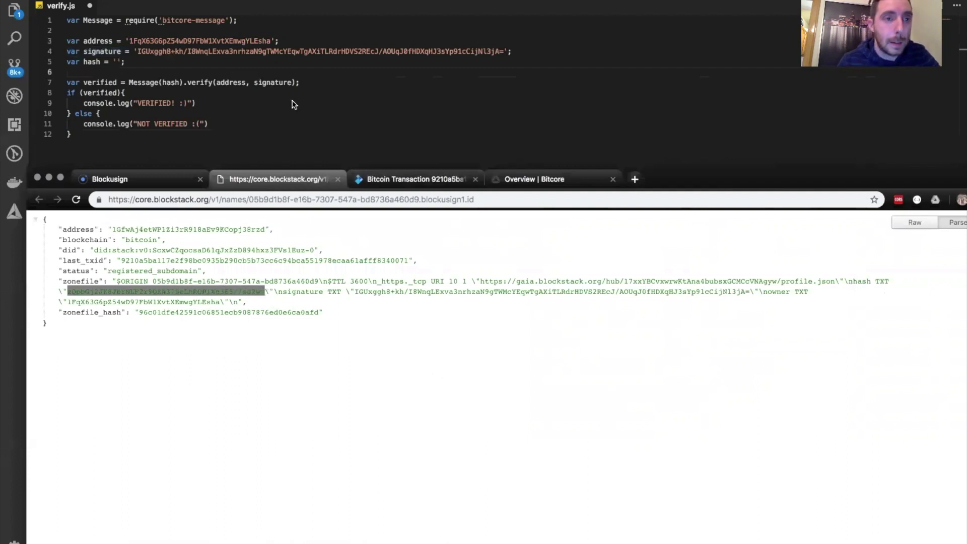
pyautogui.click(115, 61)
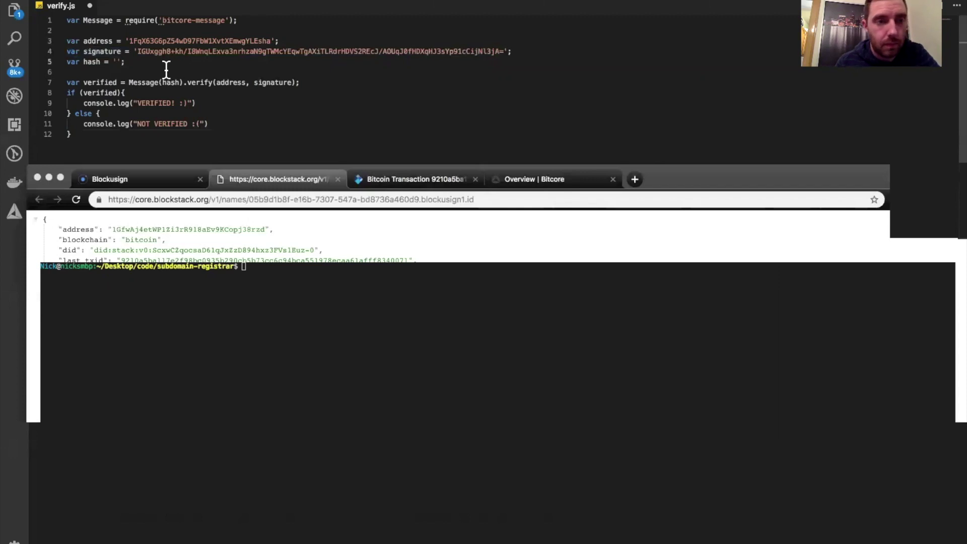
pyautogui.press('super+v')
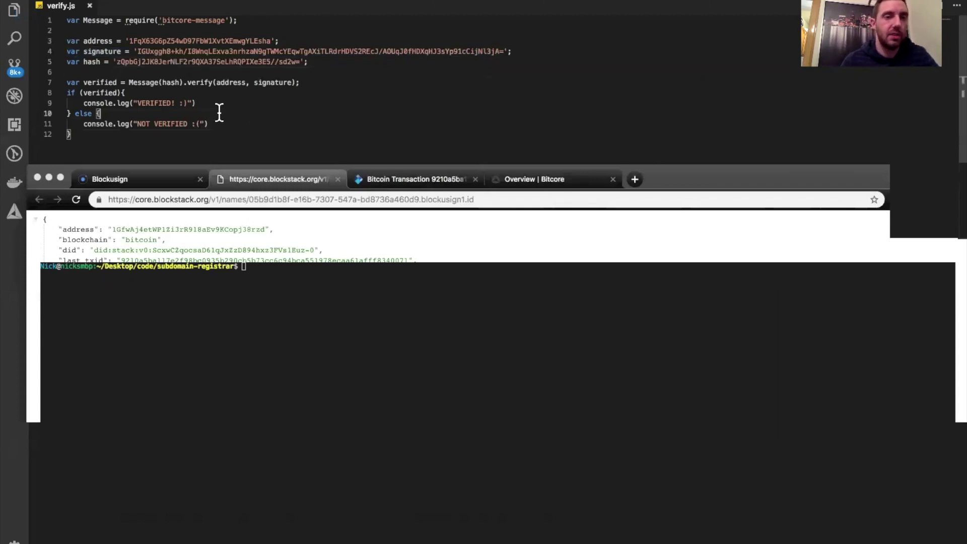
# - Save verify.js and check the hash variable in the line 7 verify call
pyautogui.press('super+s')
pyautogui.doubleClick(174, 82)
pyautogui.click(176, 82)
pyautogui.click(317, 149)
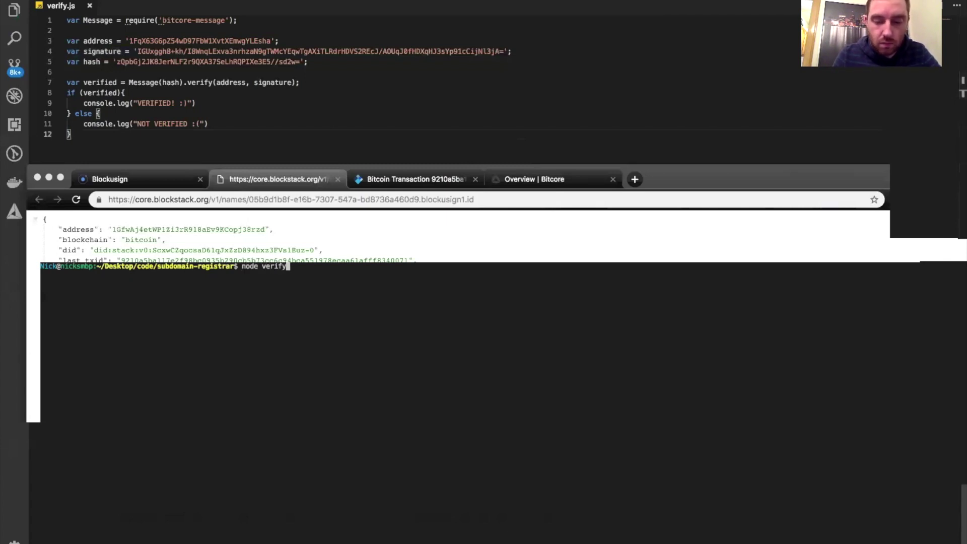
# - Run node verify.js in the terminal and confirm it prints VERIFIED! :)
pyautogui.press('Return')
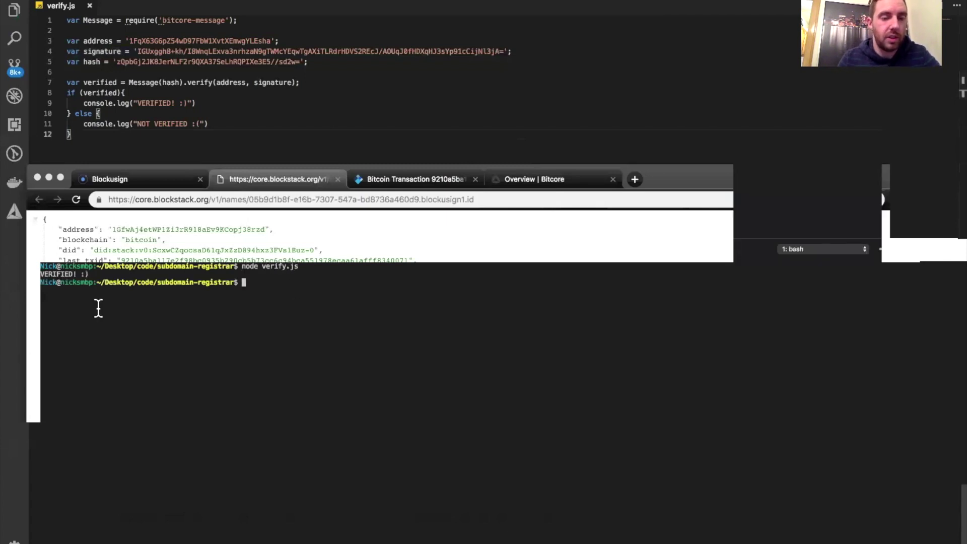
pyautogui.moveTo(96, 275); pyautogui.dragTo(41, 276)
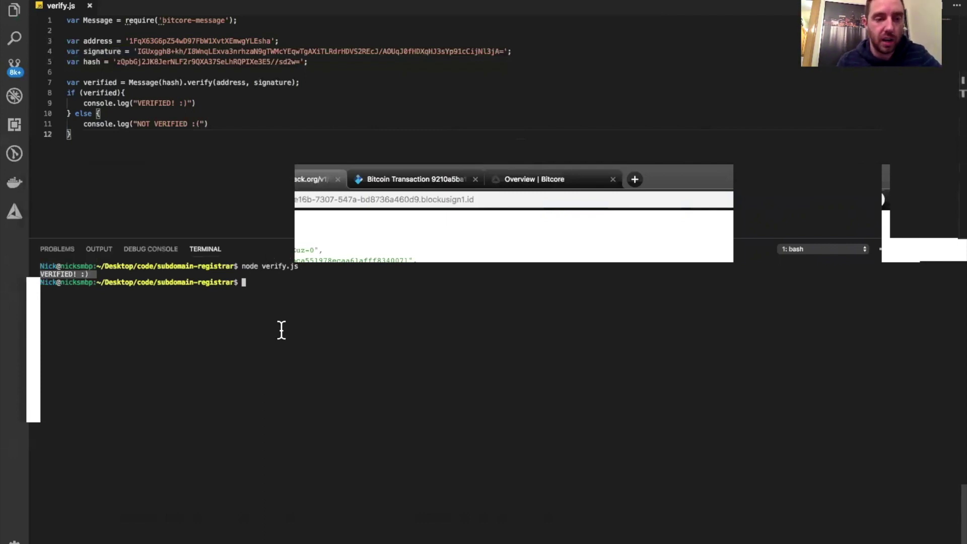
pyautogui.moveTo(409, 538)
pyautogui.click(408, 538)
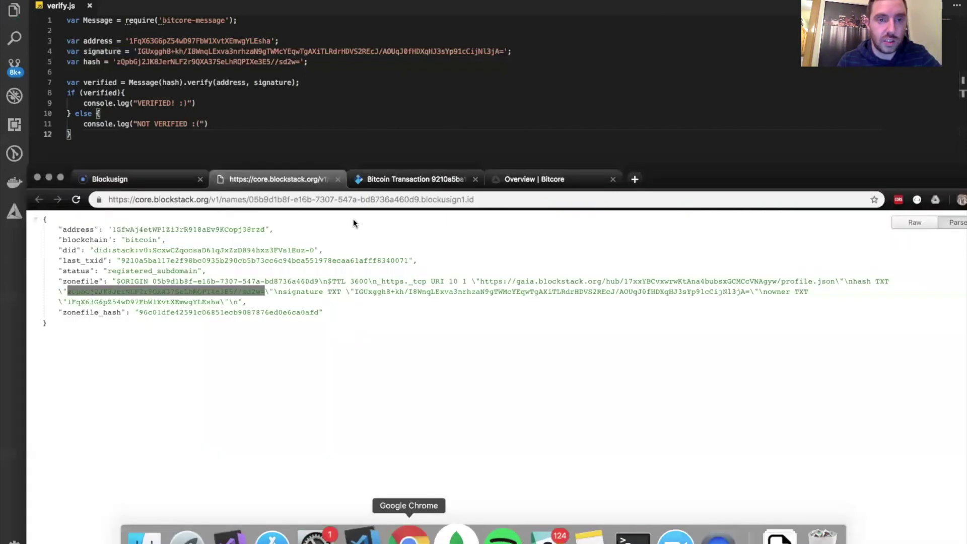
pyautogui.press('super+Tab')
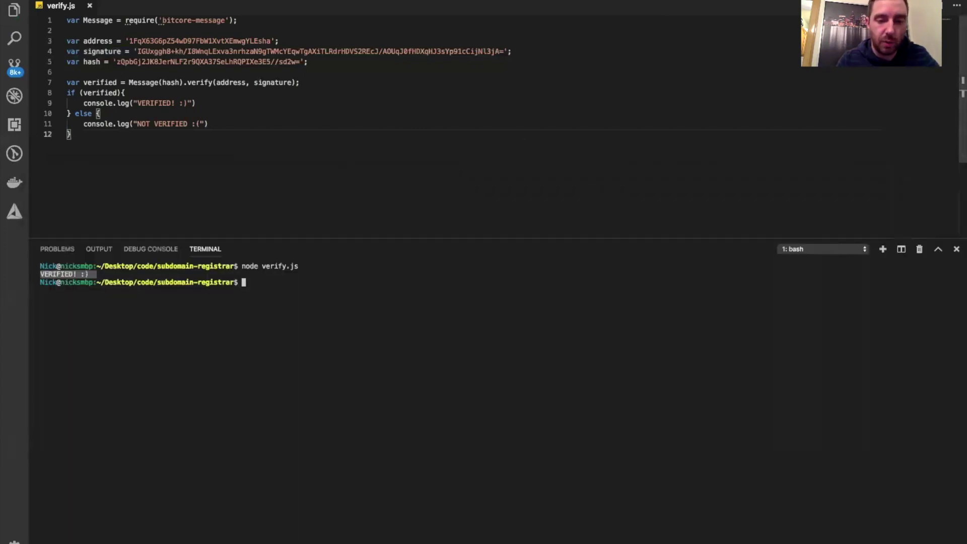
pyautogui.click(409, 538)
# - Show the contract's blockchain page, then select the second signer's zone file hash
pyautogui.click(151, 179)
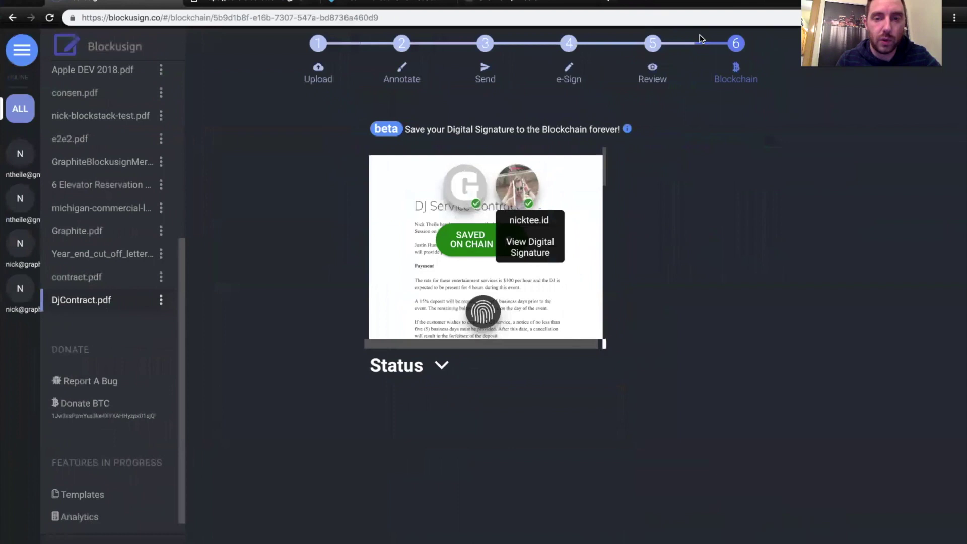
pyautogui.click(465, 192)
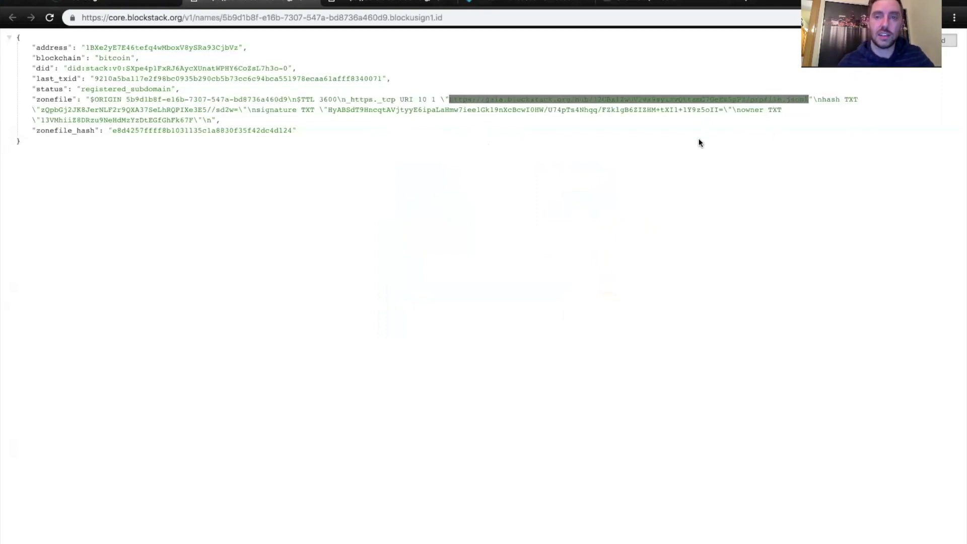
pyautogui.click(692, 145)
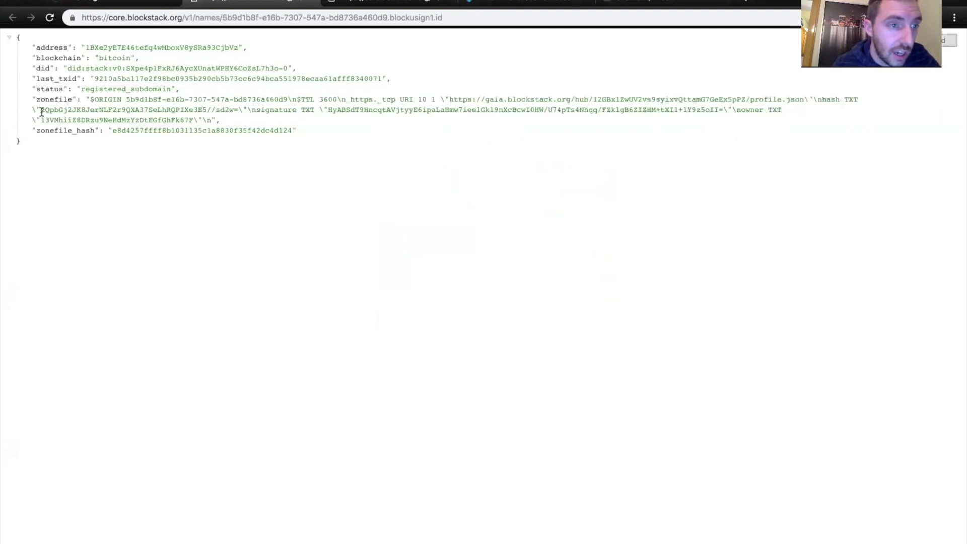
pyautogui.moveTo(40, 109); pyautogui.dragTo(239, 113)
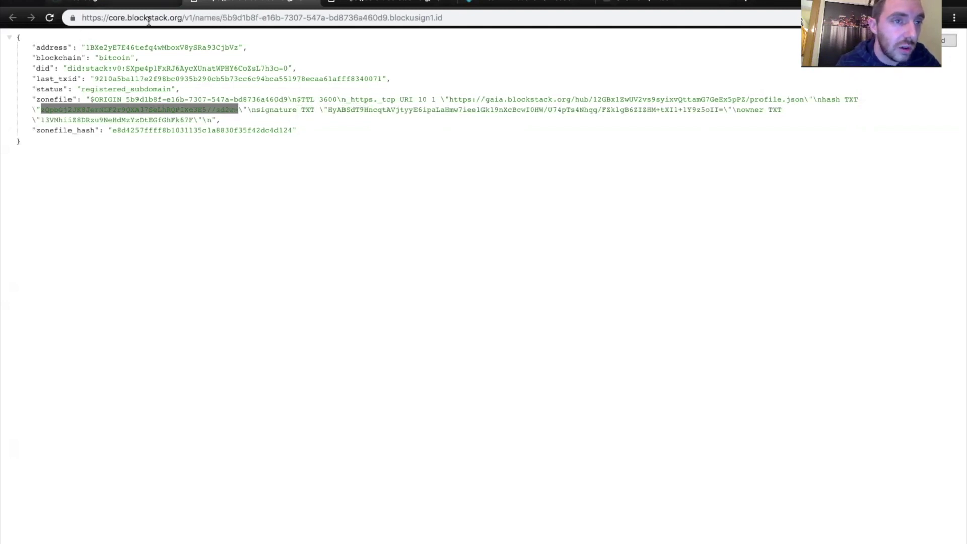
pyautogui.click(369, 538)
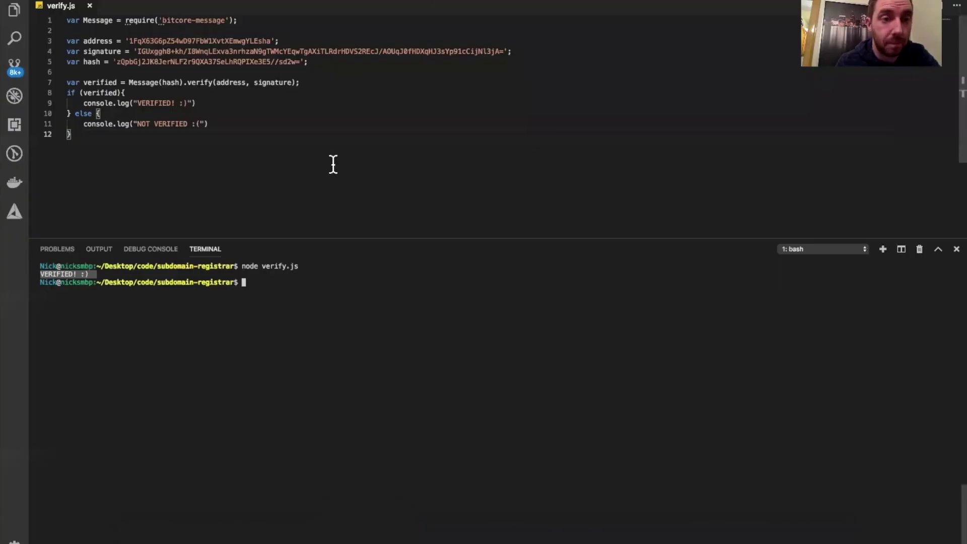
# - Paste the second signer's hash and signature over lines 5 and 4 of verify.js
pyautogui.moveTo(117, 62); pyautogui.dragTo(301, 62)
pyautogui.press('super+v')
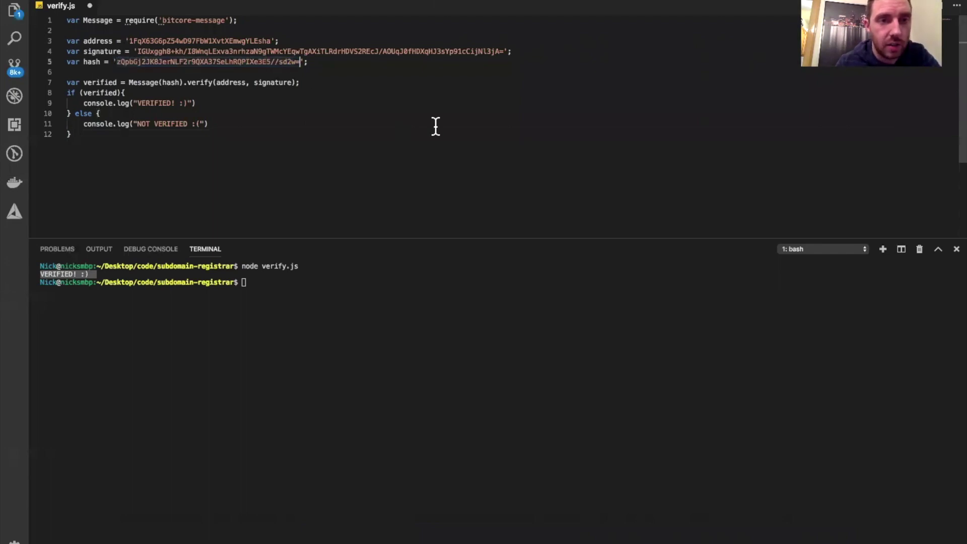
pyautogui.click(433, 126)
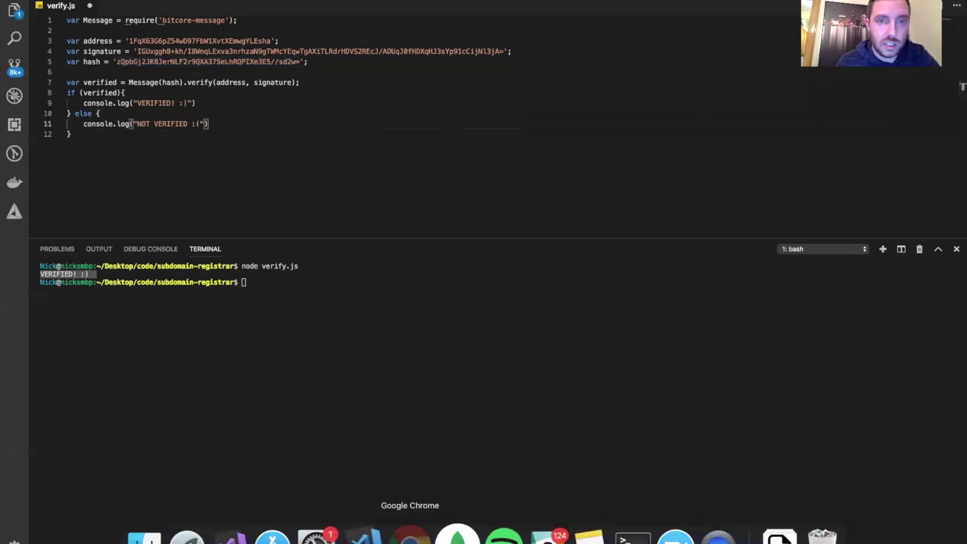
pyautogui.click(410, 535)
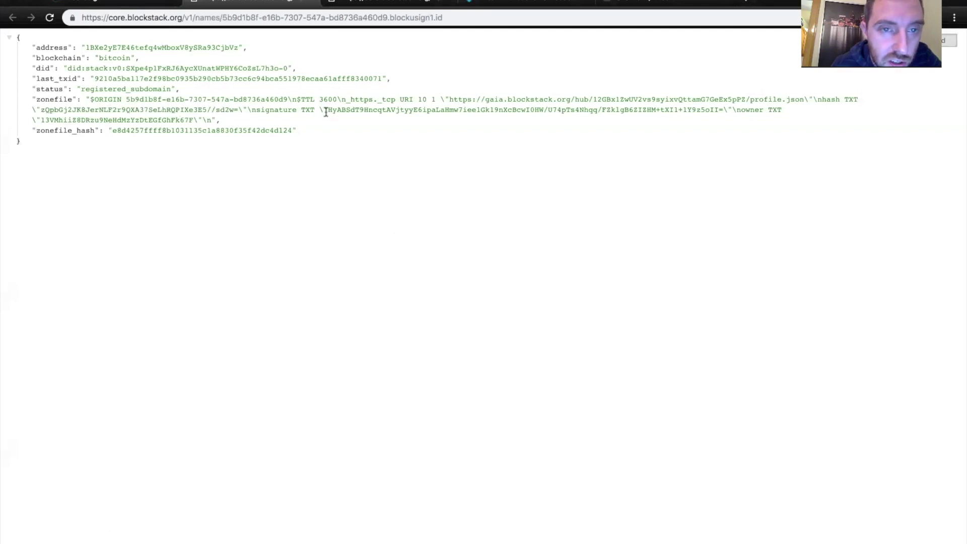
pyautogui.moveTo(327, 109); pyautogui.dragTo(719, 111)
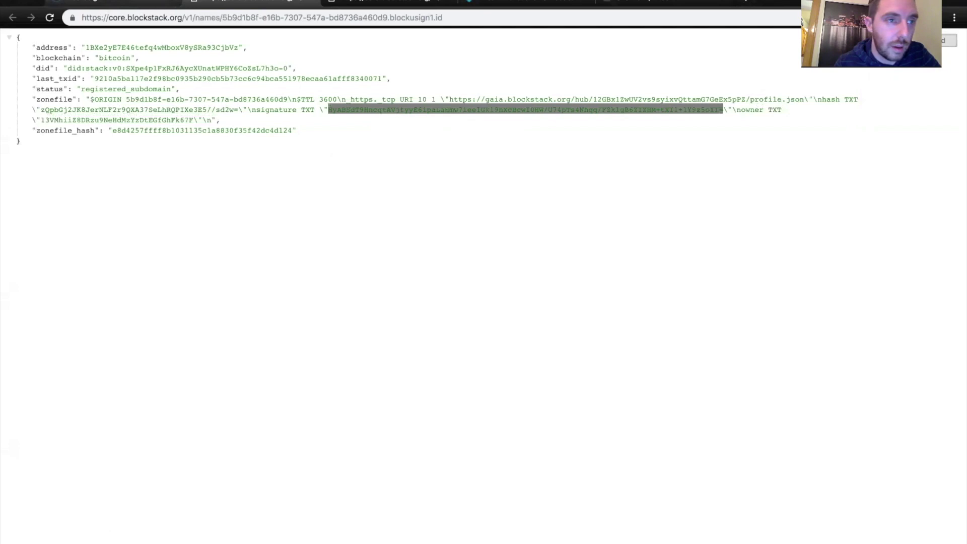
pyautogui.press('super+Tab')
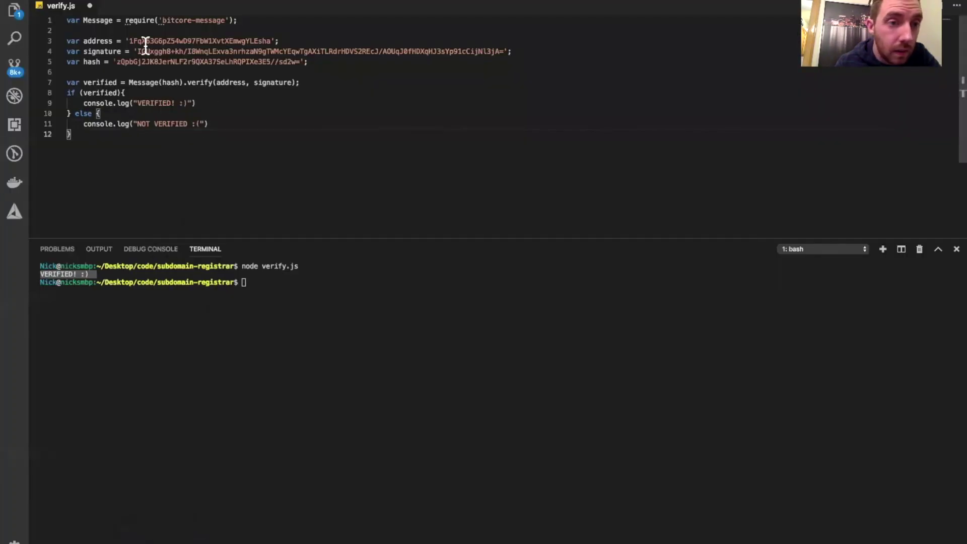
pyautogui.moveTo(137, 51); pyautogui.dragTo(505, 51)
pyautogui.press('BackSpace')
pyautogui.write('HyABSdT9HncqtAVjtyyE6ipaLaHmw7iee1Gk19nXcBcwI0HW/U74pTs4Nhqq/FZklgB6ZIZHM+tXI1+1Y9z5oII=')
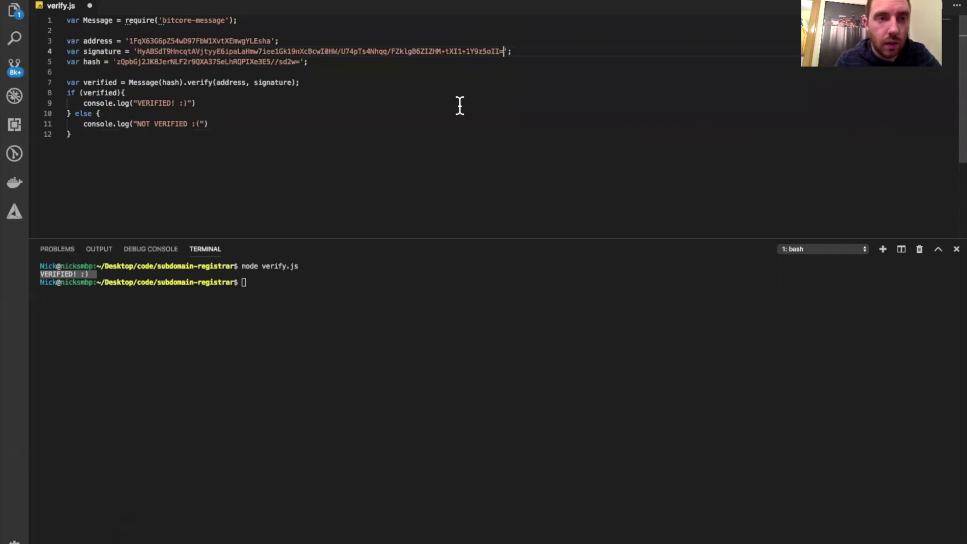
pyautogui.click(323, 103)
# - Replace line 3 with the second signer's owner address and save verify.js
pyautogui.doubleClick(212, 41)
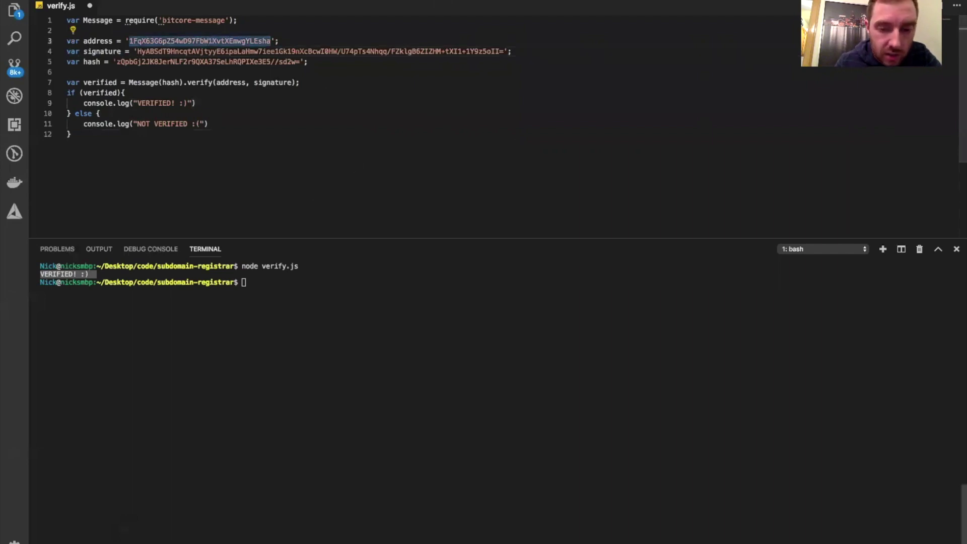
pyautogui.click(410, 536)
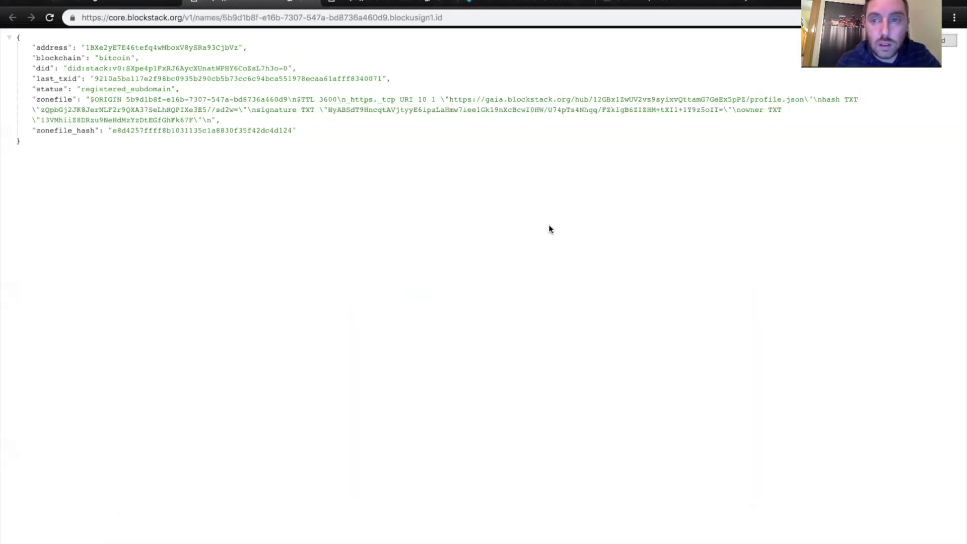
pyautogui.moveTo(40, 120); pyautogui.dragTo(194, 121)
pyautogui.press('super+c')
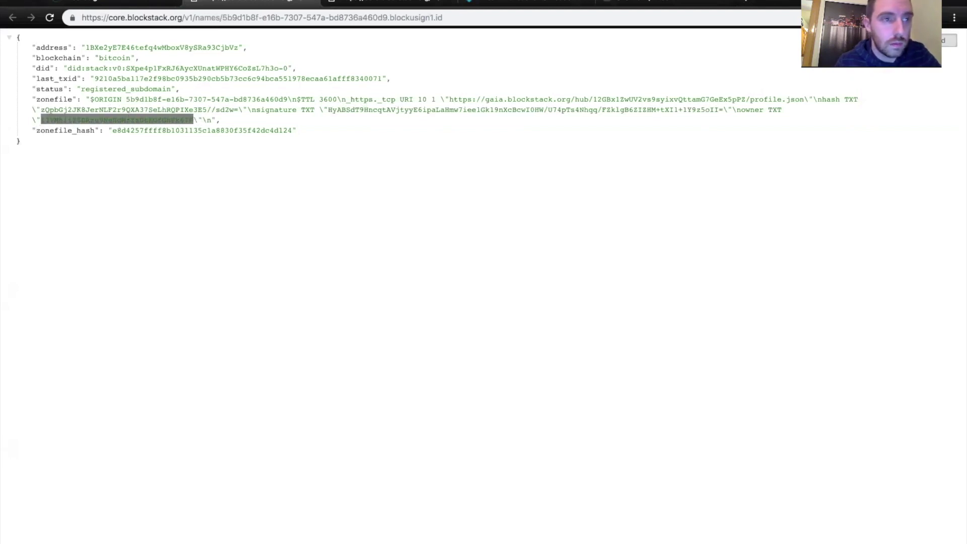
pyautogui.press('super+Tab')
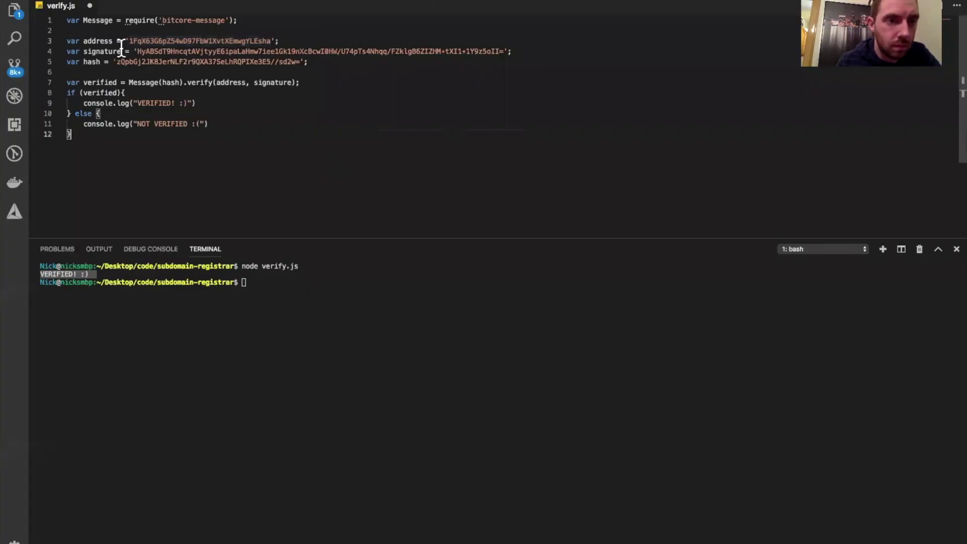
pyautogui.moveTo(133, 40); pyautogui.dragTo(270, 39)
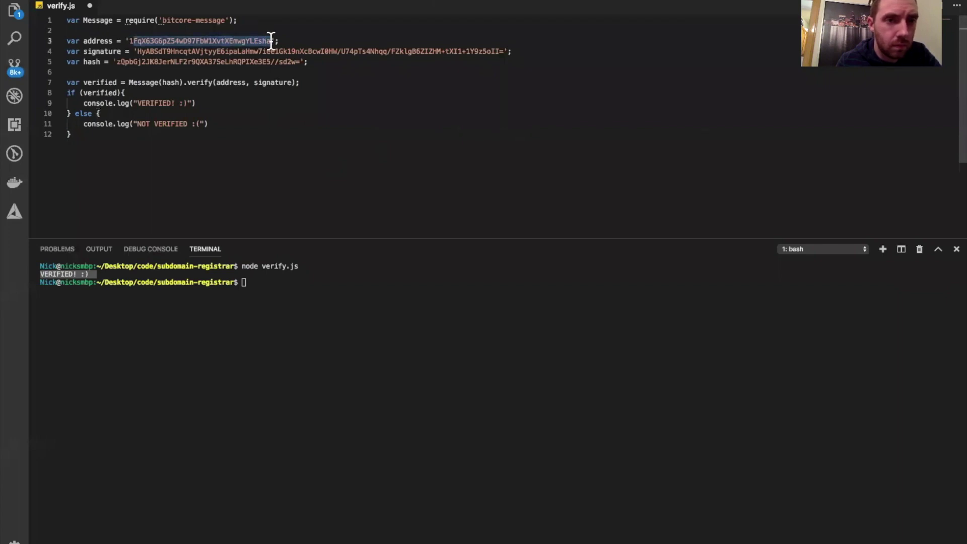
pyautogui.press('BackSpace')
pyautogui.press('BackSpace')
pyautogui.press('super+v')
pyautogui.click(362, 145)
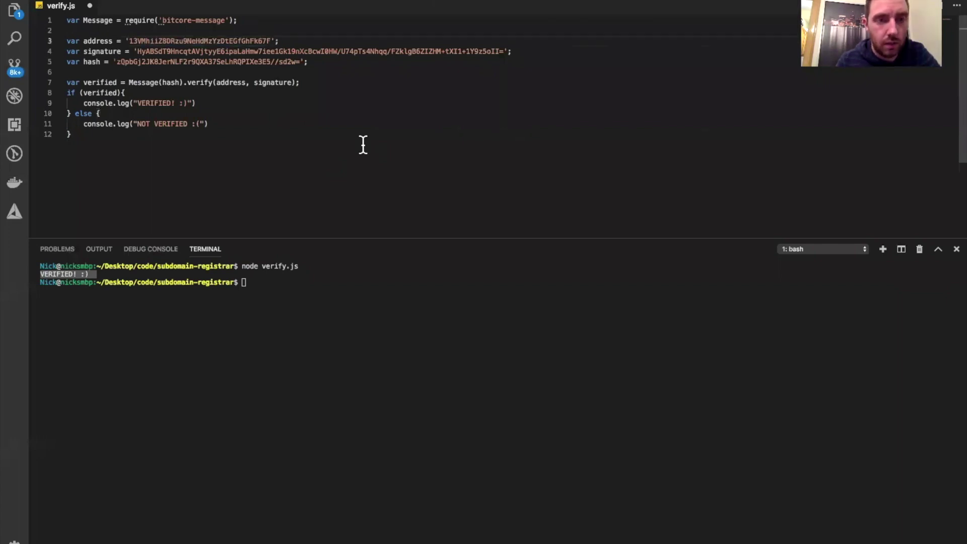
pyautogui.press('super+s')
pyautogui.click(302, 333)
# - Clear the terminal, rerun node verify.js for VERIFIED! :), then return to Blockusign's contract page
pyautogui.write('clear')
pyautogui.press('Return')
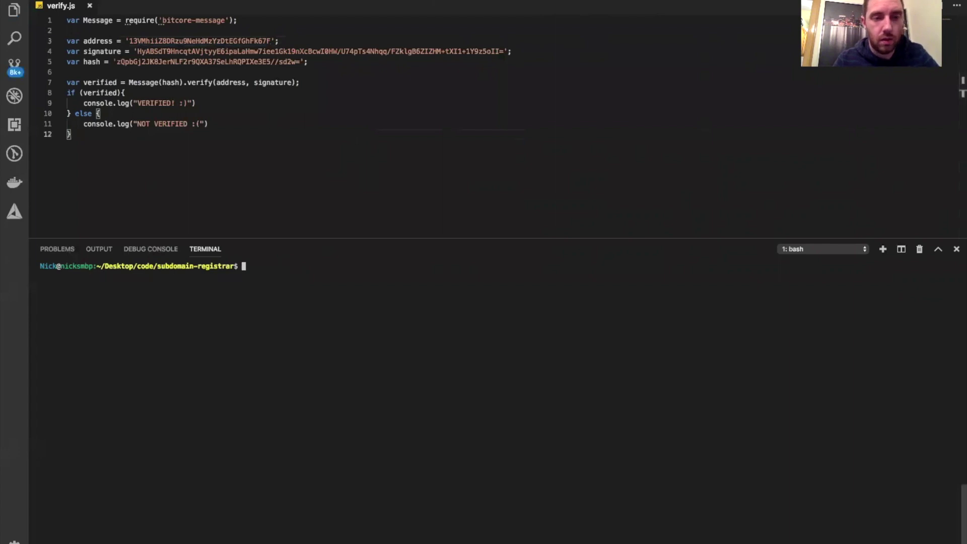
pyautogui.press('Up')
pyautogui.press('Up')
pyautogui.press('Return')
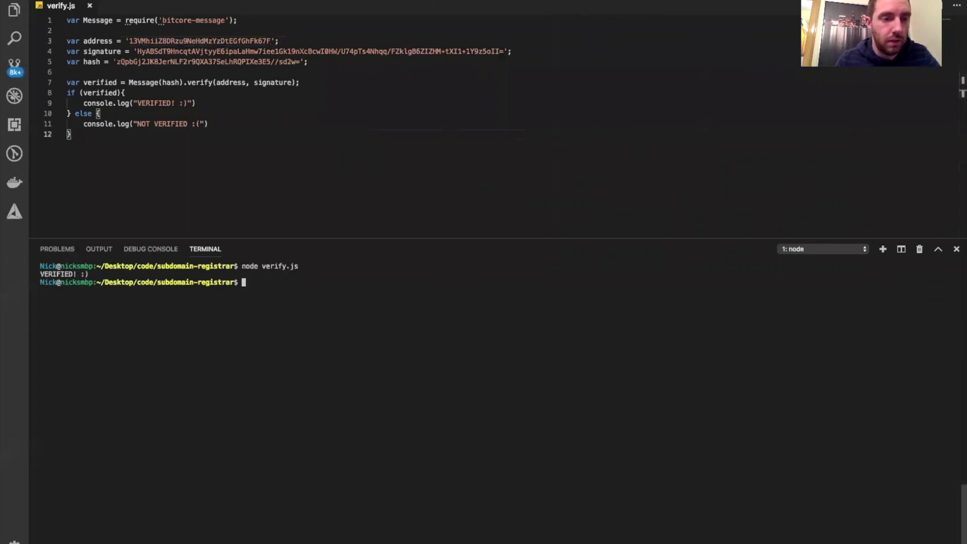
pyautogui.moveTo(101, 274); pyautogui.dragTo(39, 274)
pyautogui.click(339, 314)
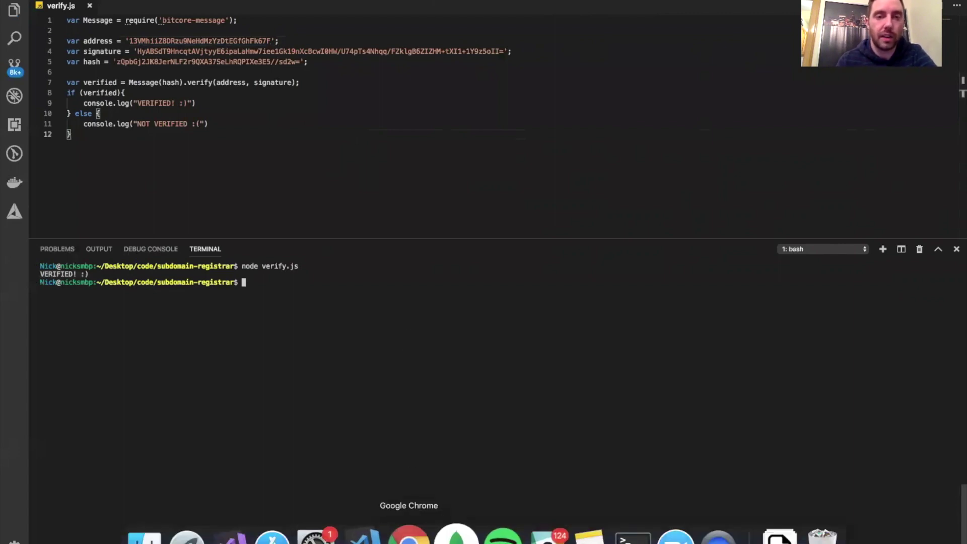
pyautogui.click(442, 531)
pyautogui.click(151, 7)
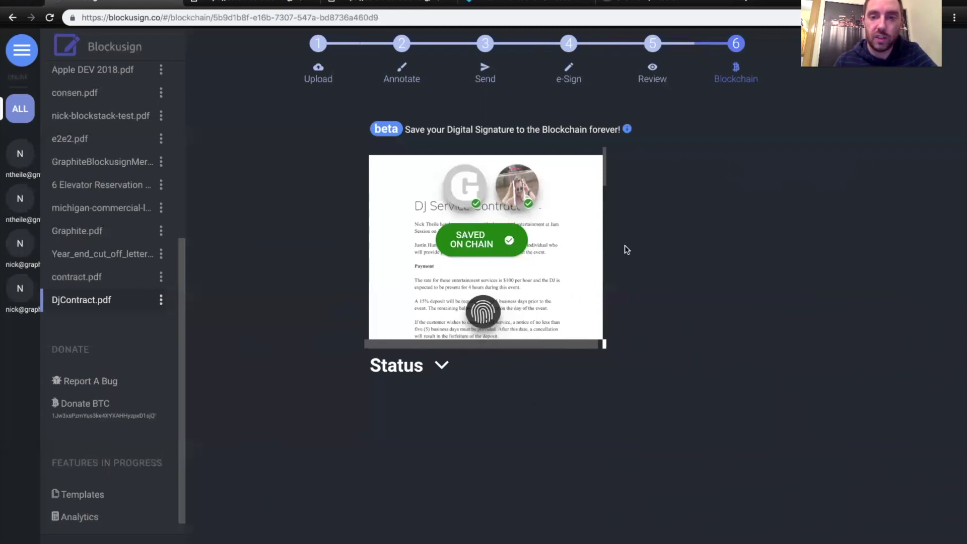
# - Scroll the DjContract.pdf preview to review the contract with both signers' avatars checked on chain
pyautogui.scroll(-3, 571, 294)
pyautogui.scroll(5, 571, 295)
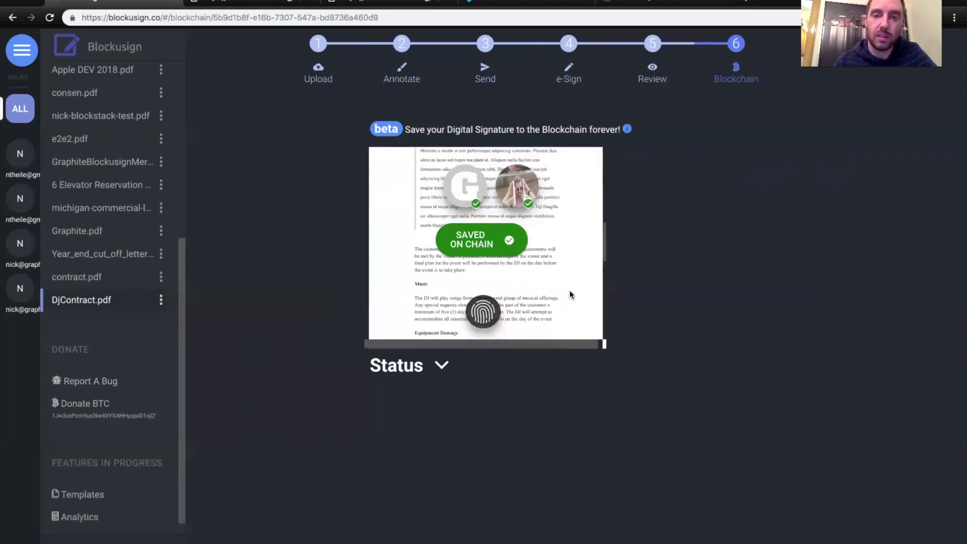